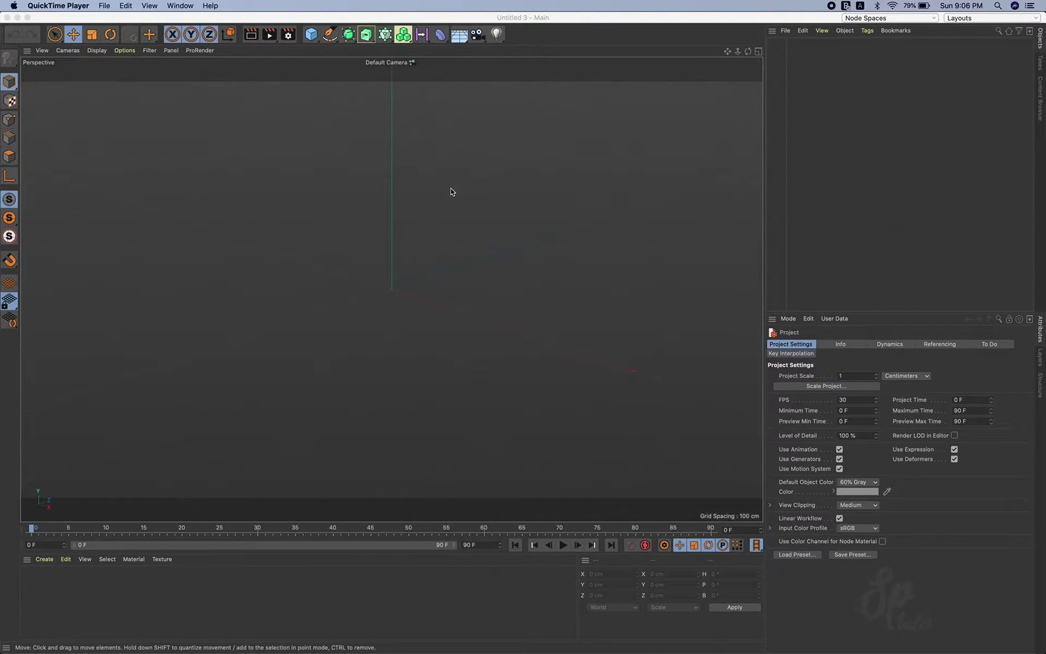
# Step: Add a 100 cm radius, 16-segment sphere and orbit the view to face it
pyautogui.click(314, 38)
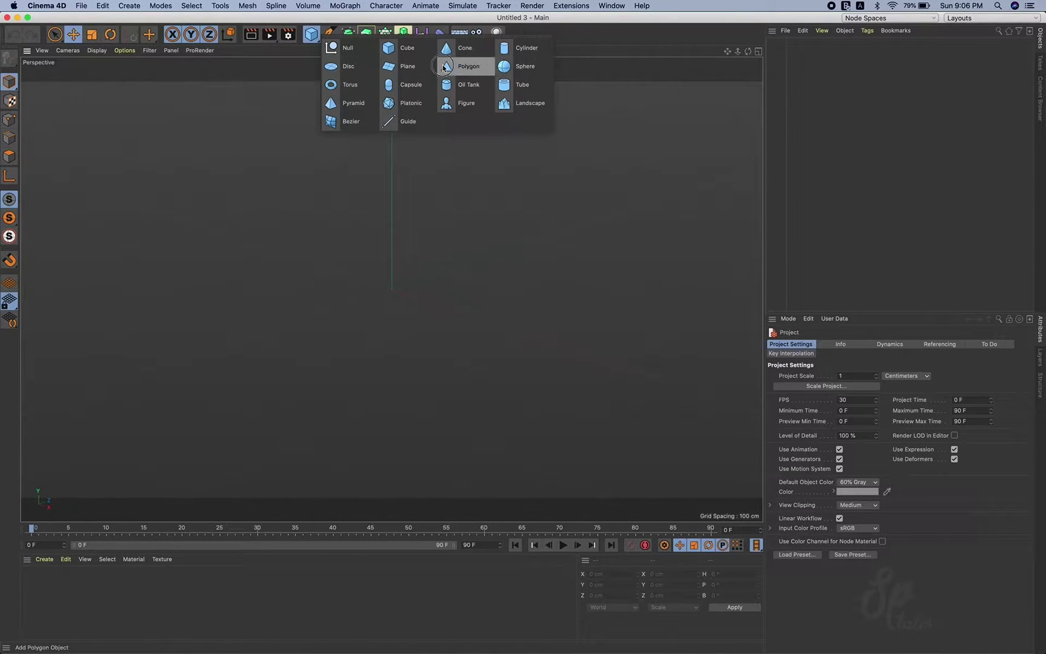
pyautogui.click(521, 65)
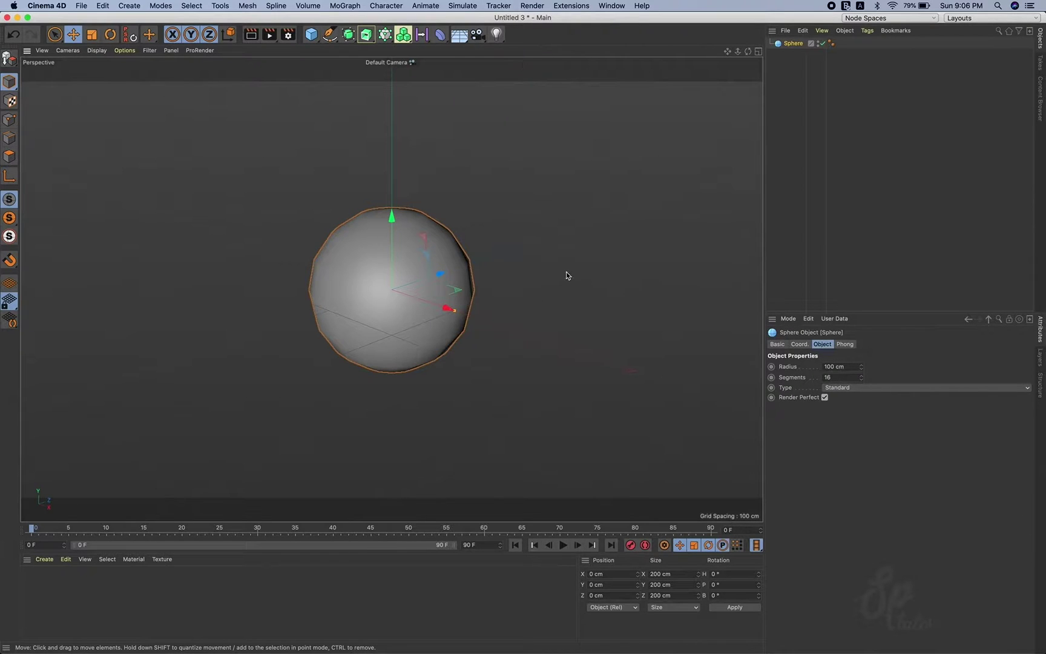
pyautogui.keyDown('alt'); pyautogui.moveTo(470, 324); pyautogui.dragTo(534, 283); pyautogui.keyUp('alt')
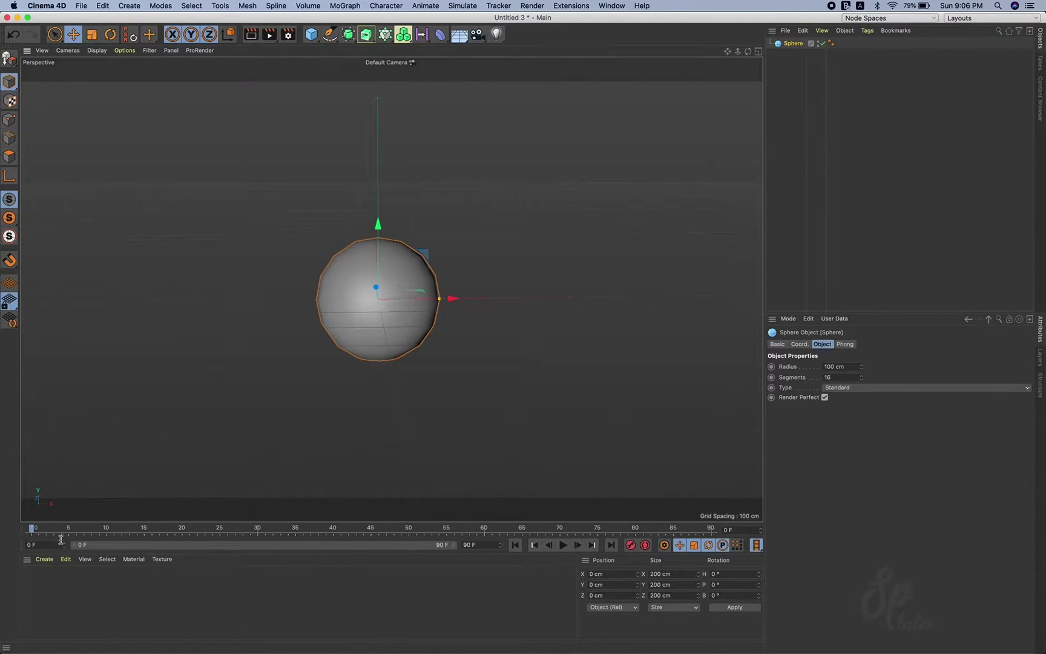
pyautogui.rightClick(793, 48)
# Step: Give the sphere a Vibrate tag with position enabled, amplitude 100/70/0 cm, frequency 0.5
pyautogui.moveTo(823, 119)
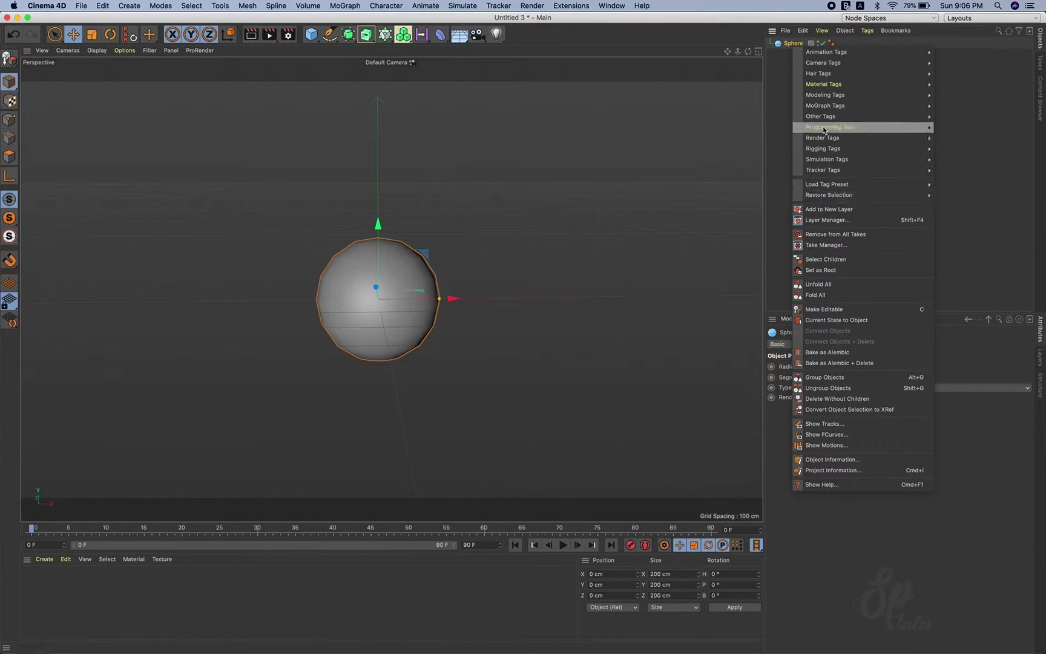
pyautogui.moveTo(843, 58)
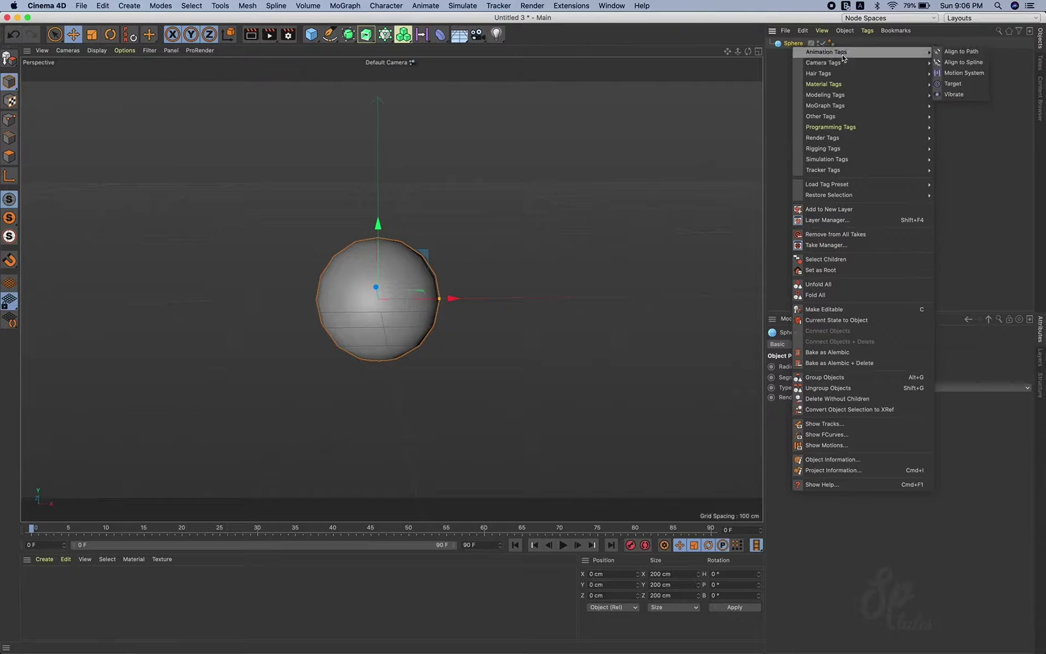
pyautogui.click(961, 95)
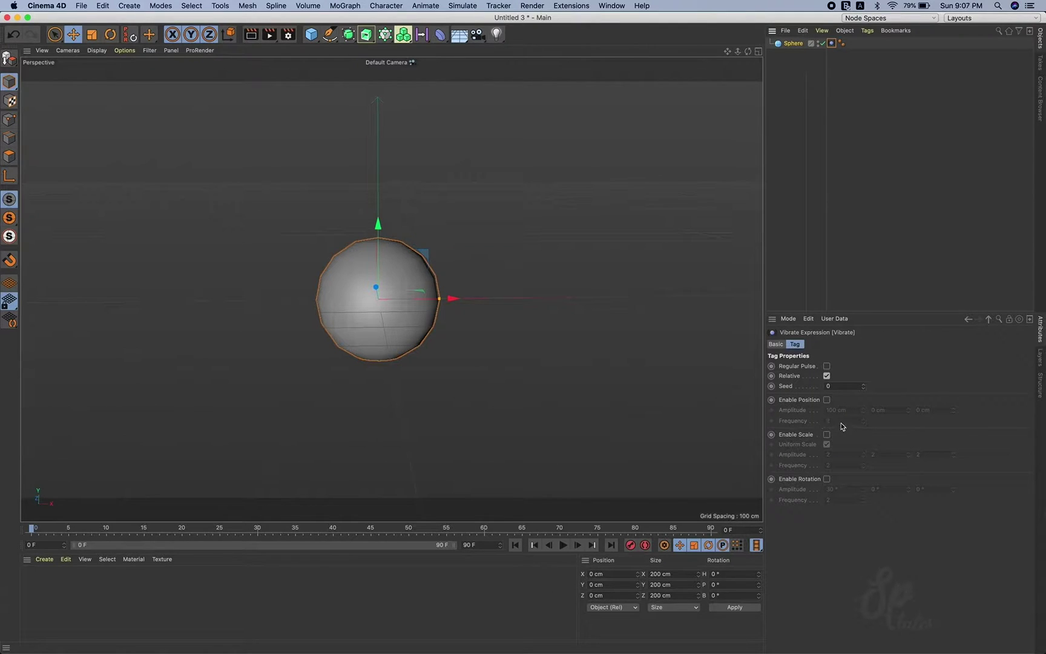
pyautogui.click(827, 401)
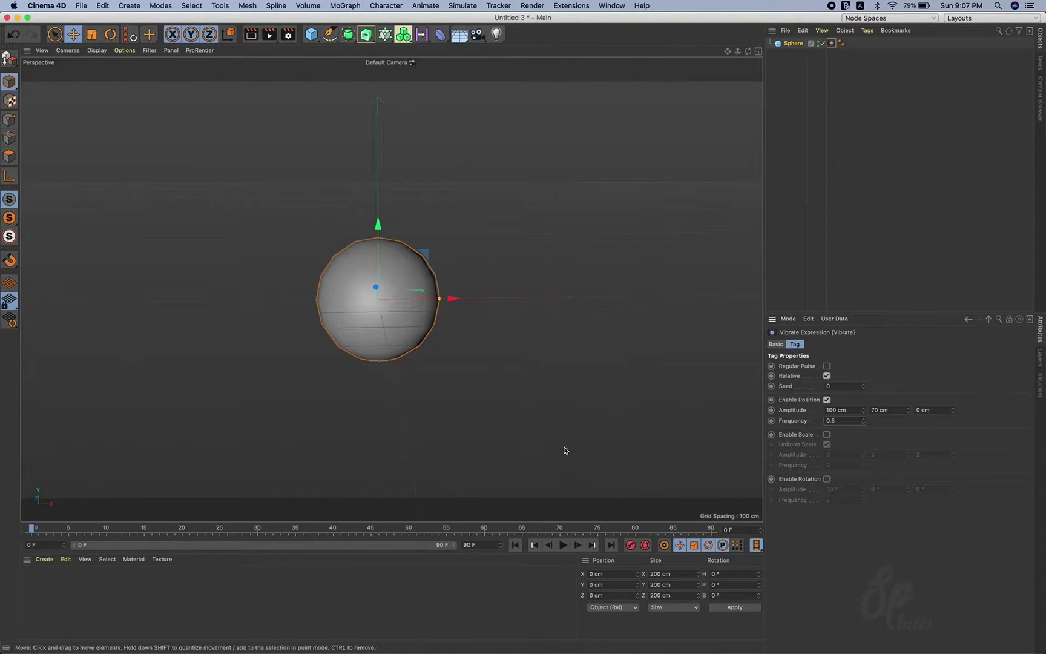
# Step: Preview the sphere's vibration in playback, then rewind to frame 0
pyautogui.click(563, 545)
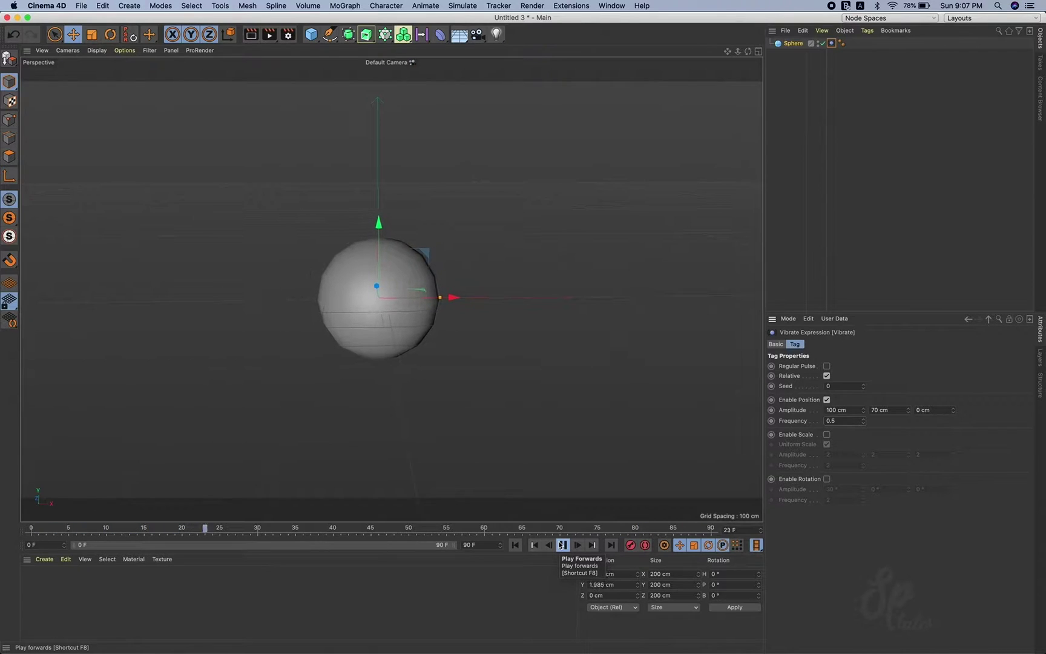
pyautogui.click(564, 545)
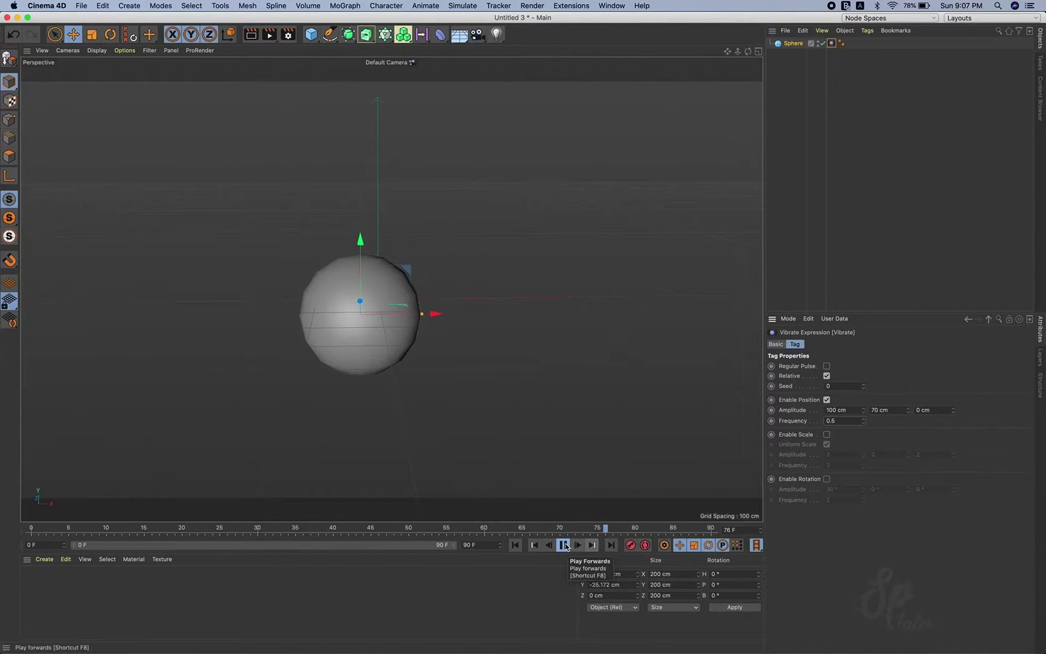
pyautogui.keyDown('alt'); pyautogui.moveTo(467, 422); pyautogui.dragTo(490, 397); pyautogui.keyUp('alt')
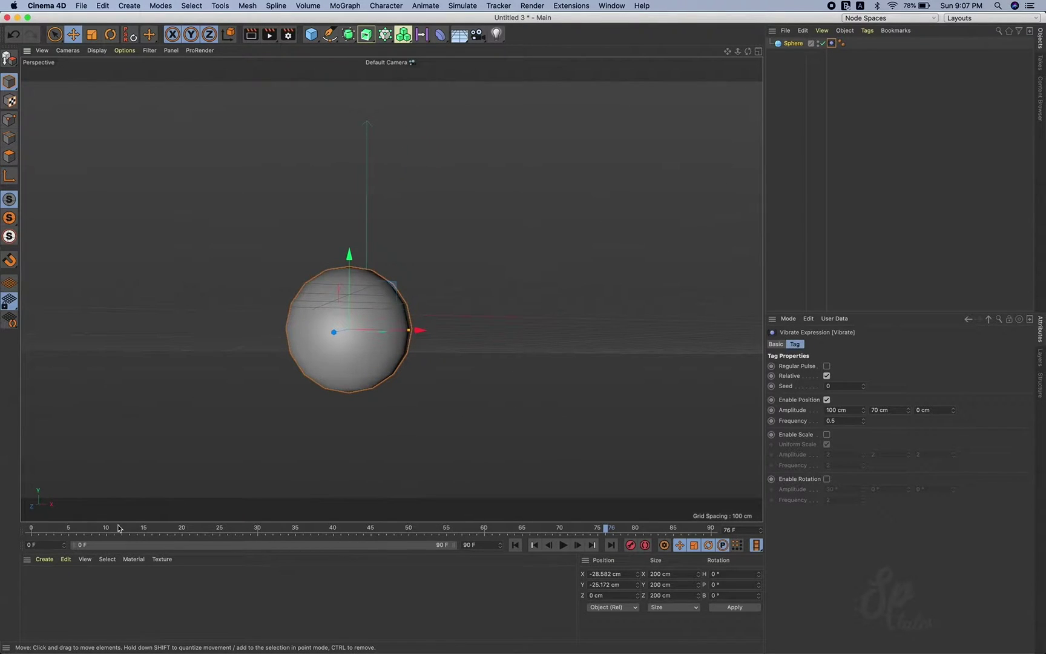
pyautogui.moveTo(50, 531); pyautogui.dragTo(31, 529)
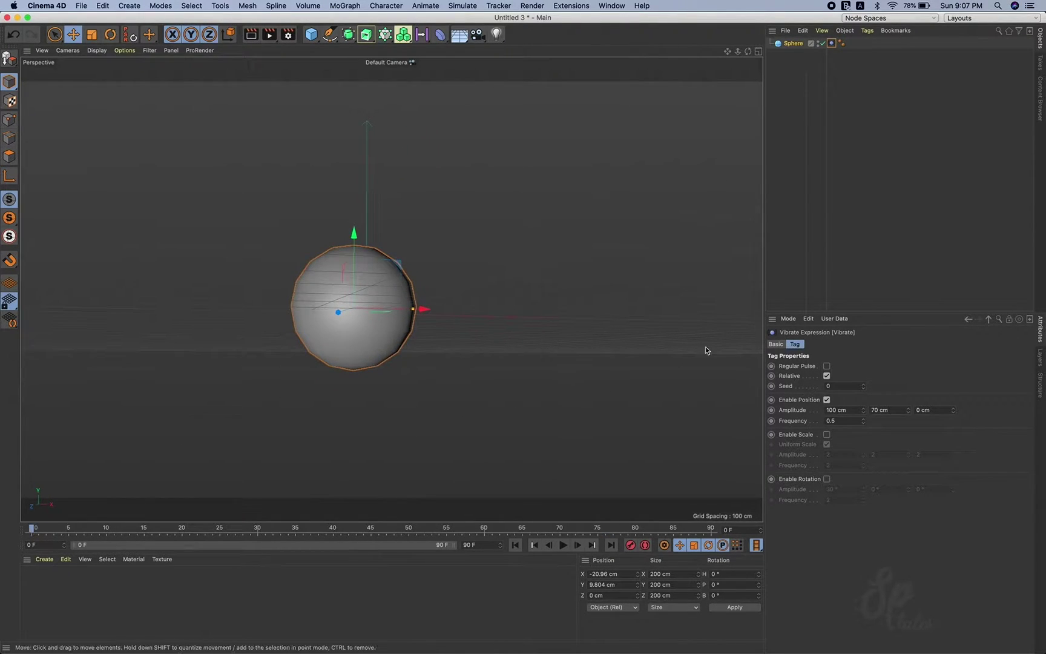
pyautogui.click(792, 43)
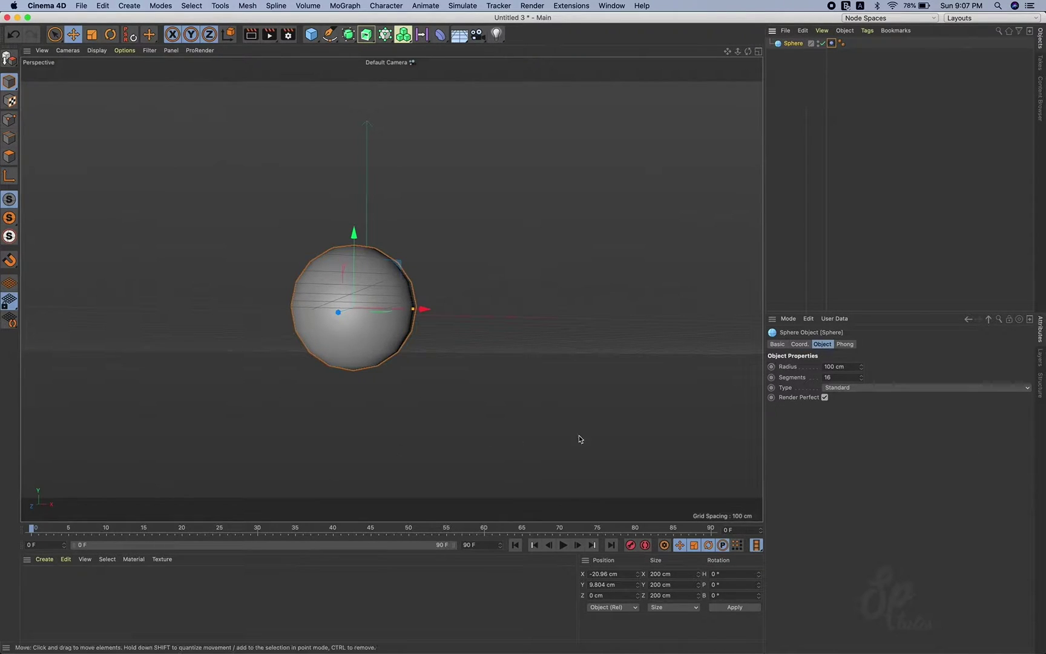
# Step: Set the sphere's radius to 0 and keyframe it at frame 0
pyautogui.moveTo(845, 367); pyautogui.dragTo(815, 371)
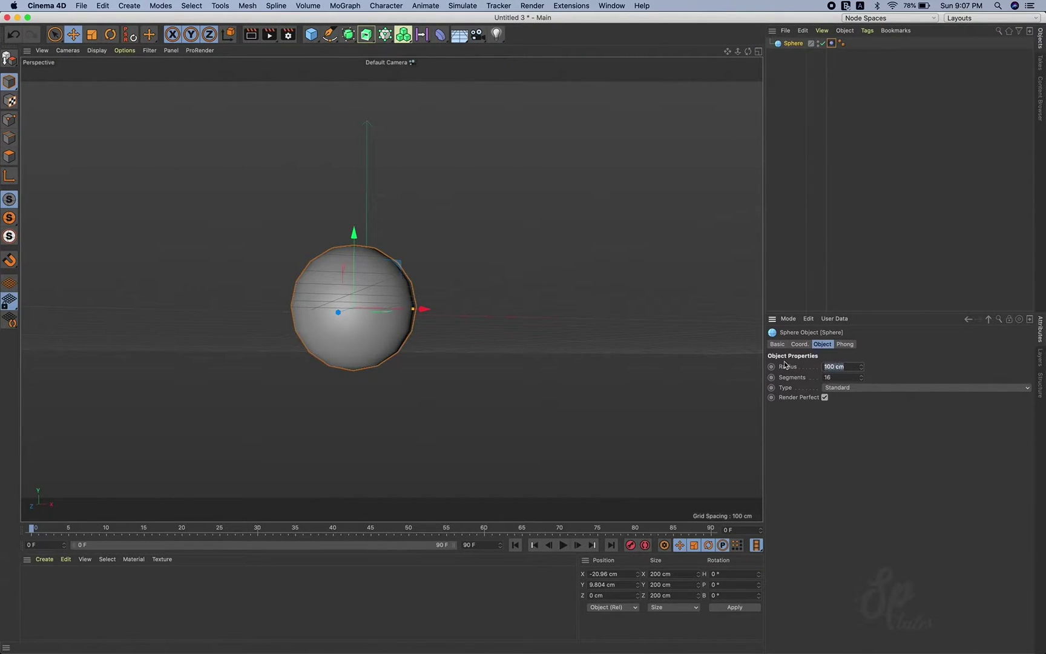
pyautogui.write('0')
pyautogui.press('Return')
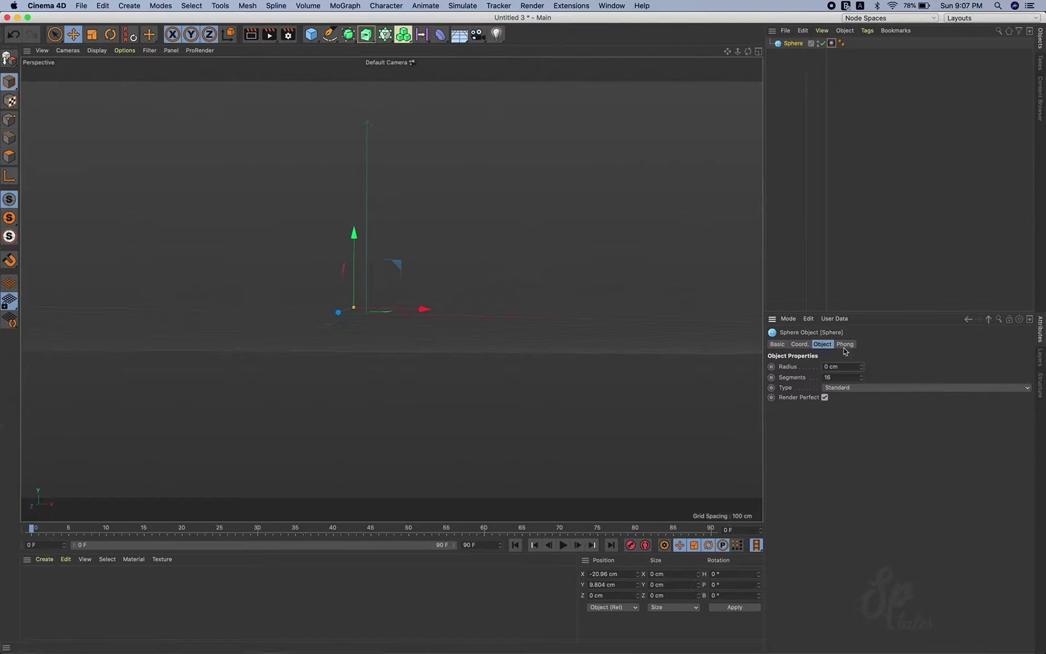
pyautogui.click(771, 366)
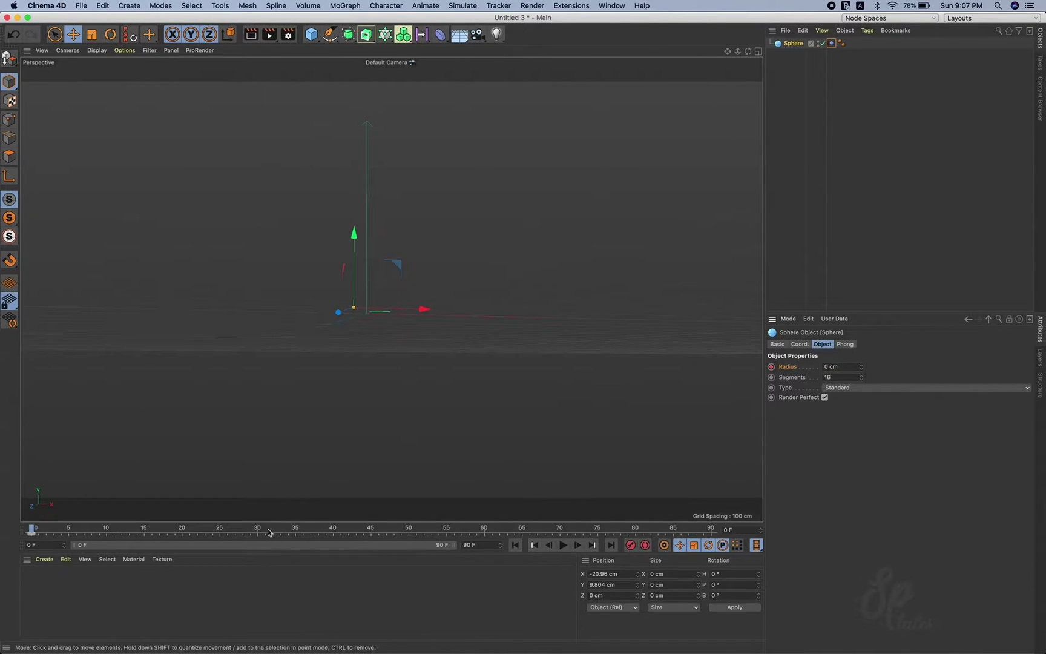
# Step: At frame 40, set the radius to 100 cm and keyframe it
pyautogui.click(334, 531)
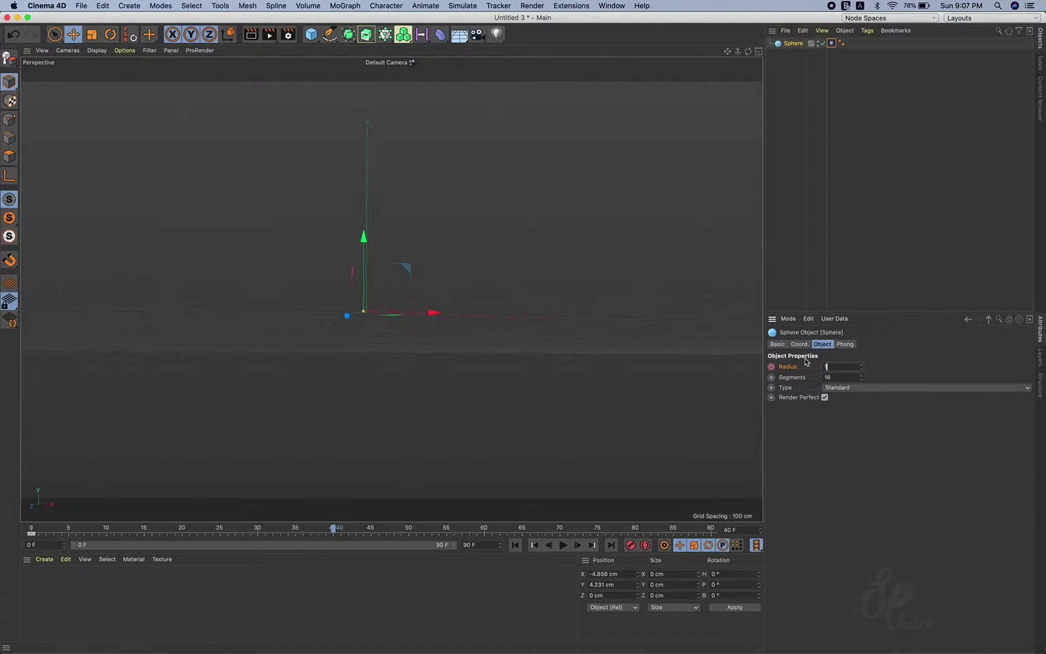
pyautogui.write('100')
pyautogui.press('Return')
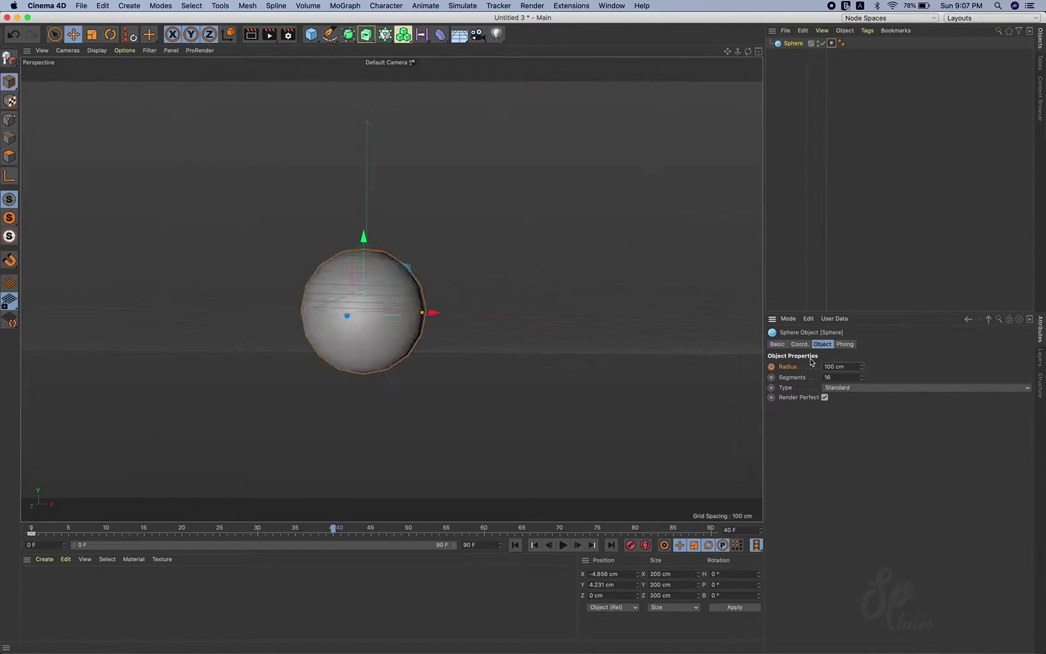
pyautogui.click(773, 367)
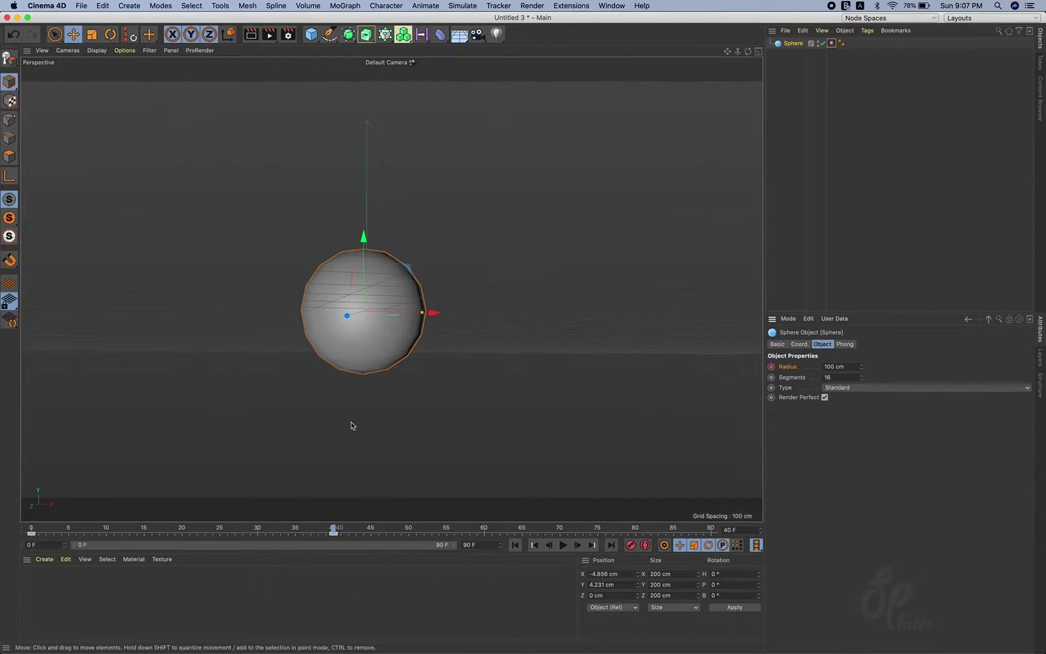
# Step: Play back the radius growth from the start and inspect the sphere at frame 54
pyautogui.click(515, 545)
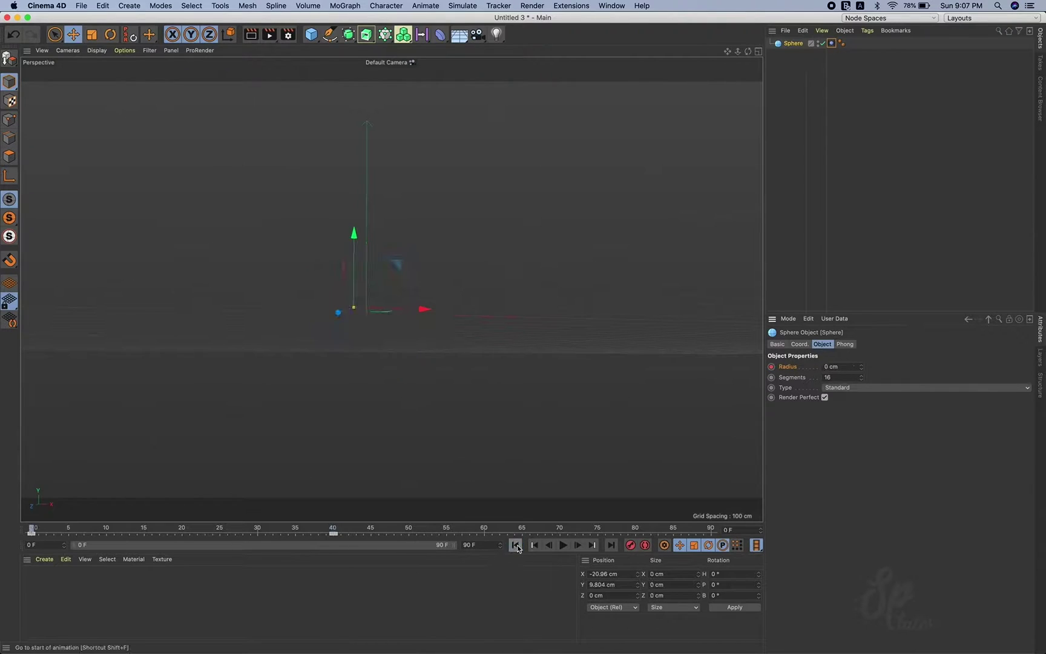
pyautogui.click(562, 545)
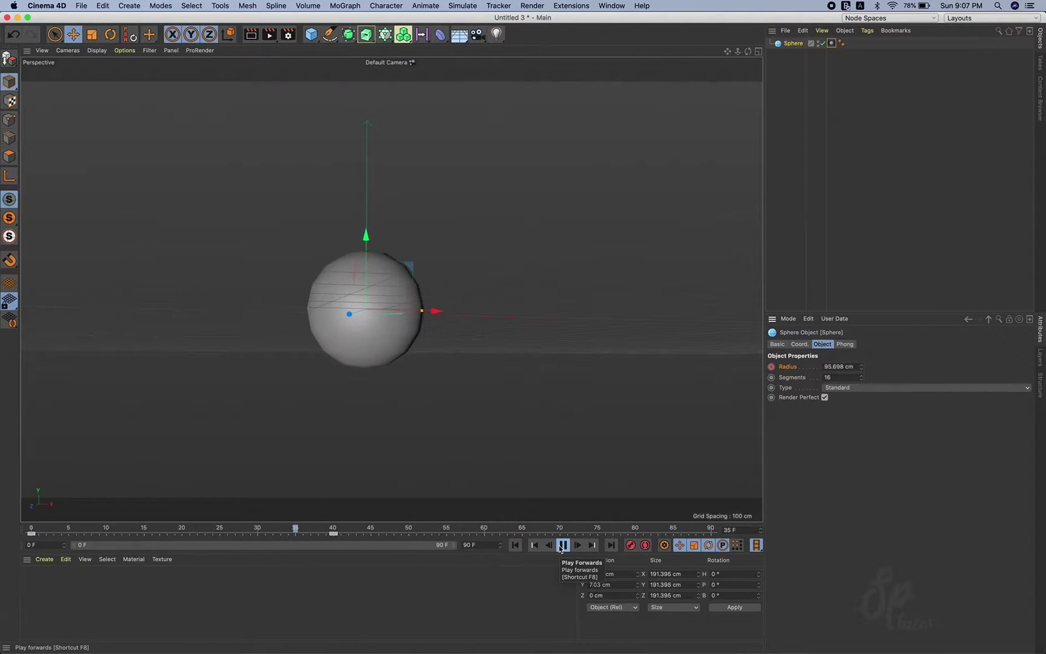
pyautogui.click(563, 545)
pyautogui.click(516, 545)
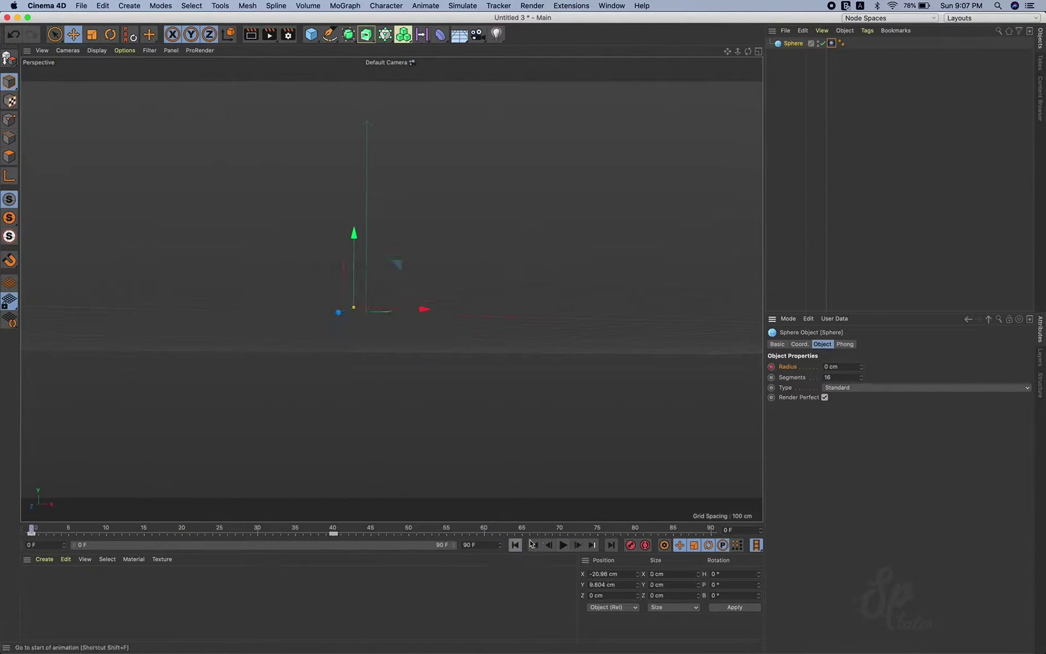
pyautogui.click(439, 529)
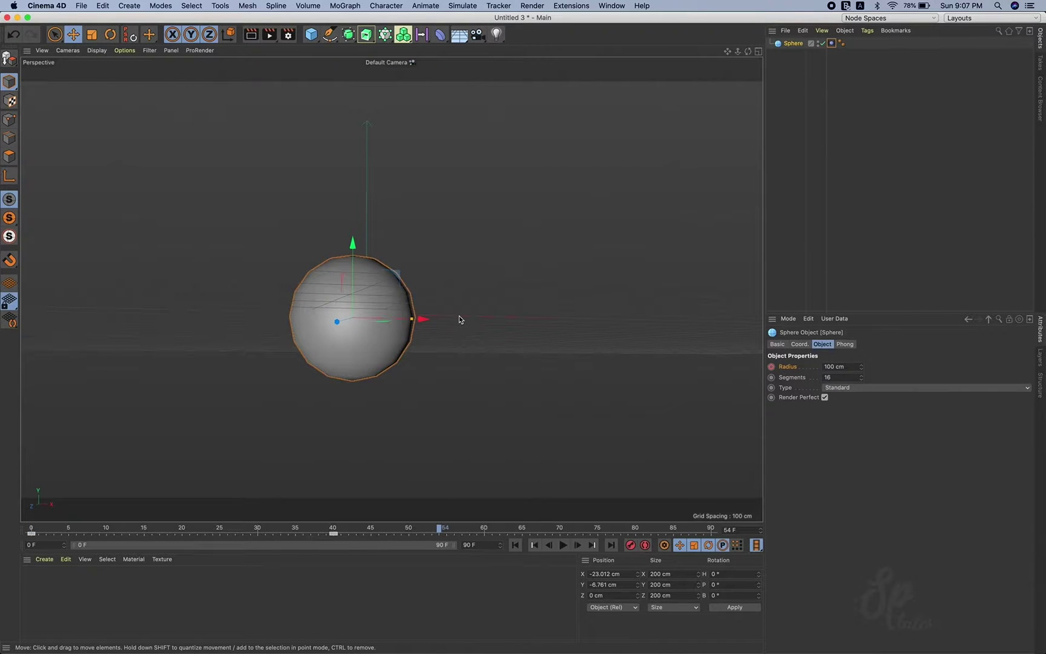
pyautogui.keyDown('alt'); pyautogui.moveTo(460, 320); pyautogui.dragTo(434, 327); pyautogui.keyUp('alt')
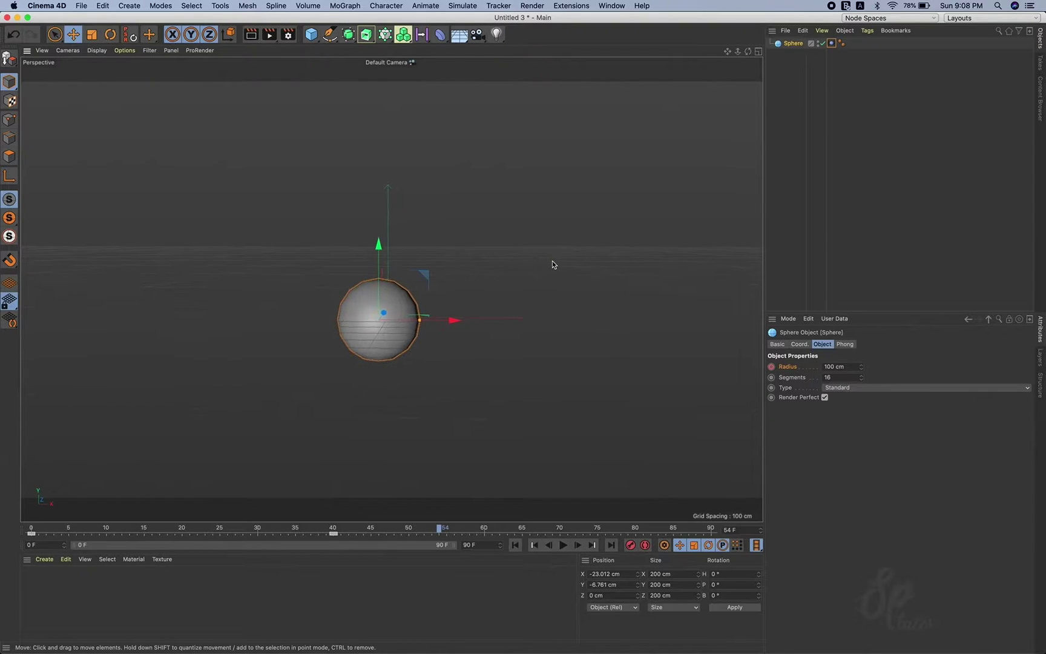
# Step: In a four-view layout, duplicate the sphere as Sphere.1 and move it up and forward
pyautogui.click(758, 51)
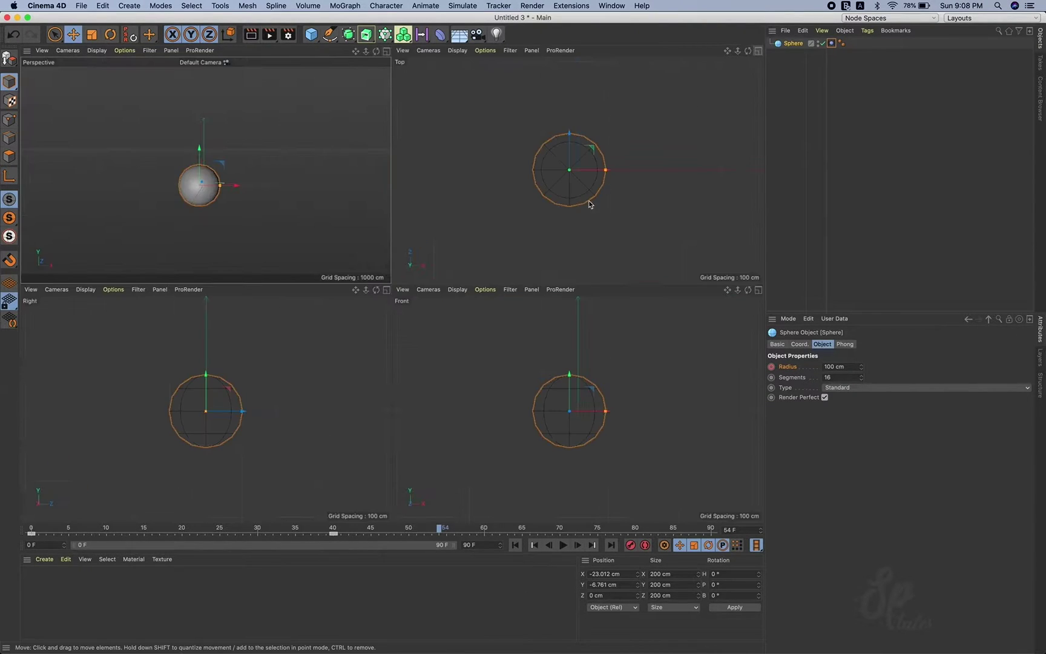
pyautogui.click(794, 45)
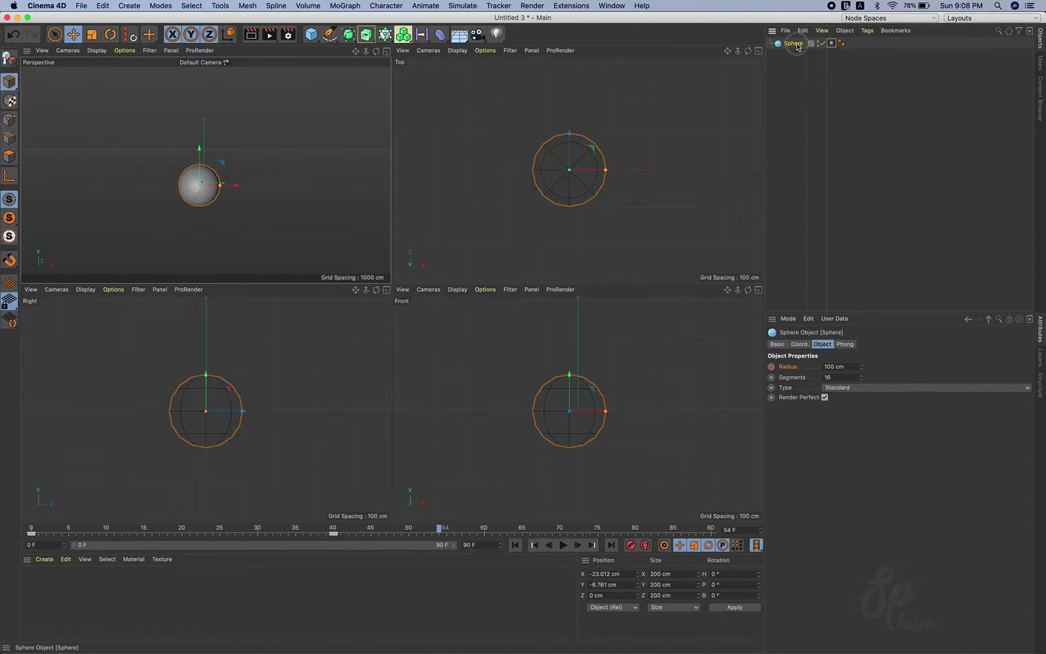
pyautogui.keyDown('ctrl'); pyautogui.moveTo(794, 44); pyautogui.dragTo(794, 56); pyautogui.keyUp('ctrl')
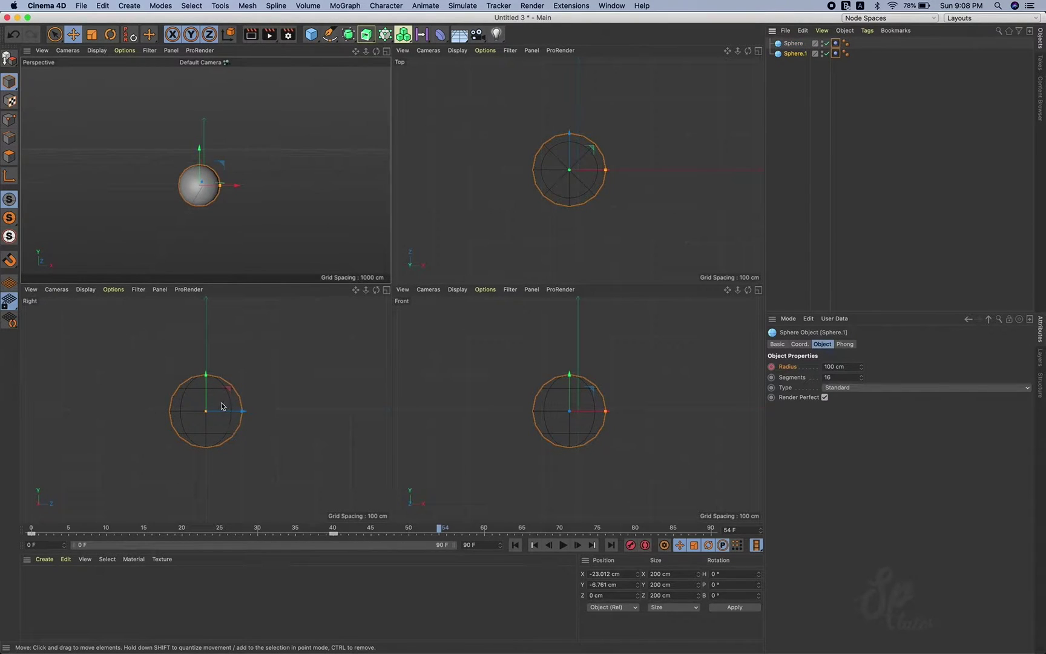
pyautogui.moveTo(222, 407); pyautogui.dragTo(252, 382)
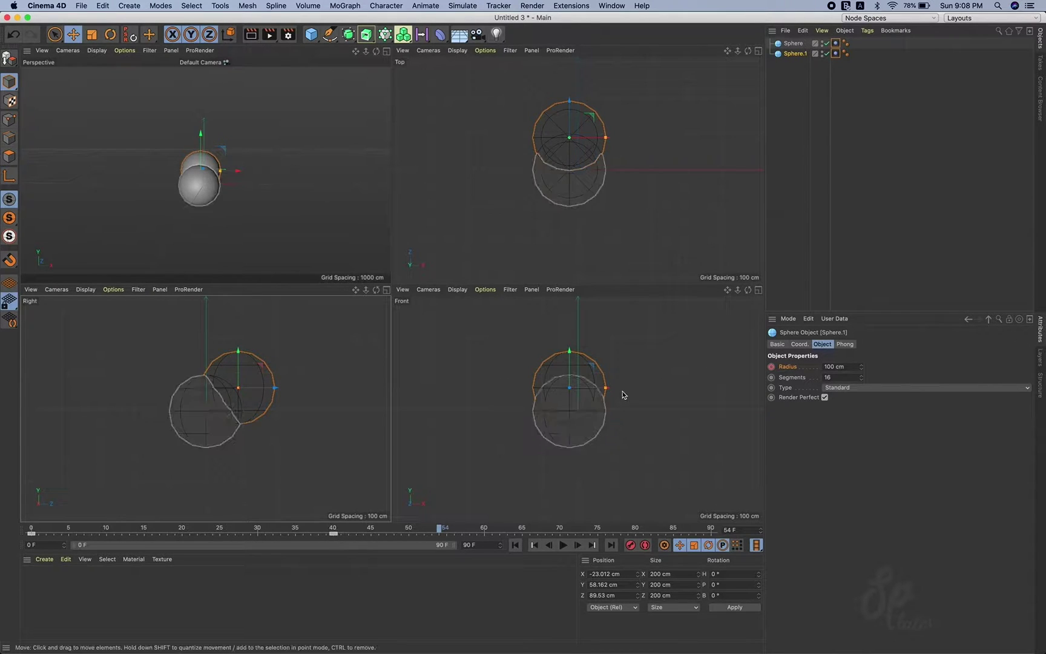
# Step: Keyframe Sphere.1's radius at 80 cm on frame 40
pyautogui.click(333, 532)
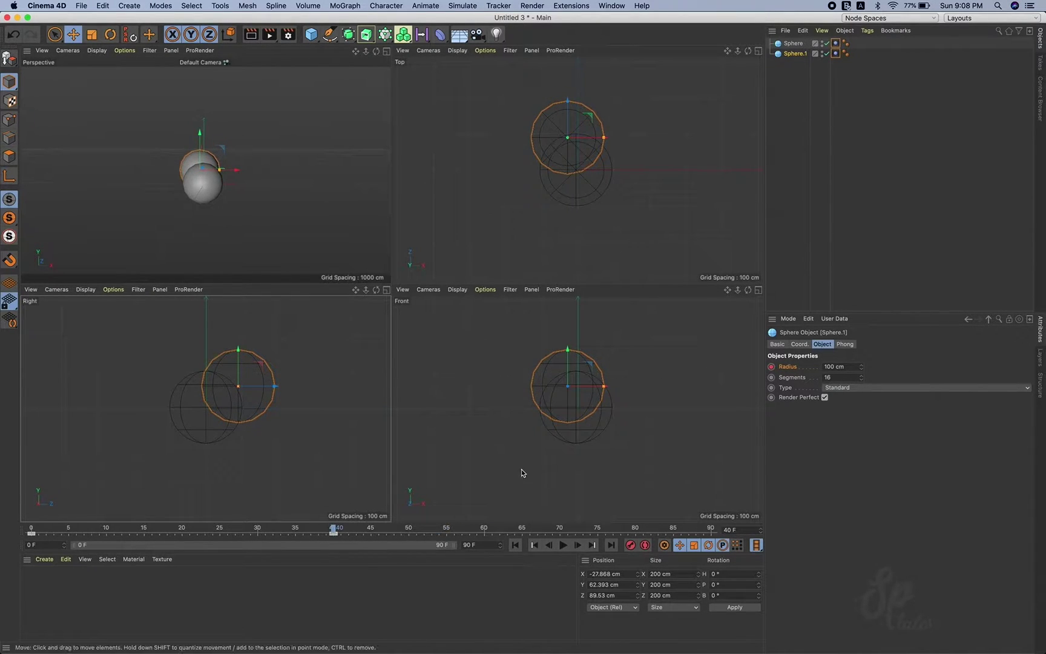
pyautogui.moveTo(861, 368); pyautogui.dragTo(847, 368)
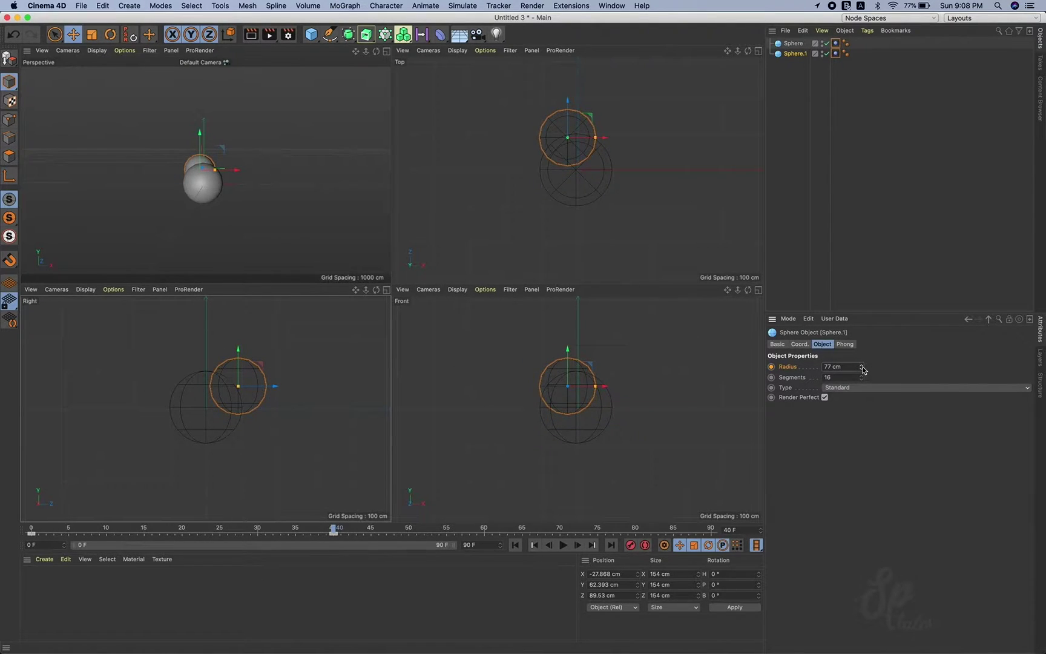
pyautogui.keyDown('ctrl'); pyautogui.click(772, 366); pyautogui.keyUp('ctrl')
pyautogui.keyDown('alt'); pyautogui.moveTo(290, 202); pyautogui.dragTo(229, 195); pyautogui.keyUp('alt')
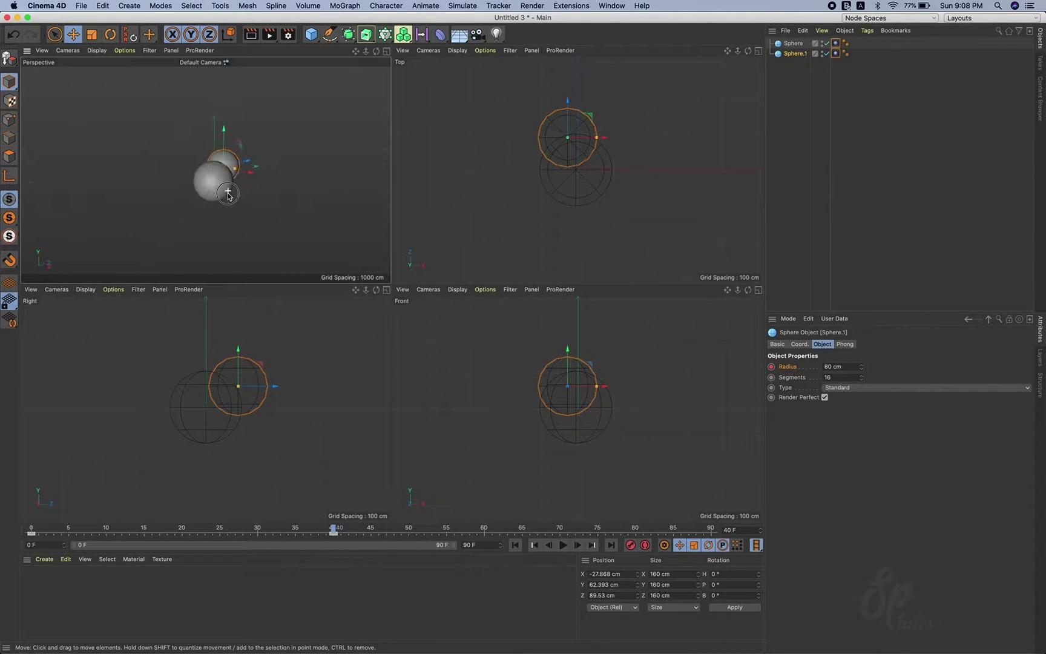
# Step: Set the Vibrate tag's Y amplitude to -60 cm, then preview in a maximized perspective view
pyautogui.click(846, 53)
pyautogui.click(905, 412)
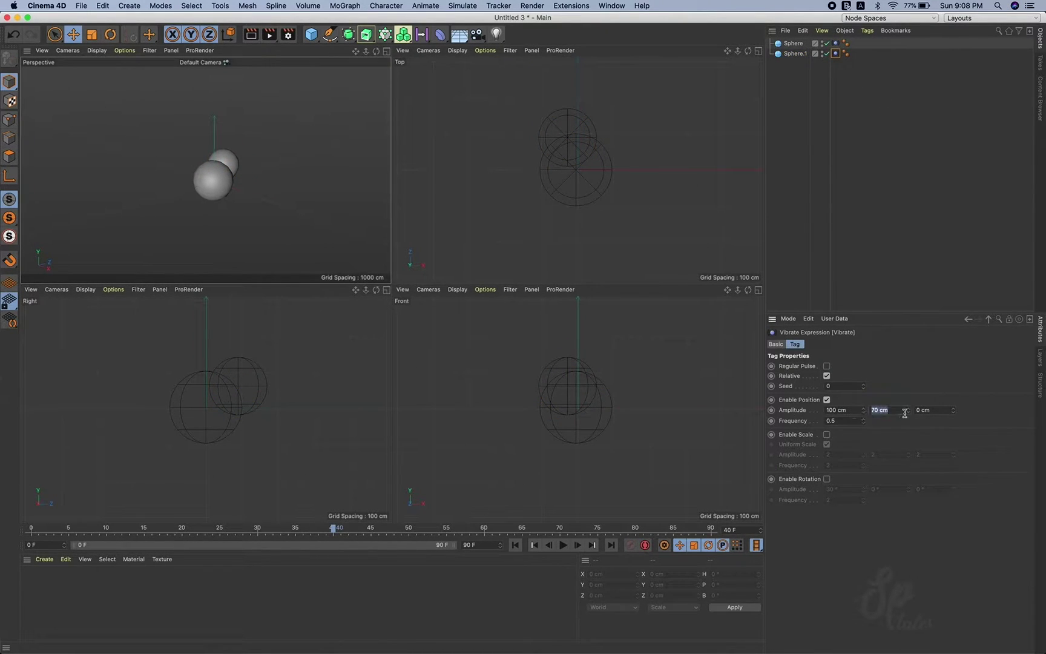
pyautogui.moveTo(912, 415); pyautogui.dragTo(911, 419)
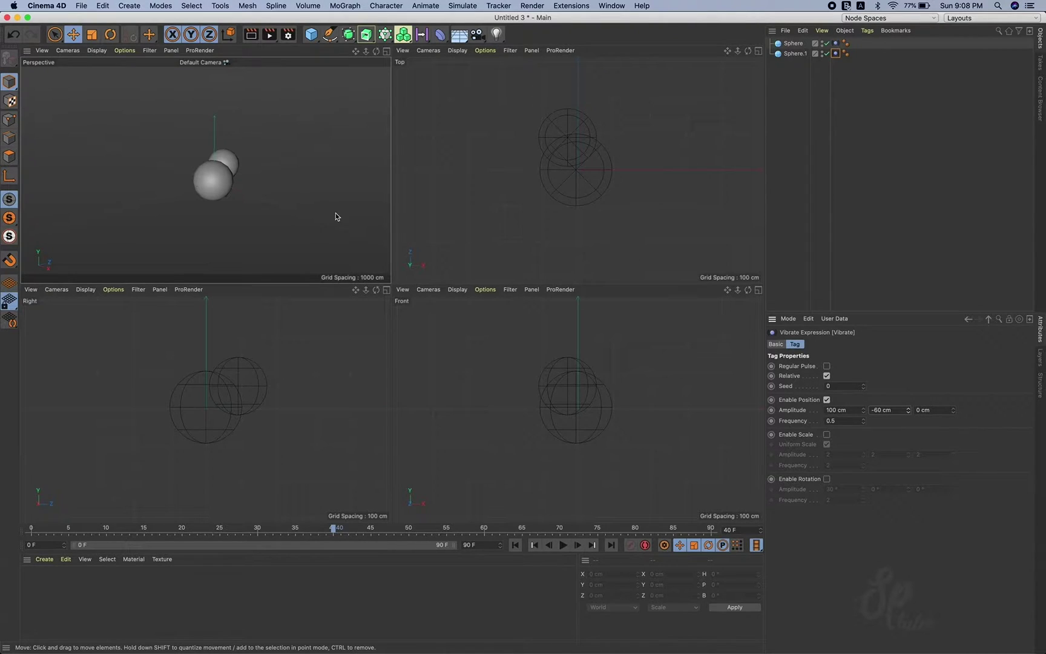
pyautogui.click(387, 51)
pyautogui.click(563, 545)
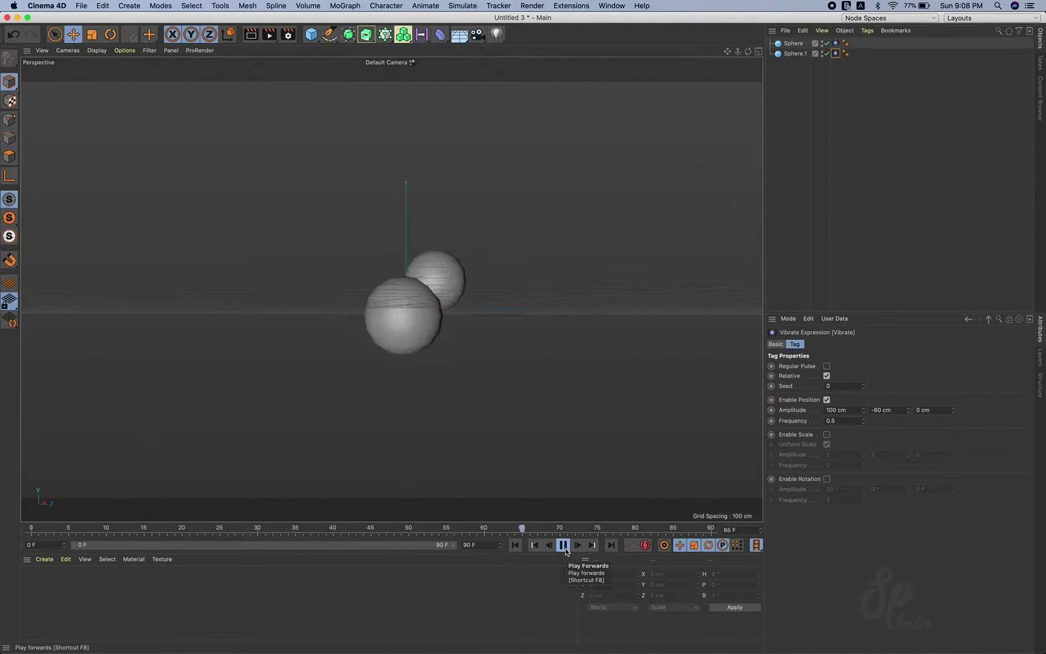
# Step: Duplicate a sphere as Sphere.2 with a 55 cm radius, placed higher and to the side
pyautogui.click(758, 52)
pyautogui.moveTo(237, 162)
pyautogui.keyDown('ctrl'); pyautogui.mouseDown()
pyautogui.moveTo(241, 133)
pyautogui.moveTo(225, 151)
pyautogui.mouseUp(); pyautogui.keyUp('ctrl')
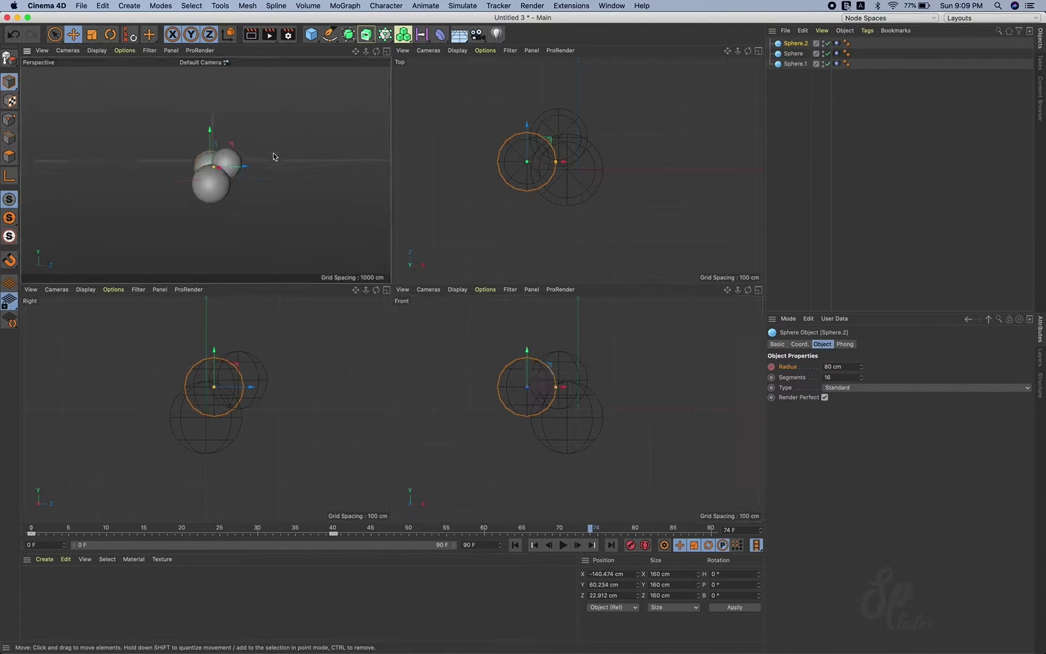
pyautogui.moveTo(864, 371); pyautogui.dragTo(864, 377)
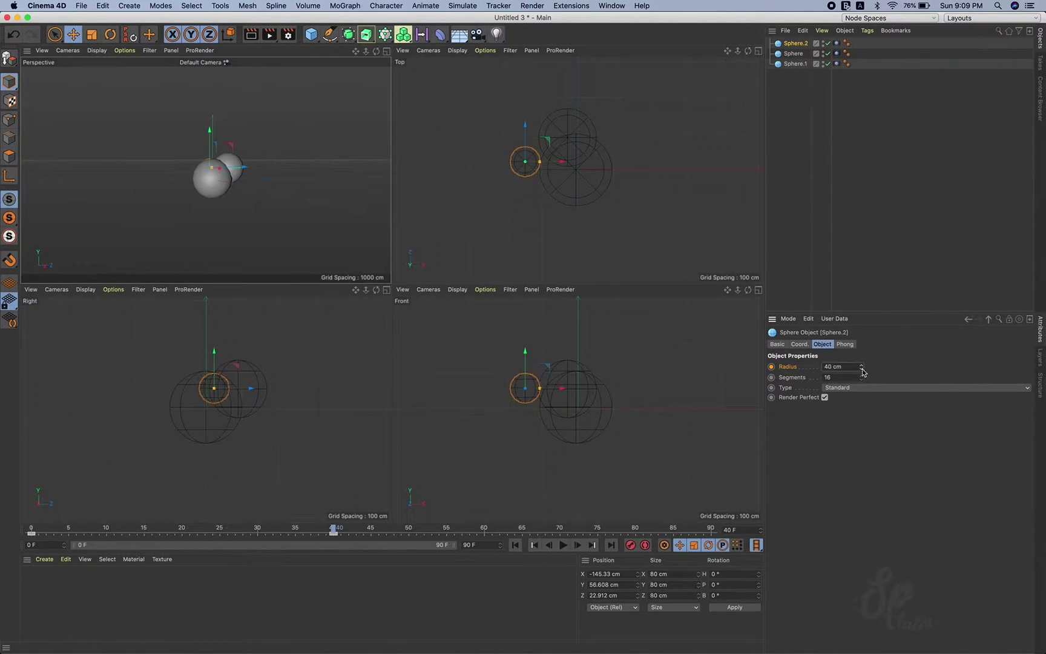
pyautogui.moveTo(229, 368); pyautogui.dragTo(231, 341)
pyautogui.moveTo(547, 341); pyautogui.dragTo(569, 344)
pyautogui.middleClick(364, 254)
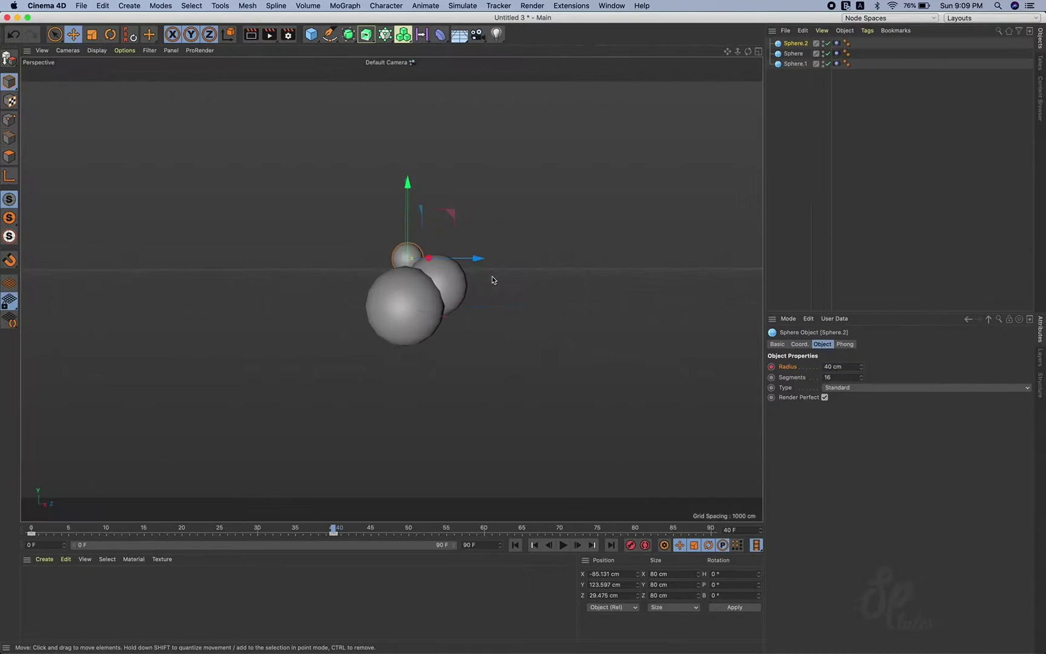
pyautogui.keyDown('alt'); pyautogui.moveTo(491, 278); pyautogui.dragTo(626, 287); pyautogui.keyUp('alt')
pyautogui.moveTo(865, 370); pyautogui.dragTo(864, 372)
# Step: Set Sphere.2's Vibrate amplitudes to 160 cm and -16 cm
pyautogui.click(836, 43)
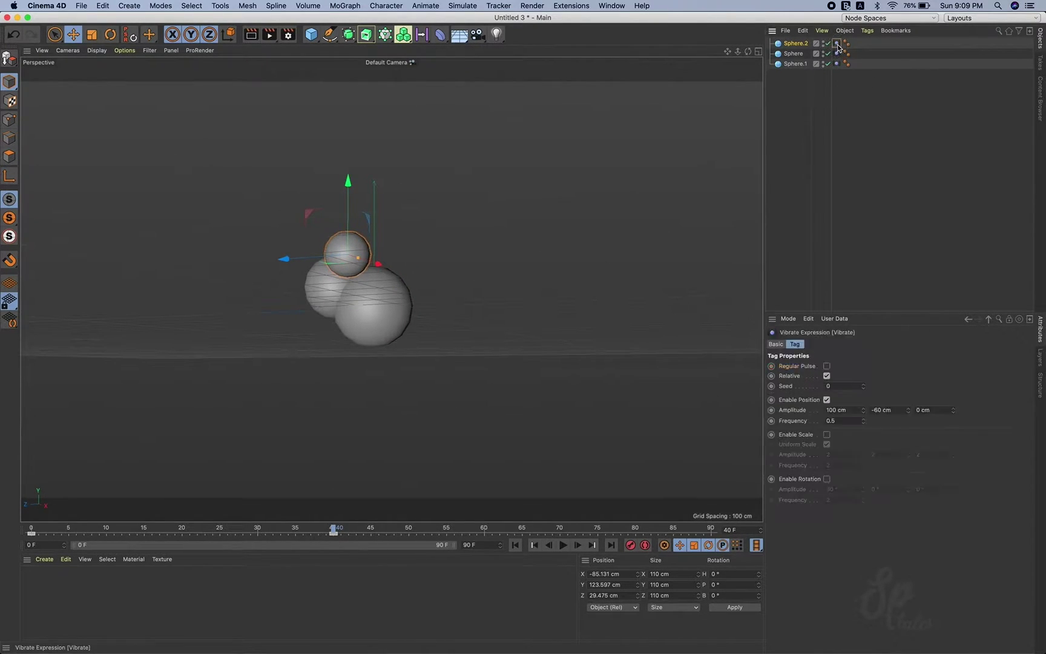
pyautogui.moveTo(908, 410); pyautogui.dragTo(910, 409)
pyautogui.moveTo(863, 410); pyautogui.dragTo(862, 403)
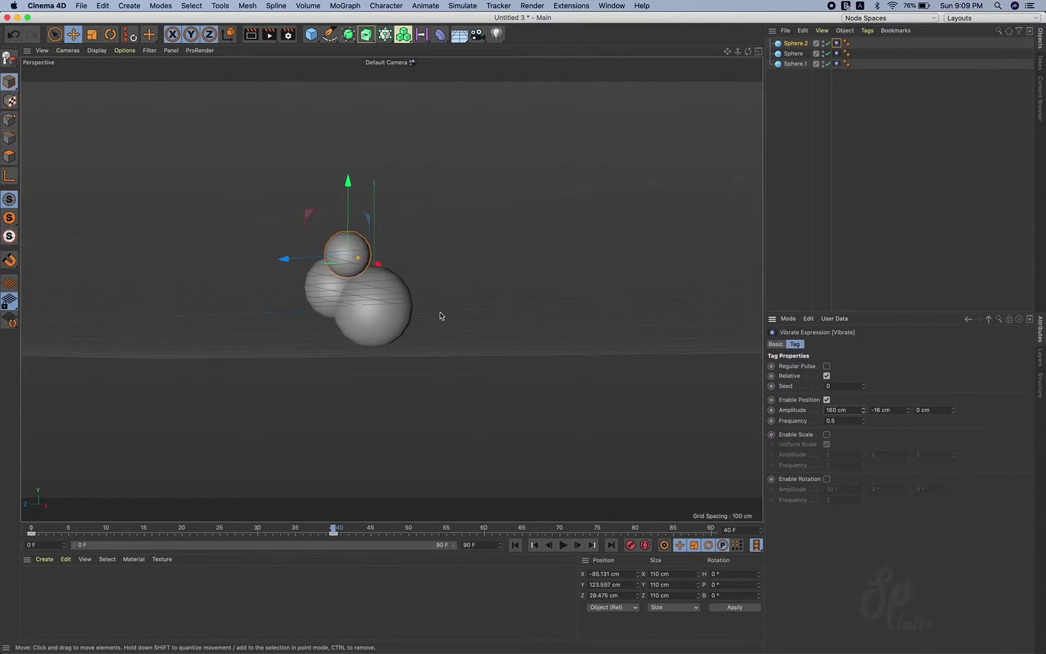
# Step: Copy-paste the sphere as Sphere.3 and give its Vibrate tag 210/60/0 cm amplitude
pyautogui.hotkey('ctrl', 'c')
pyautogui.hotkey('ctrl', 'v')
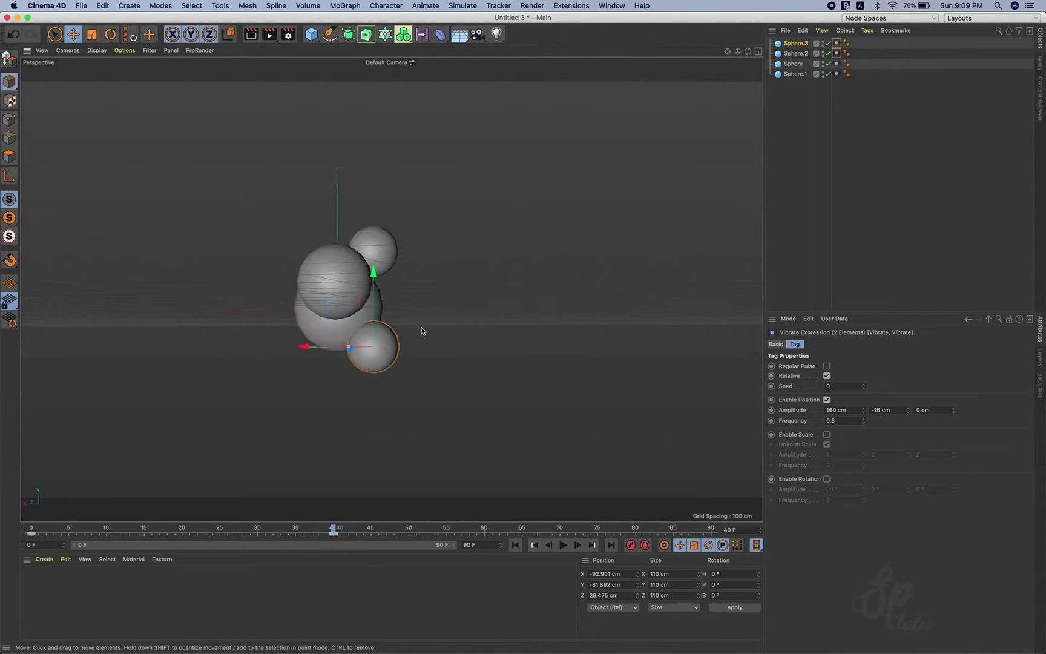
pyautogui.keyDown('alt'); pyautogui.moveTo(379, 343); pyautogui.dragTo(322, 392); pyautogui.keyUp('alt')
pyautogui.click(322, 392)
pyautogui.click(796, 43)
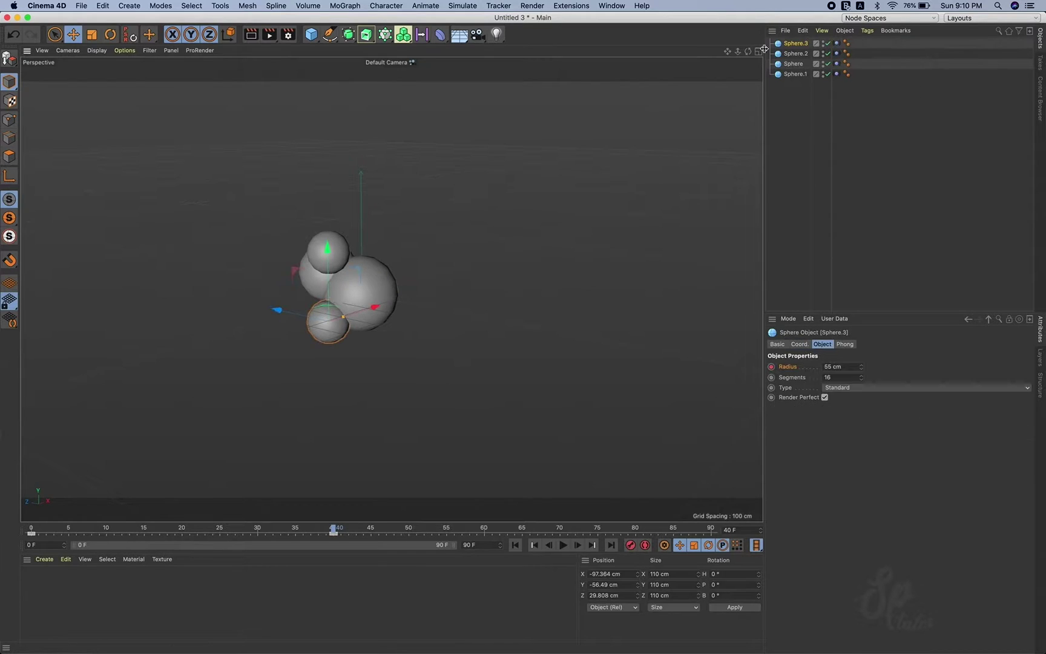
pyautogui.click(836, 43)
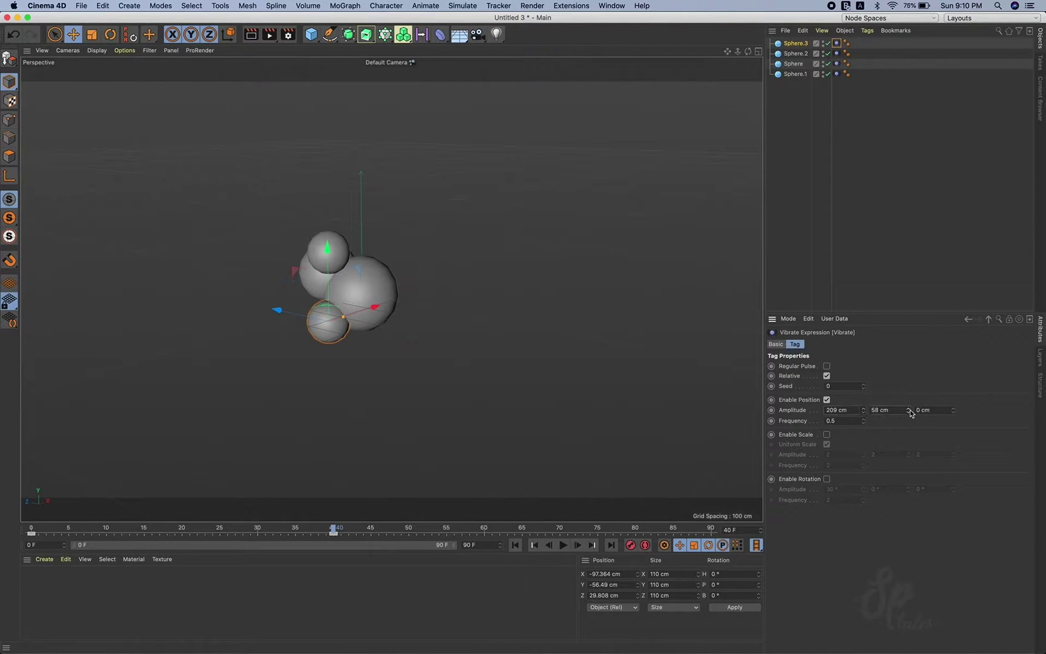
# Step: Play the animation from the start to watch all four spheres jostle
pyautogui.click(516, 545)
pyautogui.click(563, 545)
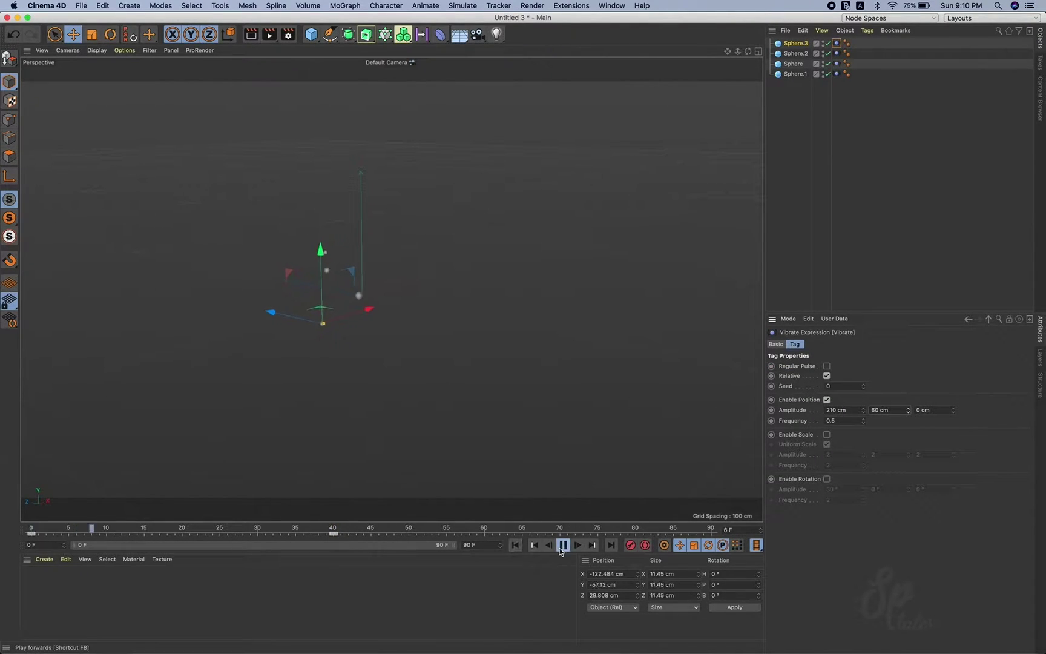
pyautogui.click(545, 323)
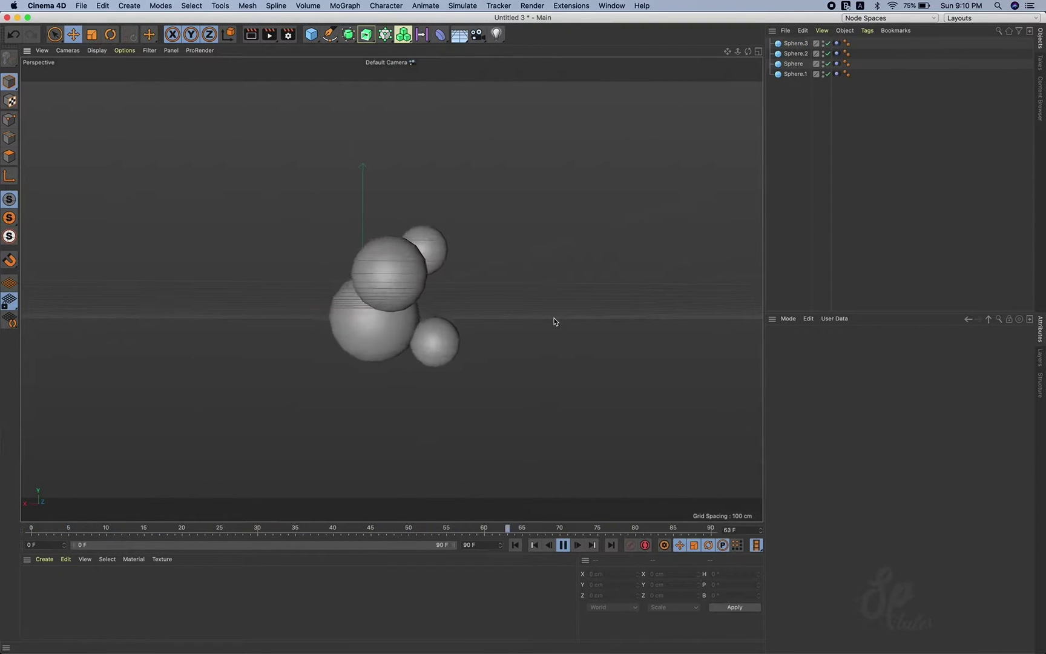
pyautogui.press('F8')
# Step: Extend the animation to 300 frames and select all four spheres
pyautogui.write('300')
pyautogui.press('Return')
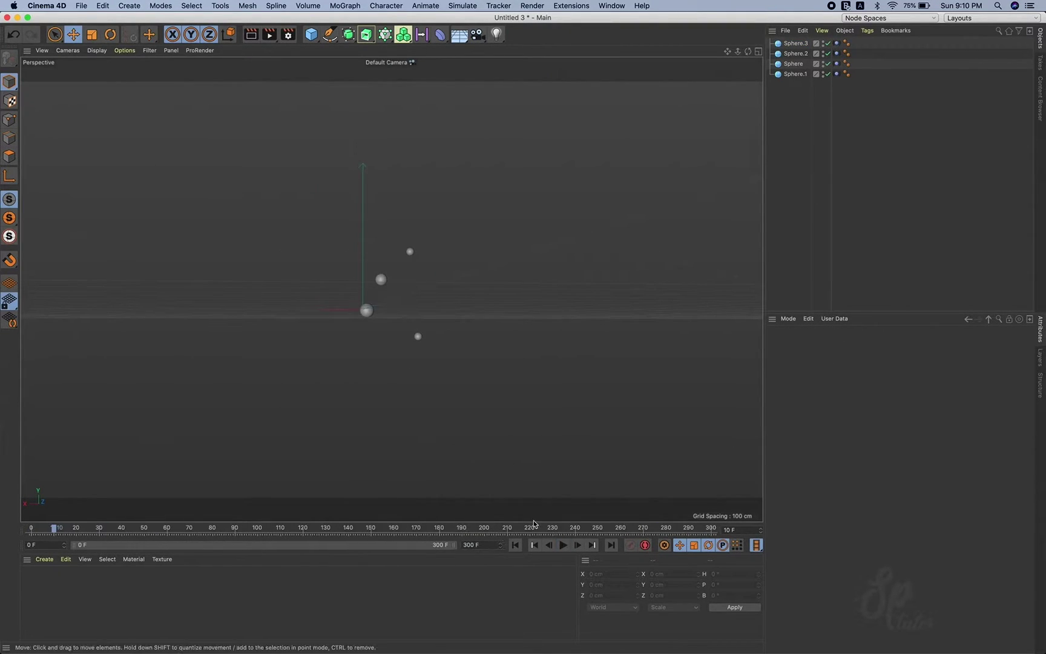
pyautogui.moveTo(791, 93); pyautogui.dragTo(794, 35)
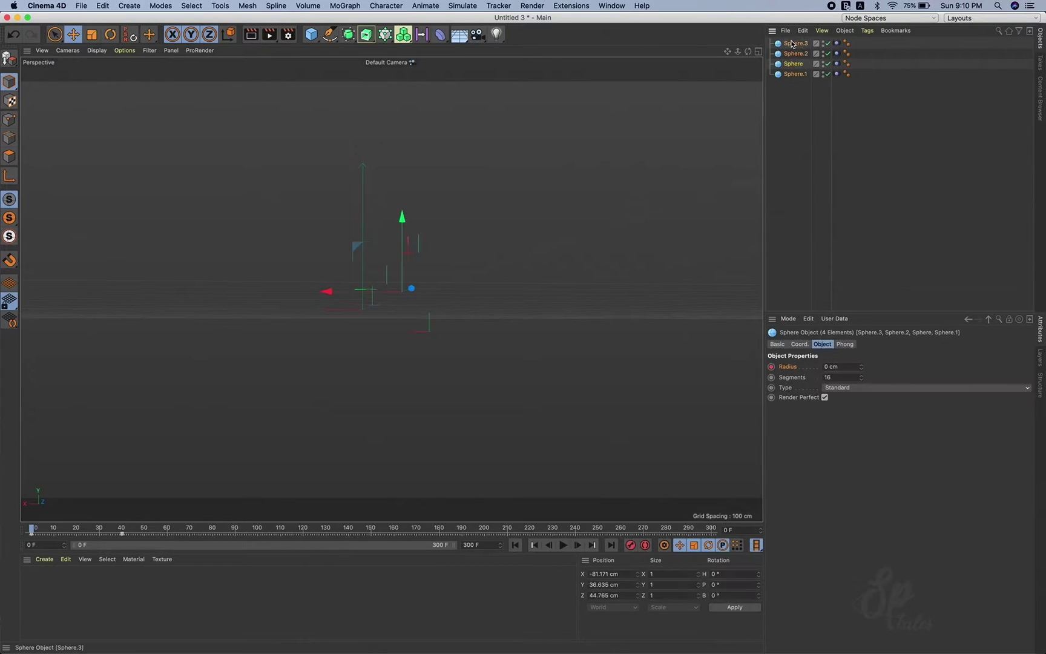
# Step: Near frame 298, set all four spheres' radius to 0 cm and keyframe it
pyautogui.click(621, 530)
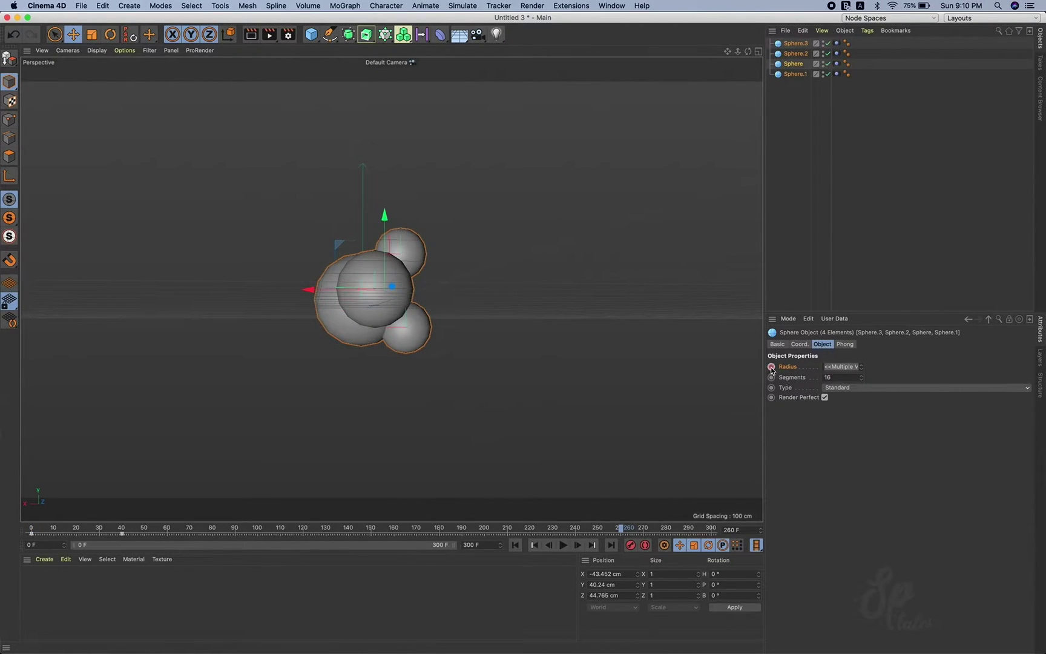
pyautogui.moveTo(694, 530); pyautogui.dragTo(712, 529)
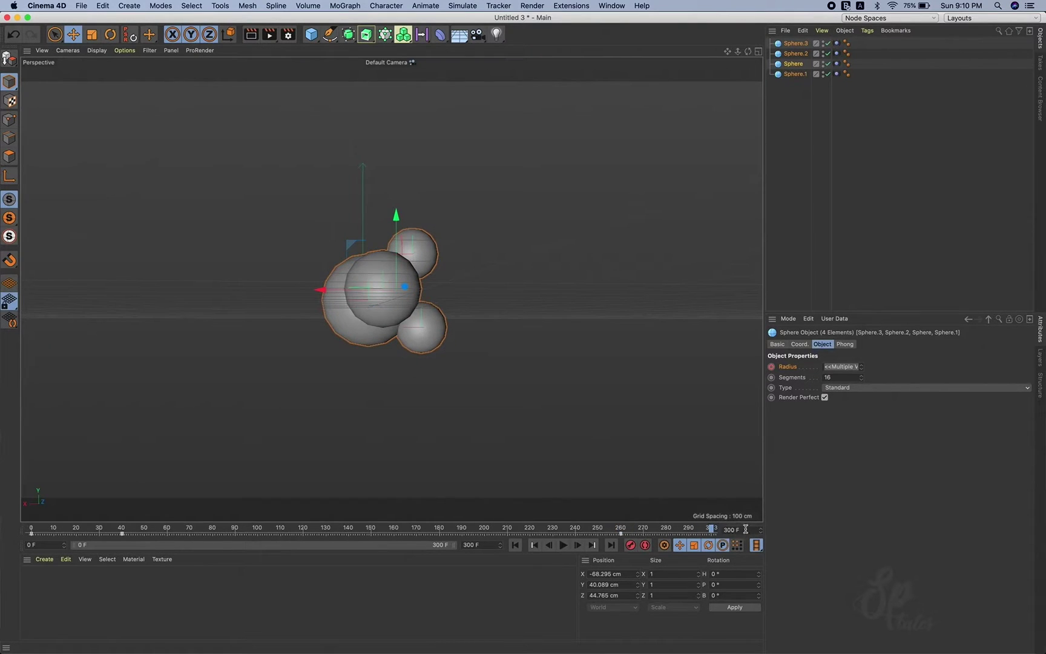
pyautogui.click(844, 366)
pyautogui.write('0')
pyautogui.press('Return')
pyautogui.click(772, 367)
# Step: Replay from frame 0 to confirm the spheres grow, jostle and vanish by frame 298
pyautogui.click(535, 547)
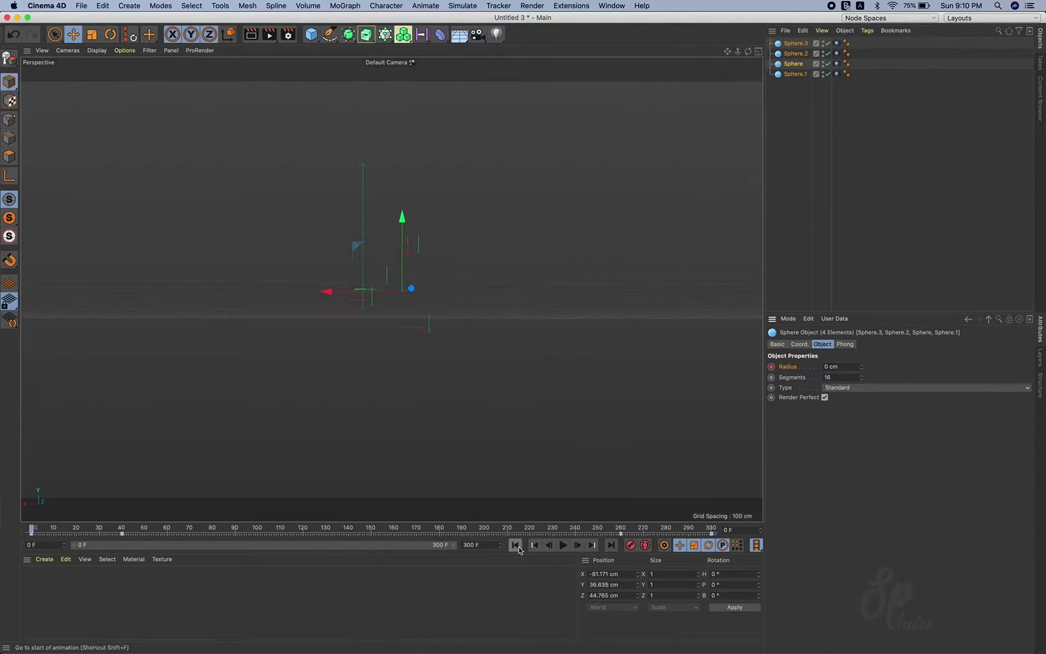
pyautogui.click(563, 545)
pyautogui.click(795, 270)
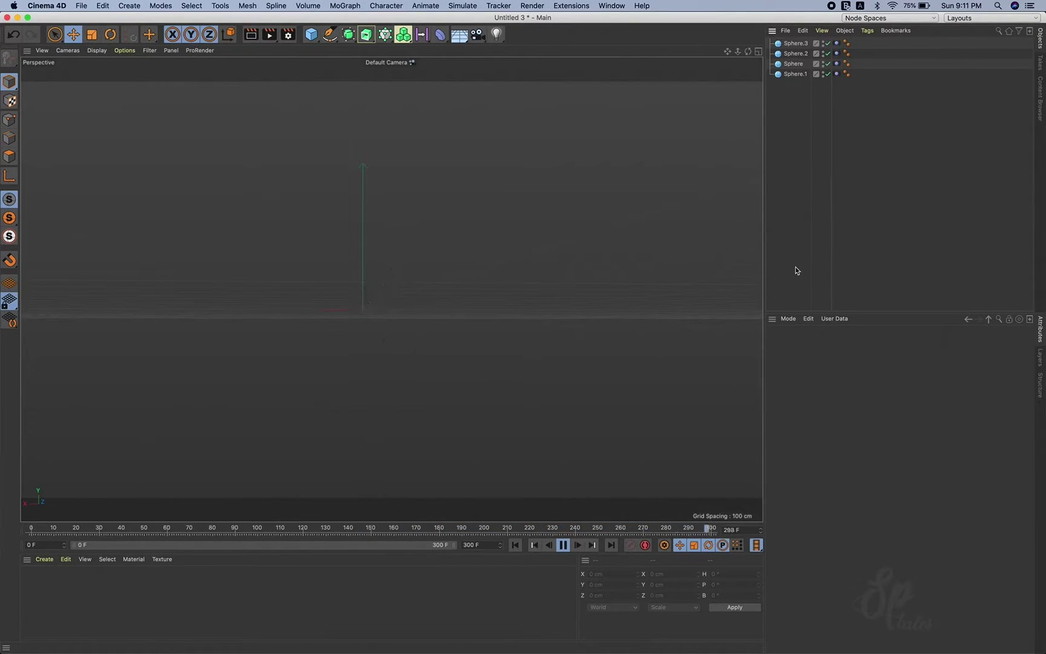
pyautogui.click(563, 545)
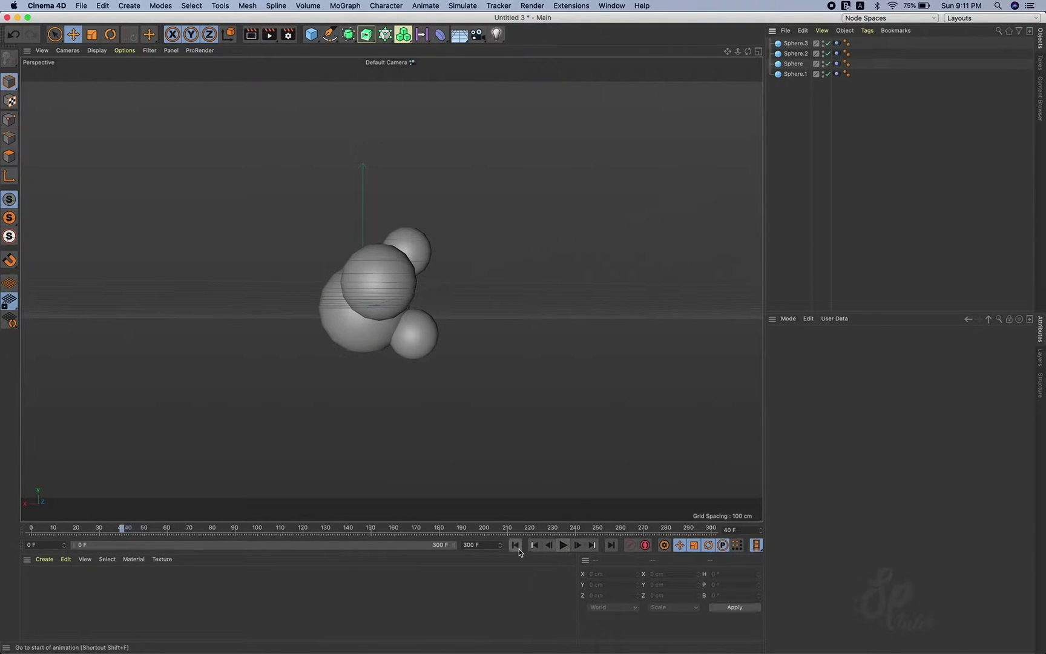
pyautogui.click(516, 545)
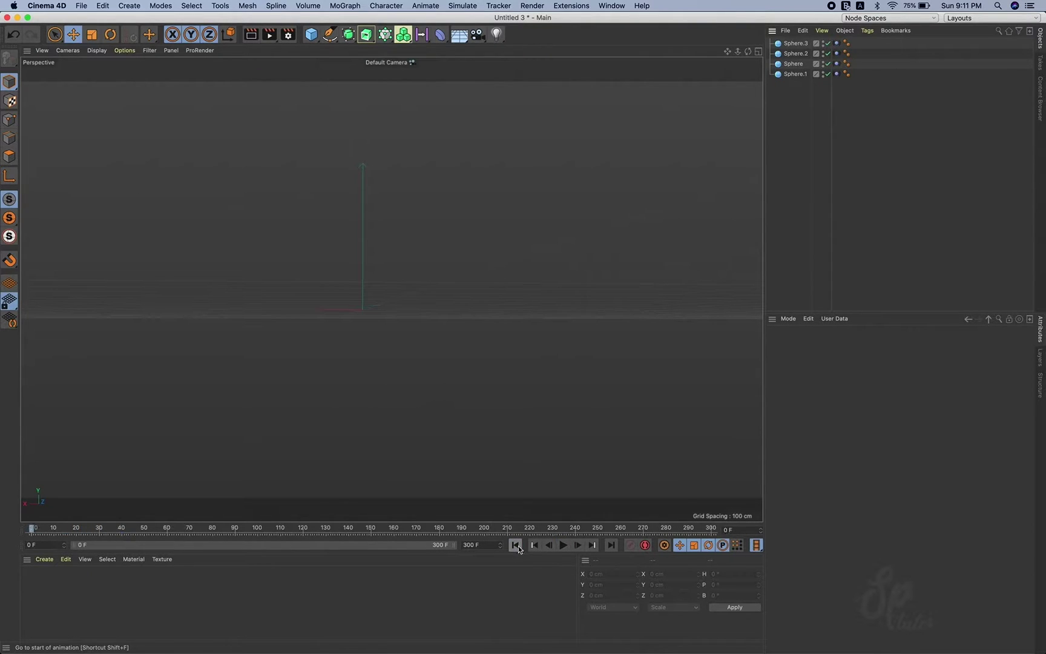
pyautogui.click(349, 35)
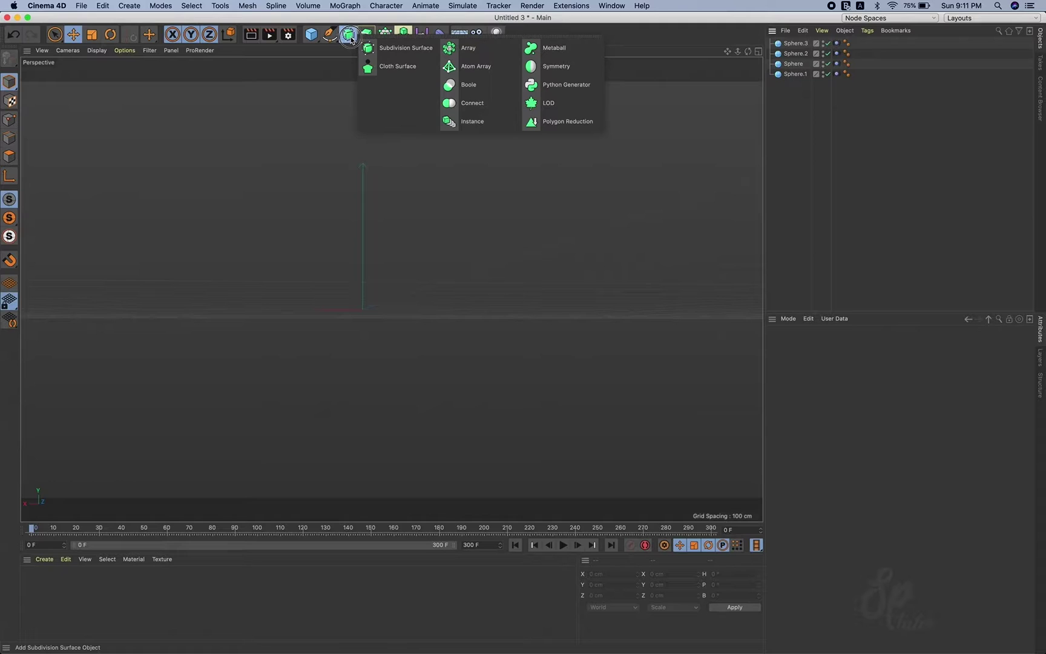
# Step: Add a Metaball generator and nest all four spheres under it
pyautogui.click(548, 54)
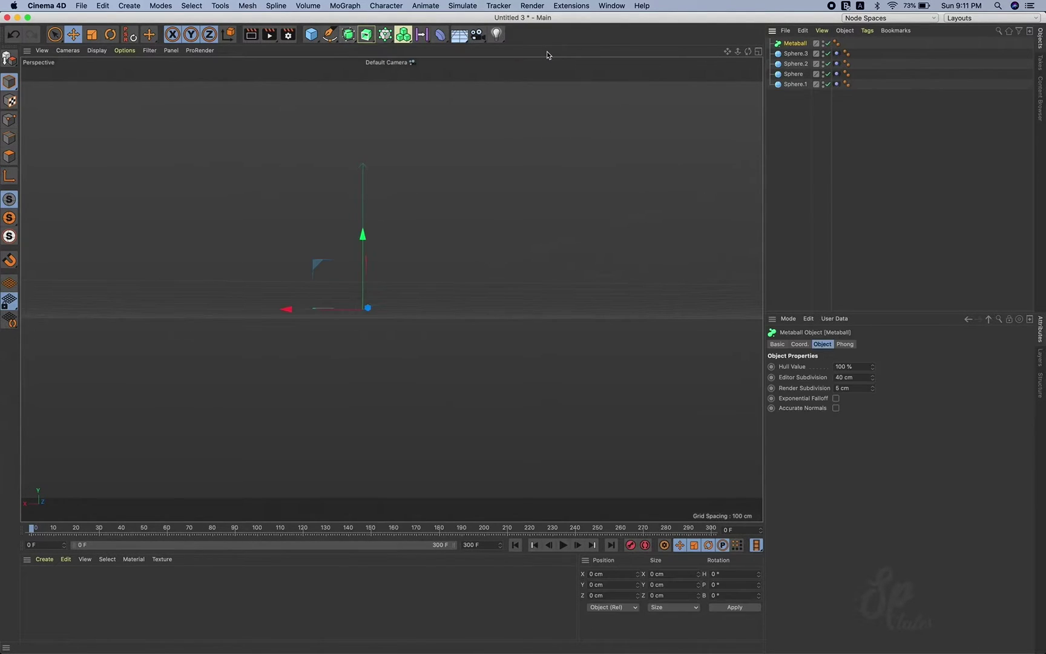
pyautogui.moveTo(798, 105); pyautogui.dragTo(797, 45)
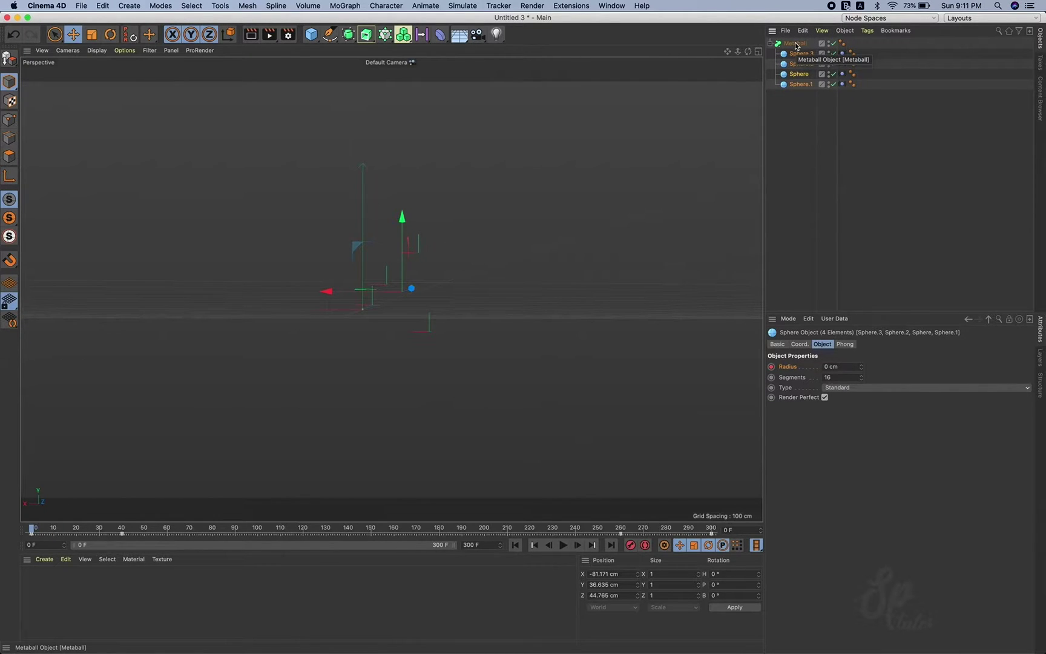
pyautogui.click(795, 46)
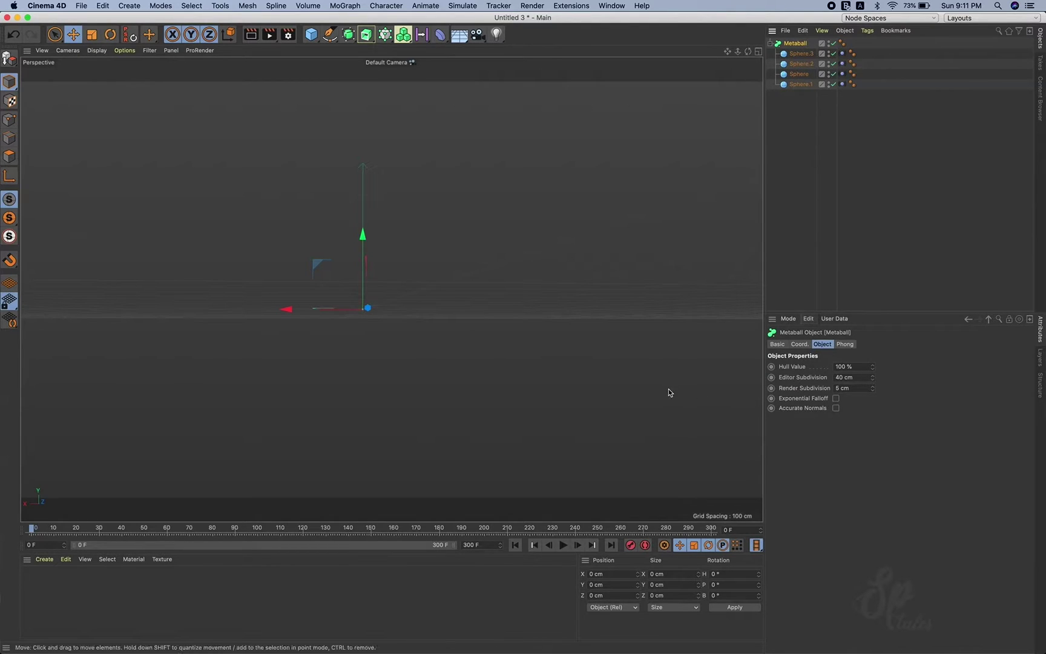
# Step: Raise the Metaball's Hull Value to 213% with 9 cm editor subdivision
pyautogui.click(564, 545)
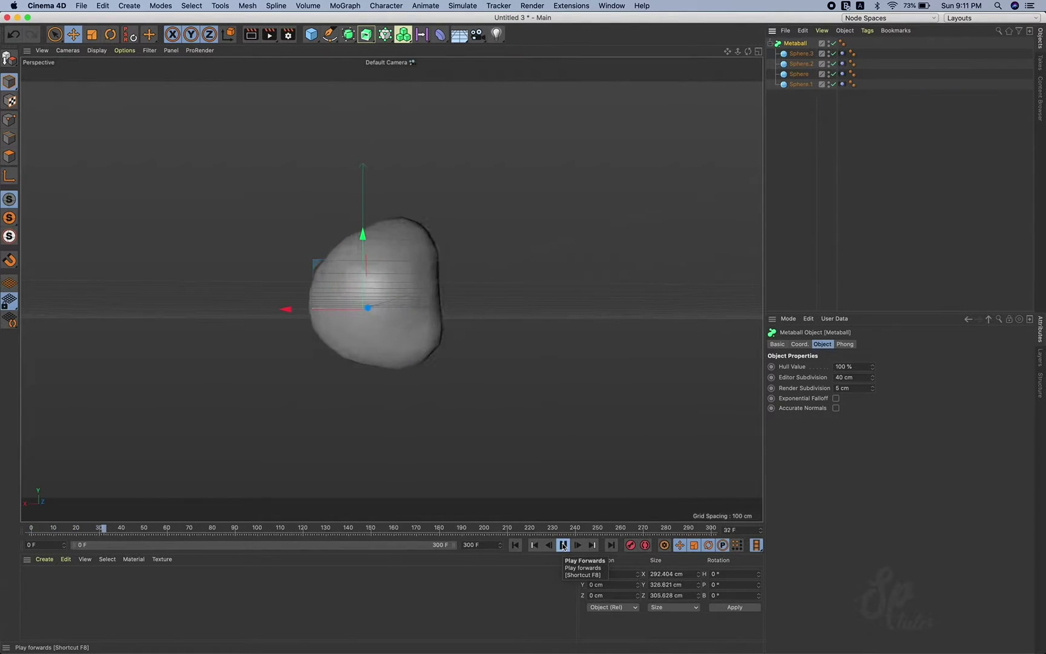
pyautogui.click(563, 545)
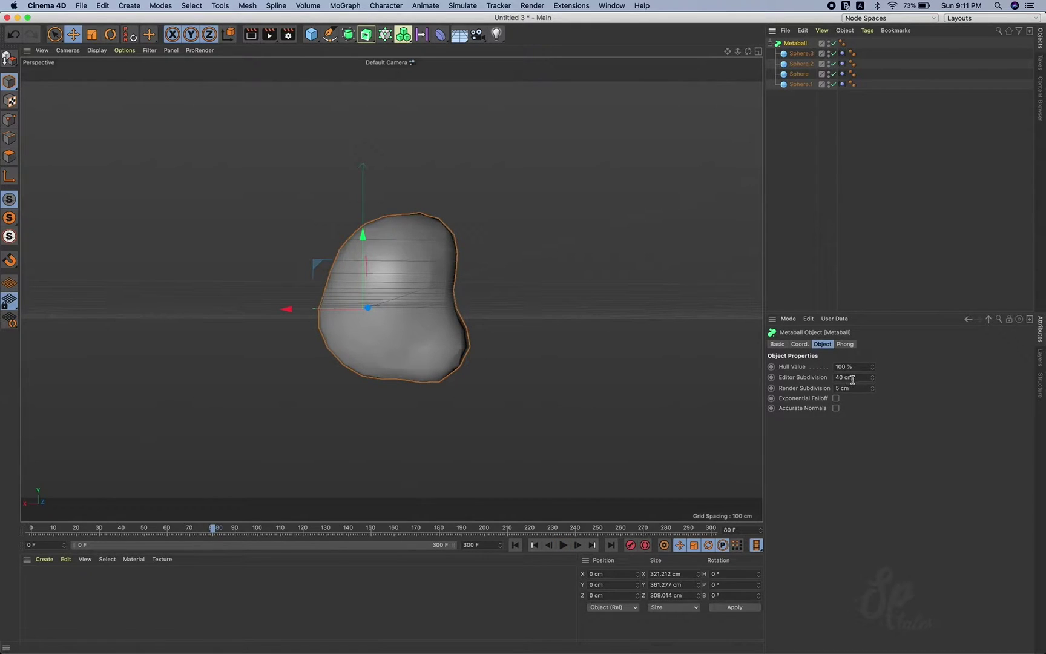
pyautogui.moveTo(874, 368); pyautogui.dragTo(872, 394)
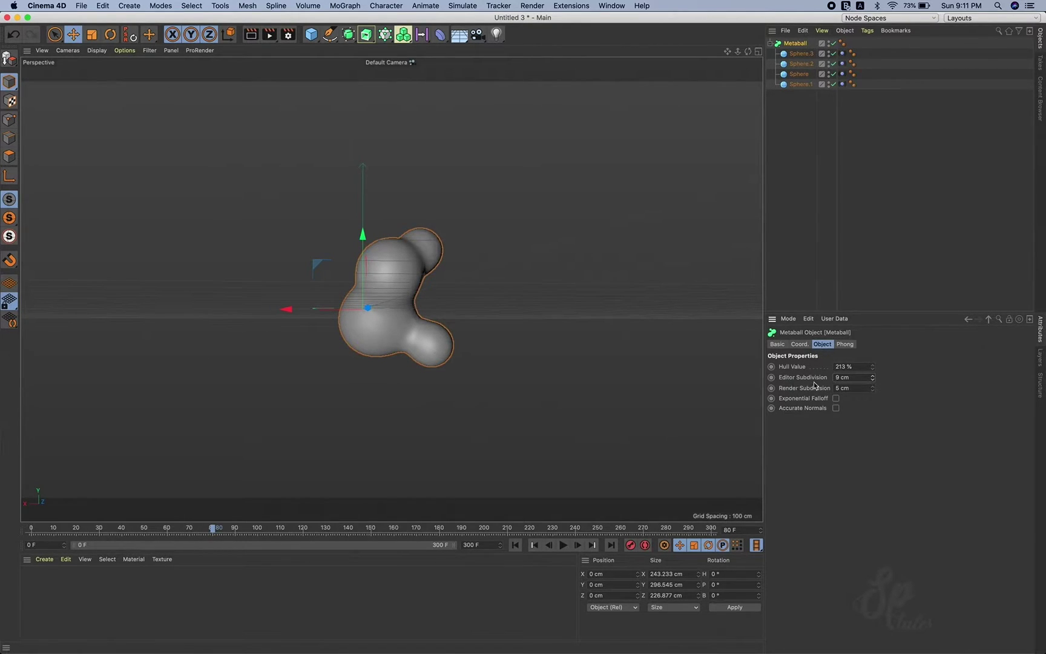
pyautogui.keyDown('alt'); pyautogui.moveTo(424, 269); pyautogui.dragTo(415, 285); pyautogui.keyUp('alt')
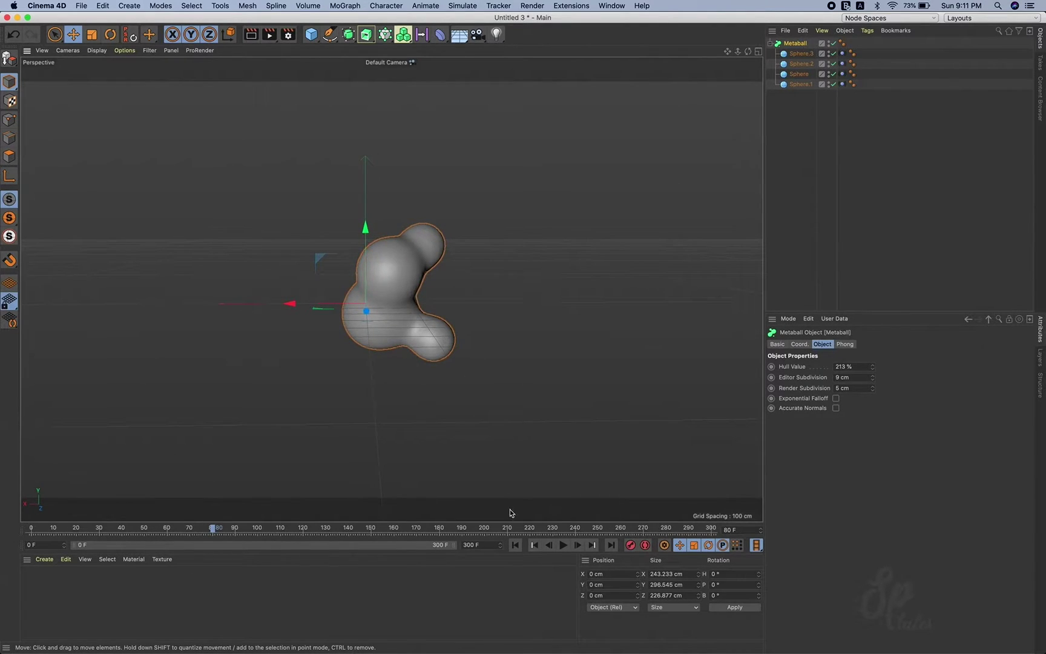
# Step: Replay the animation to watch the spheres fuse into one blob, then rewind
pyautogui.click(516, 545)
pyautogui.click(563, 545)
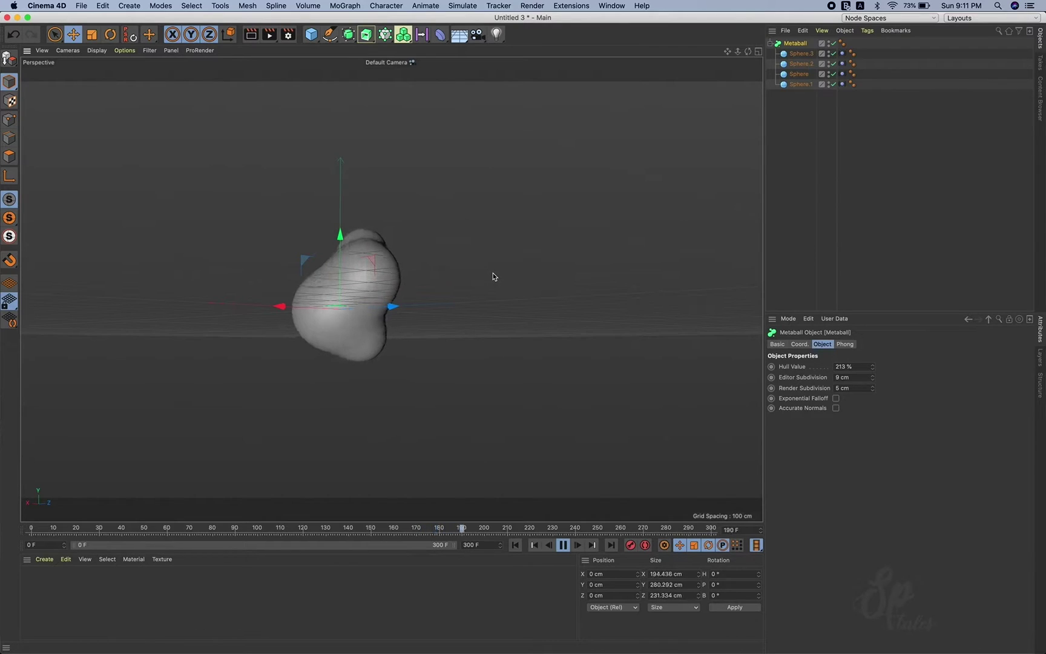
pyautogui.click(565, 545)
pyautogui.click(515, 545)
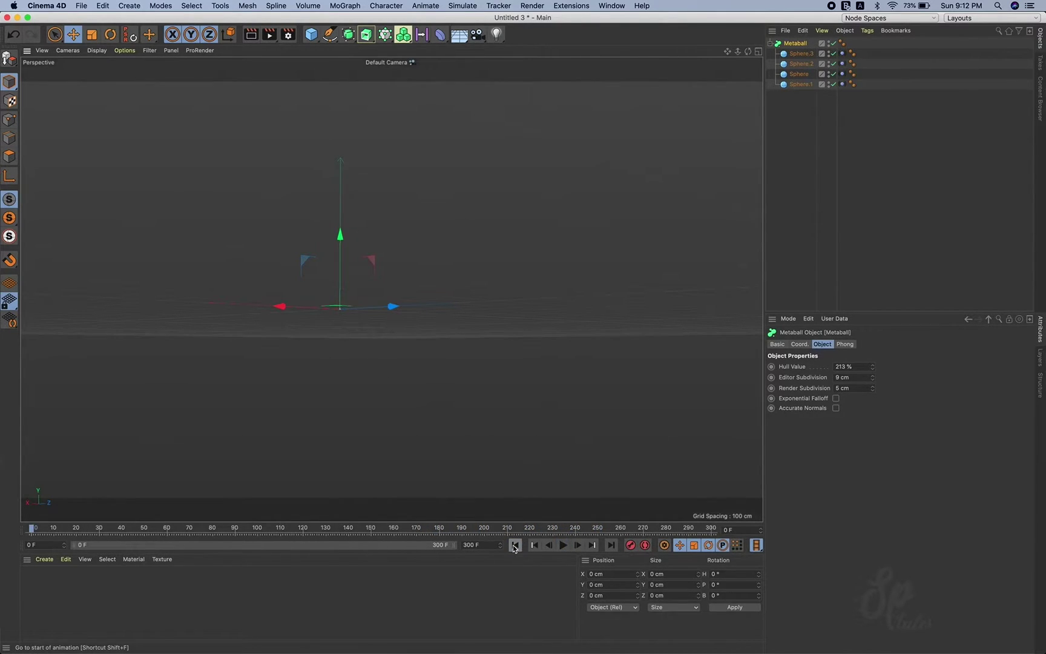
# Step: Add a torus (100 cm ring, 50 cm pipe) and offset it to X -28.293, Z 34.47 cm
pyautogui.click(311, 34)
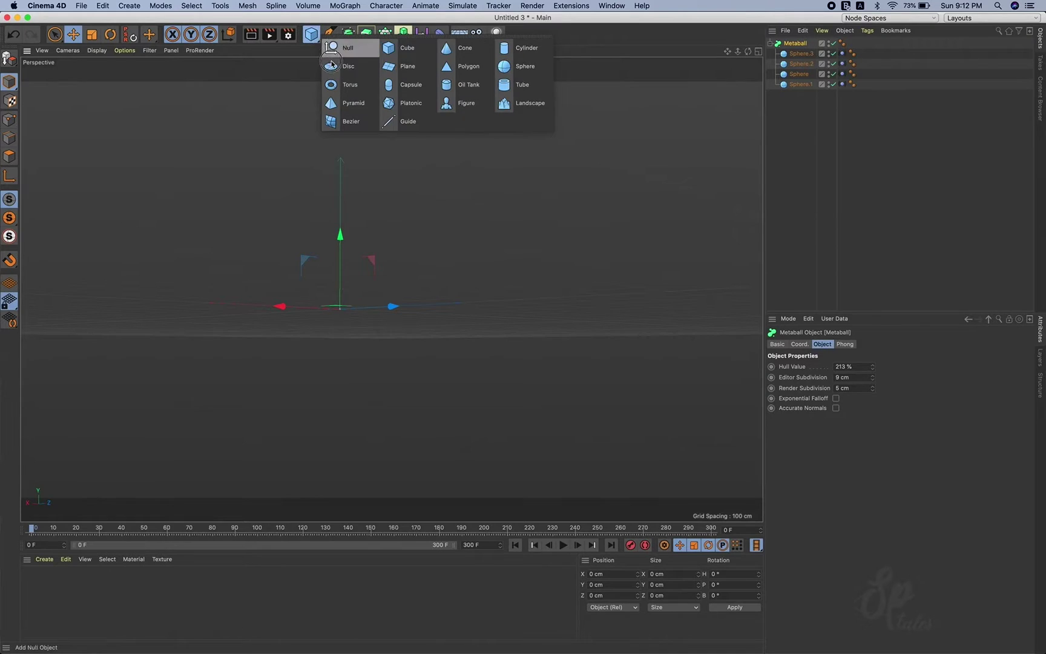
pyautogui.click(350, 91)
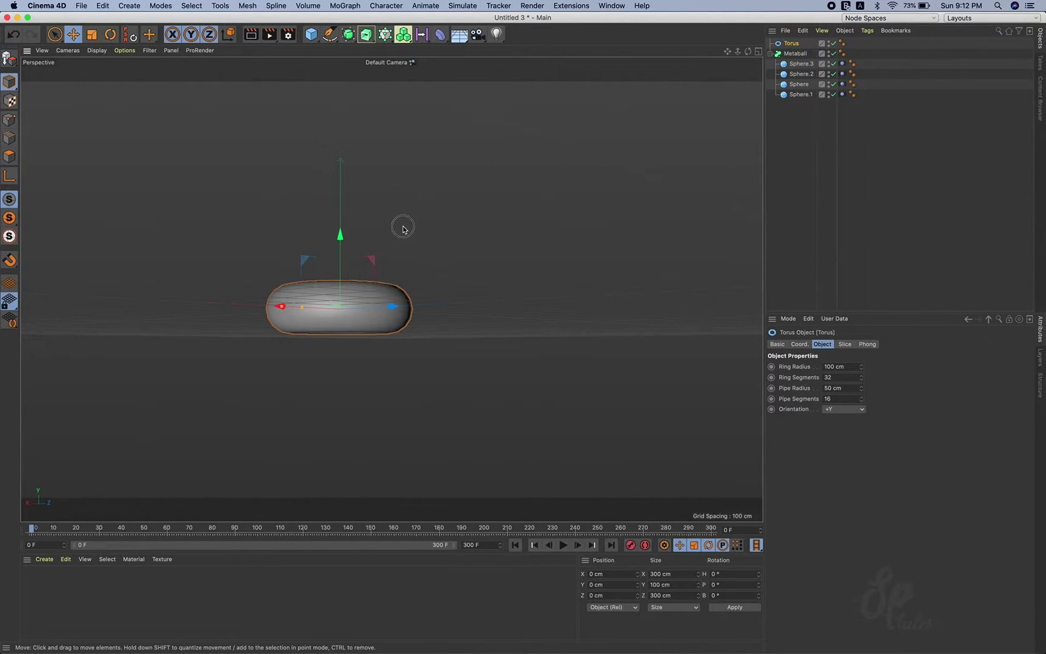
pyautogui.keyDown('alt'); pyautogui.moveTo(404, 229); pyautogui.dragTo(405, 313); pyautogui.keyUp('alt')
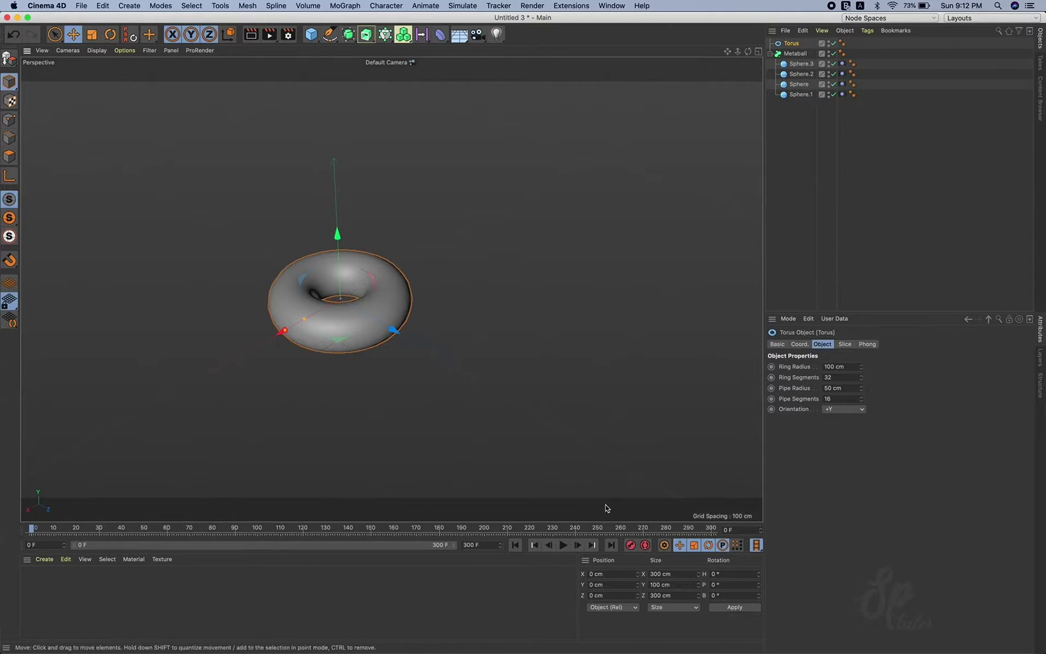
pyautogui.click(563, 545)
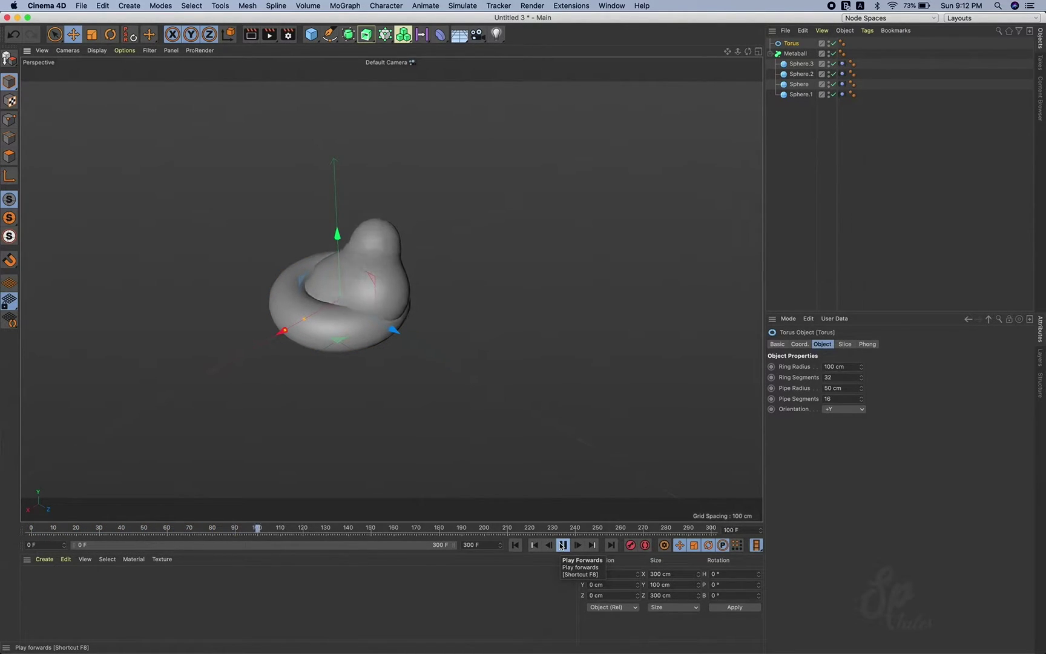
pyautogui.click(564, 545)
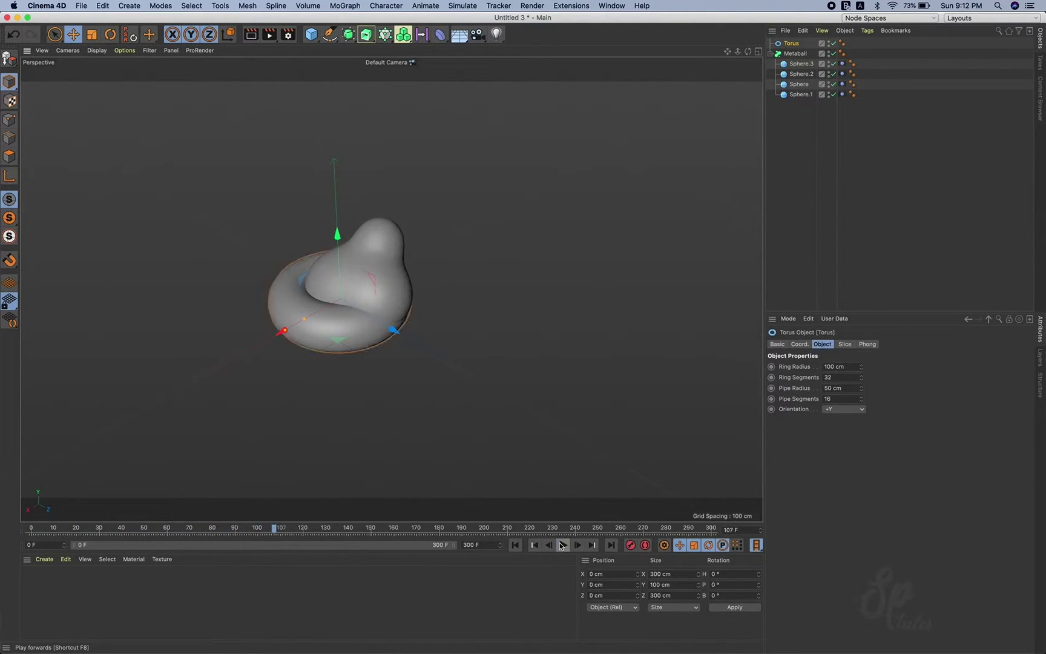
pyautogui.click(758, 52)
pyautogui.moveTo(596, 159); pyautogui.dragTo(585, 146)
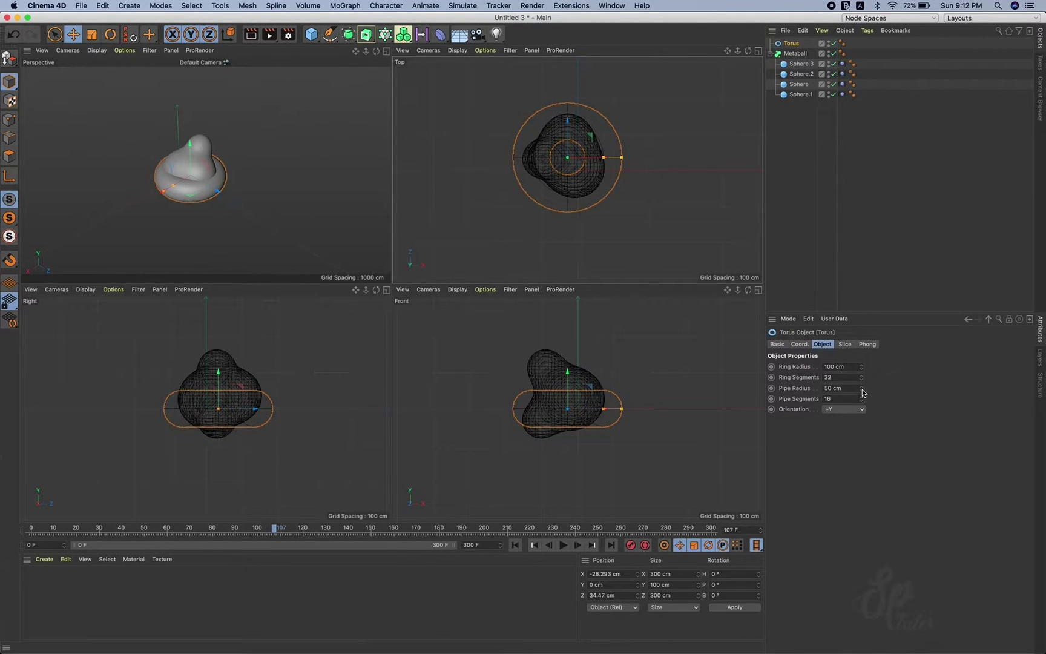
# Step: Thin the torus pipe to 5 cm, widen the ring radius to 132 cm, and raise it
pyautogui.moveTo(864, 393)
pyautogui.mouseDown()
pyautogui.moveTo(833, 394)
pyautogui.moveTo(863, 392)
pyautogui.mouseUp()
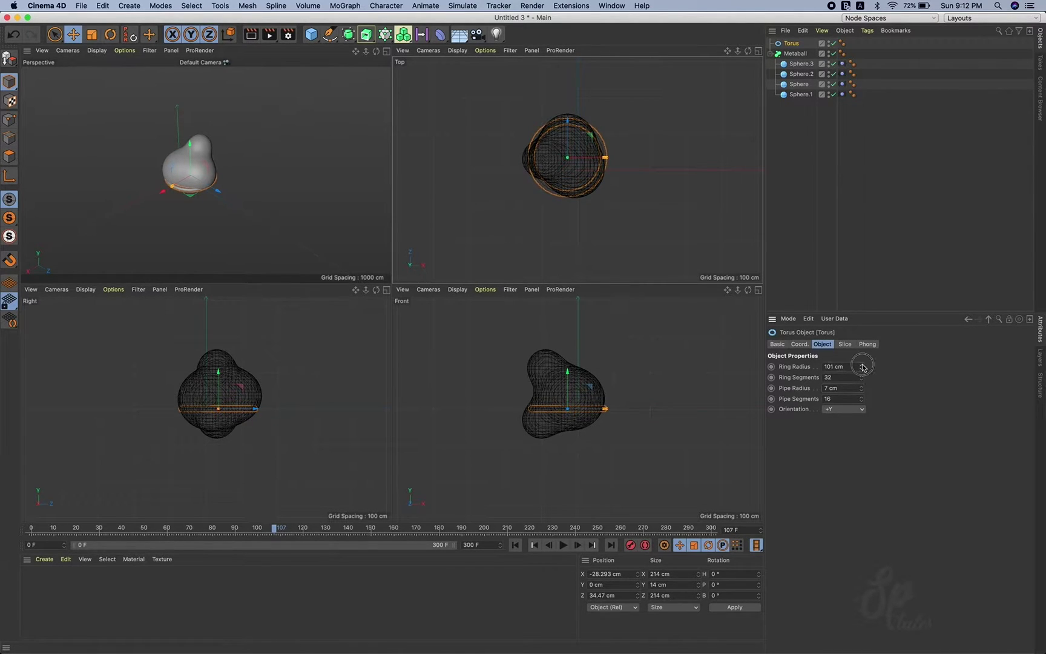
pyautogui.moveTo(864, 368); pyautogui.dragTo(862, 401)
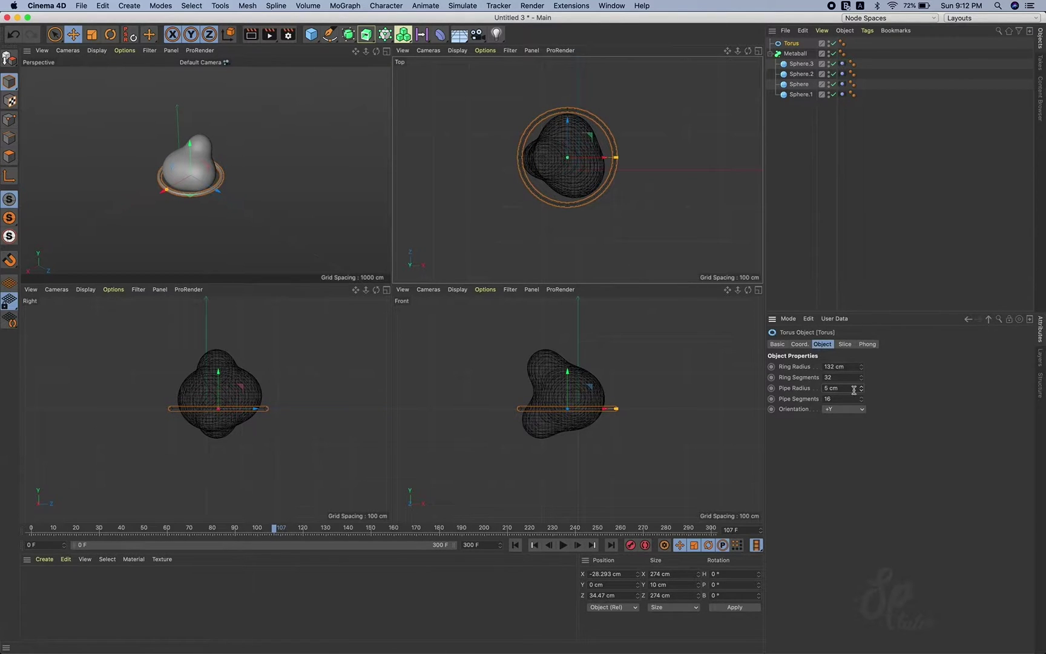
pyautogui.moveTo(220, 378); pyautogui.dragTo(218, 367)
# Step: In a maximised Perspective view, increase the torus ring segments to 85
pyautogui.click(388, 70)
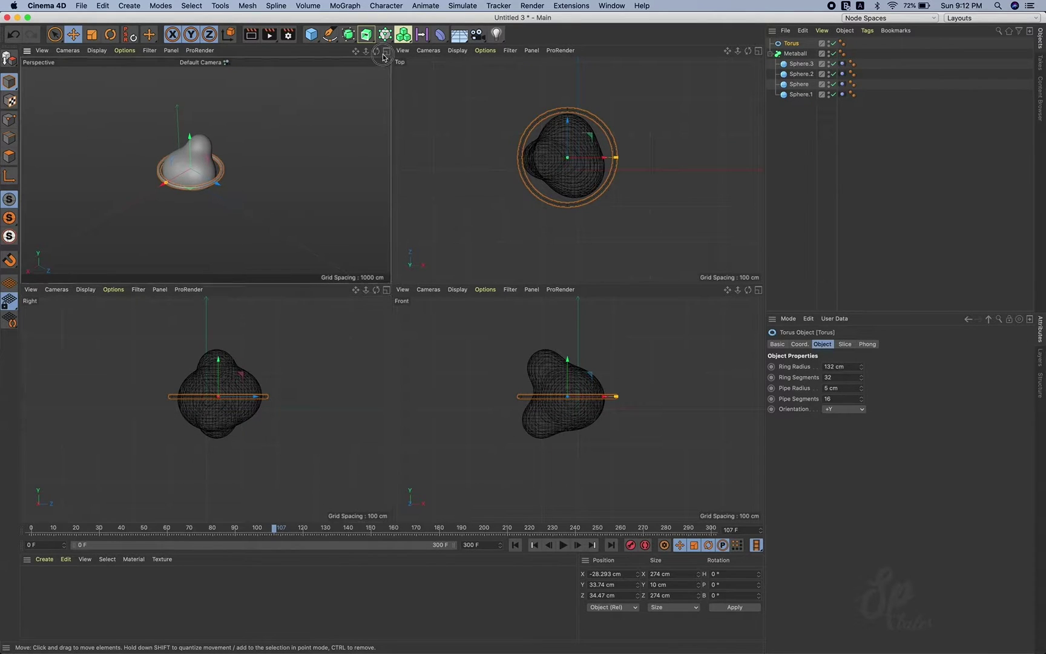
pyautogui.middleClick(387, 70)
pyautogui.moveTo(418, 242)
pyautogui.keyDown('alt'); pyautogui.mouseDown()
pyautogui.moveTo(441, 194)
pyautogui.moveTo(424, 242)
pyautogui.moveTo(405, 257)
pyautogui.mouseUp(); pyautogui.keyUp('alt')
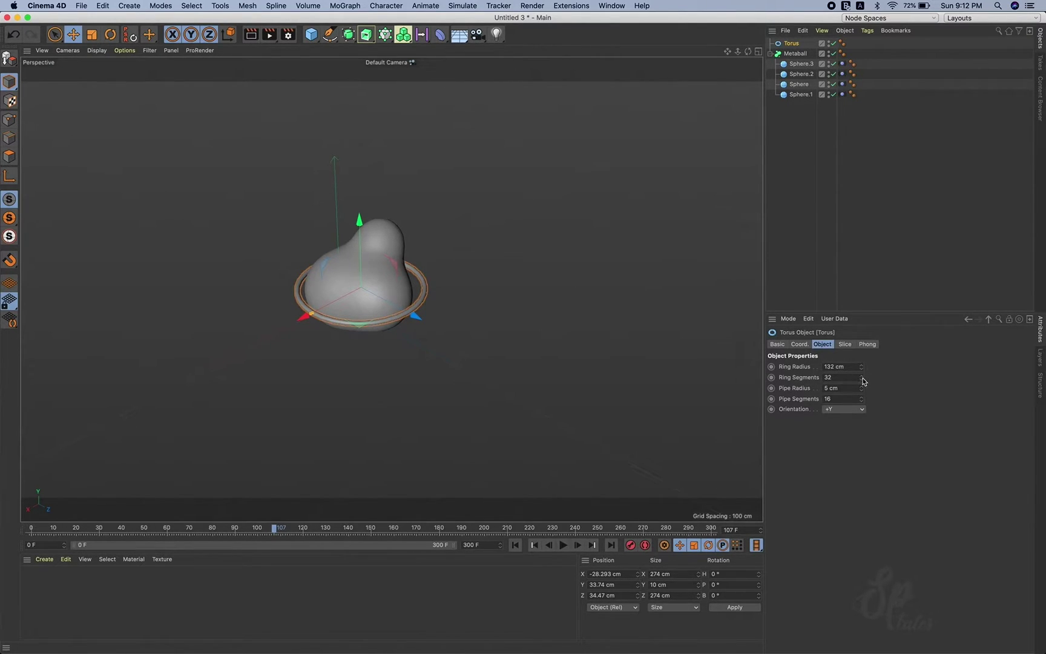
pyautogui.moveTo(864, 380); pyautogui.dragTo(864, 375)
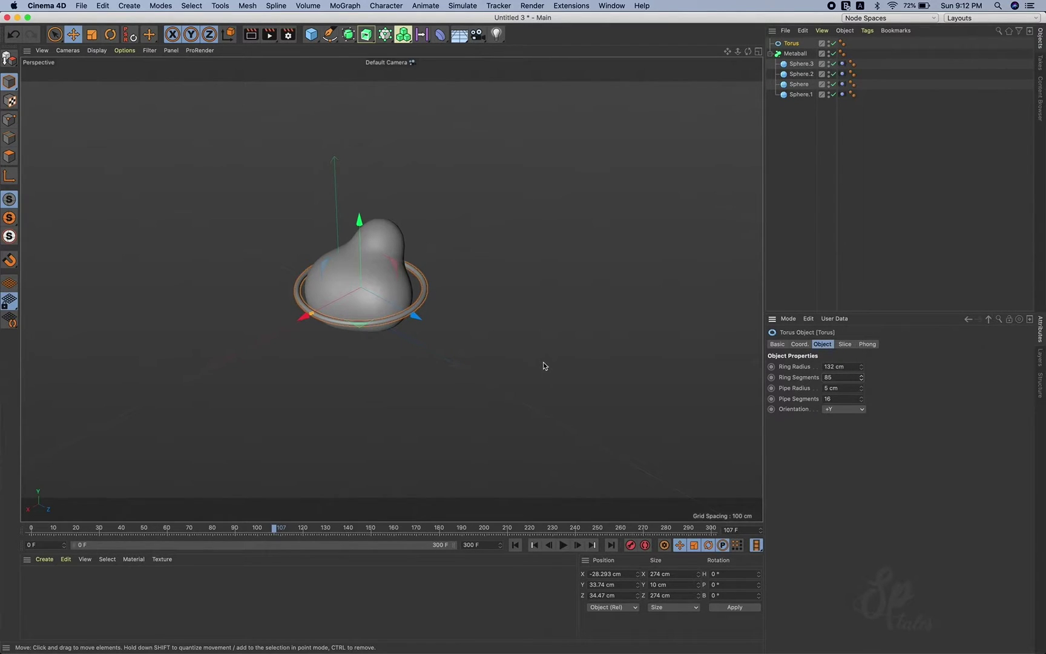
pyautogui.keyDown('alt'); pyautogui.moveTo(420, 341); pyautogui.dragTo(418, 301); pyautogui.keyUp('alt')
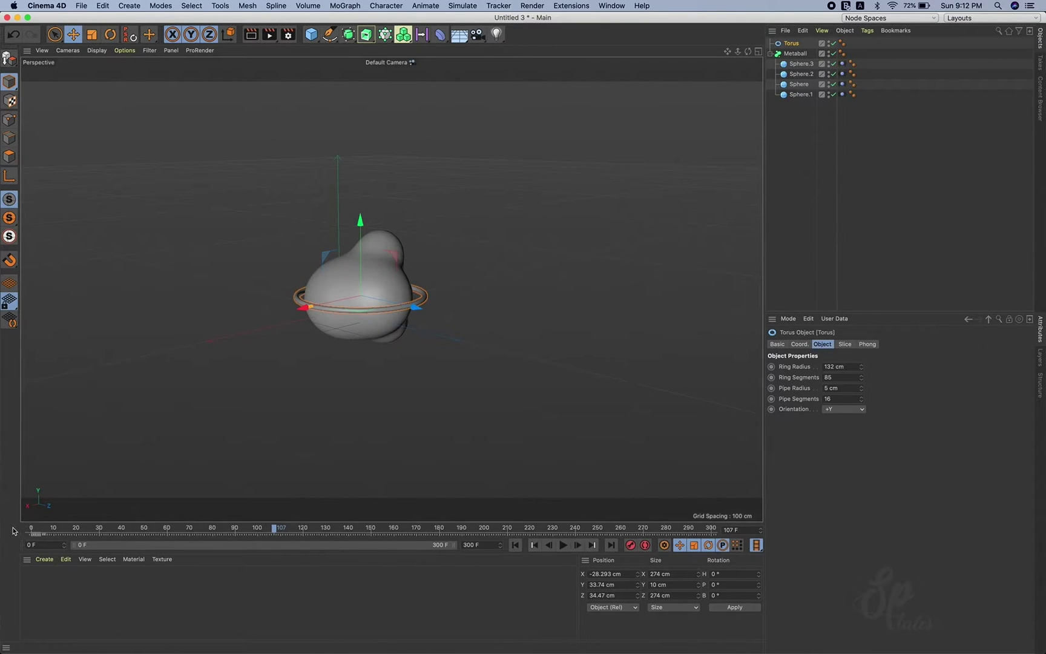
# Step: At frame 0, keyframe the torus heading and pitch rotation
pyautogui.click(33, 531)
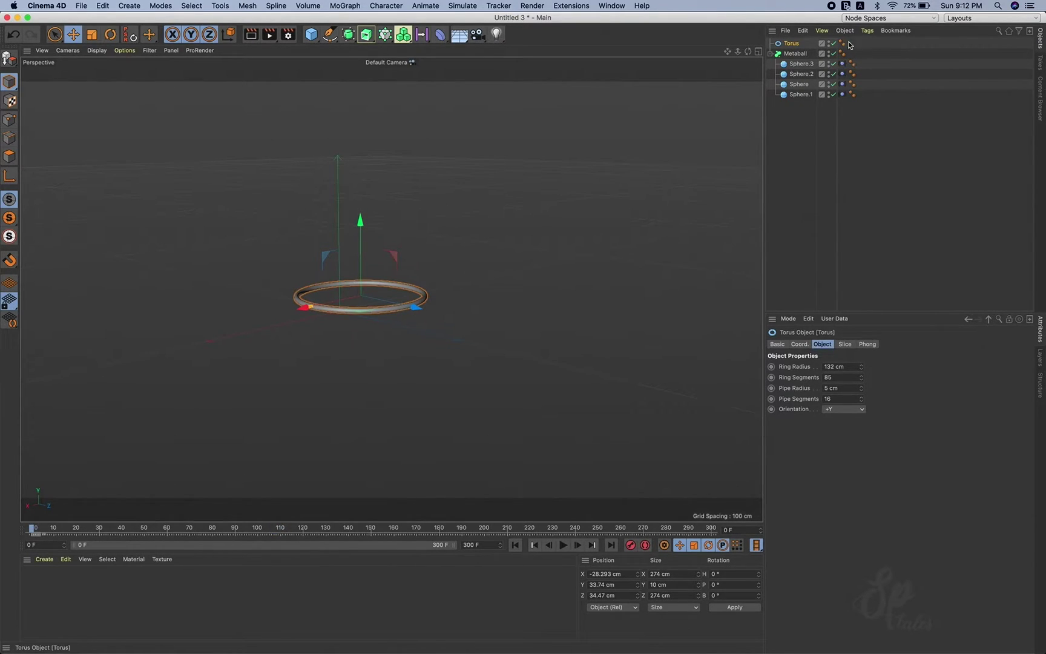
pyautogui.click(800, 345)
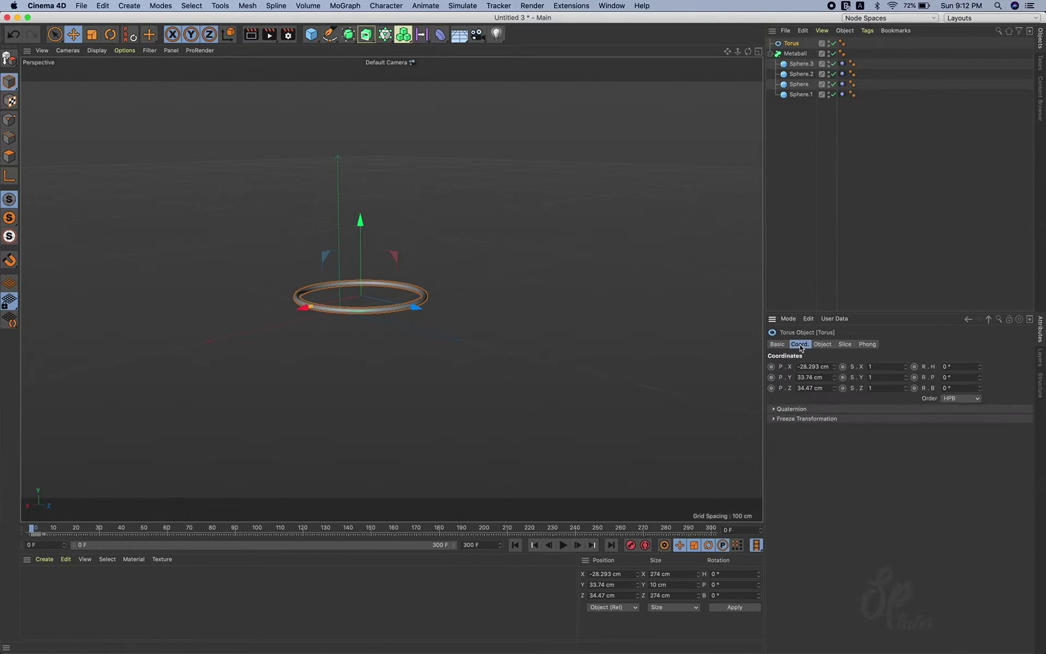
pyautogui.click(914, 367)
pyautogui.click(914, 378)
# Step: At frame 300, set heading 360° and pitch 720° and keyframe both
pyautogui.click(711, 531)
pyautogui.click(962, 366)
pyautogui.write('360')
pyautogui.click(966, 377)
pyautogui.write('720')
pyautogui.click(914, 378)
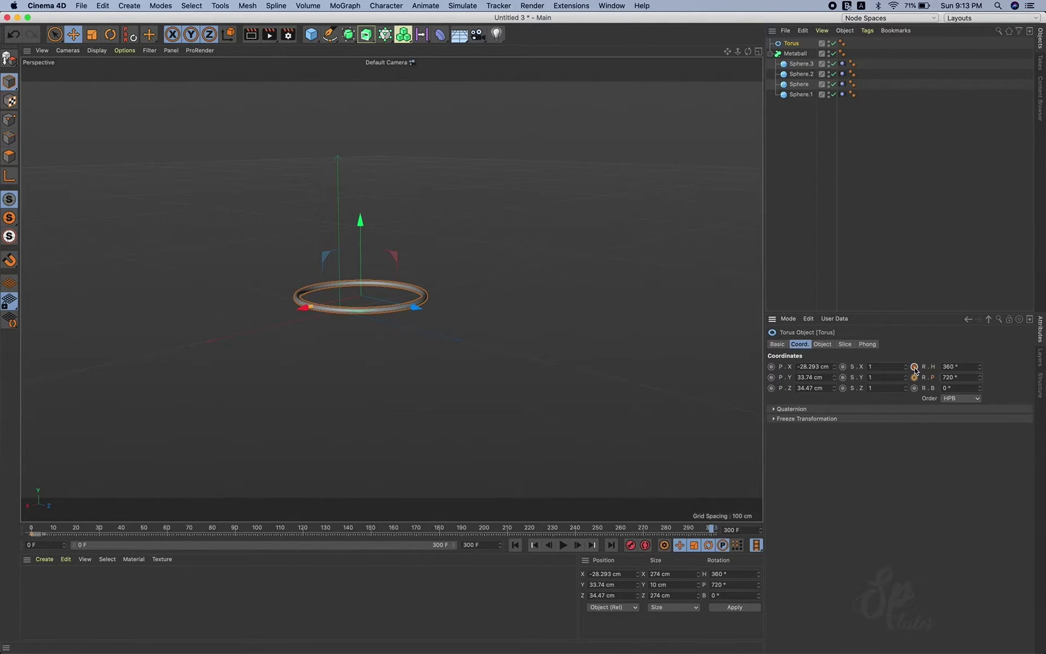
pyautogui.click(914, 367)
# Step: Play back the spinning ring animation, then stop and reselect the torus
pyautogui.click(568, 551)
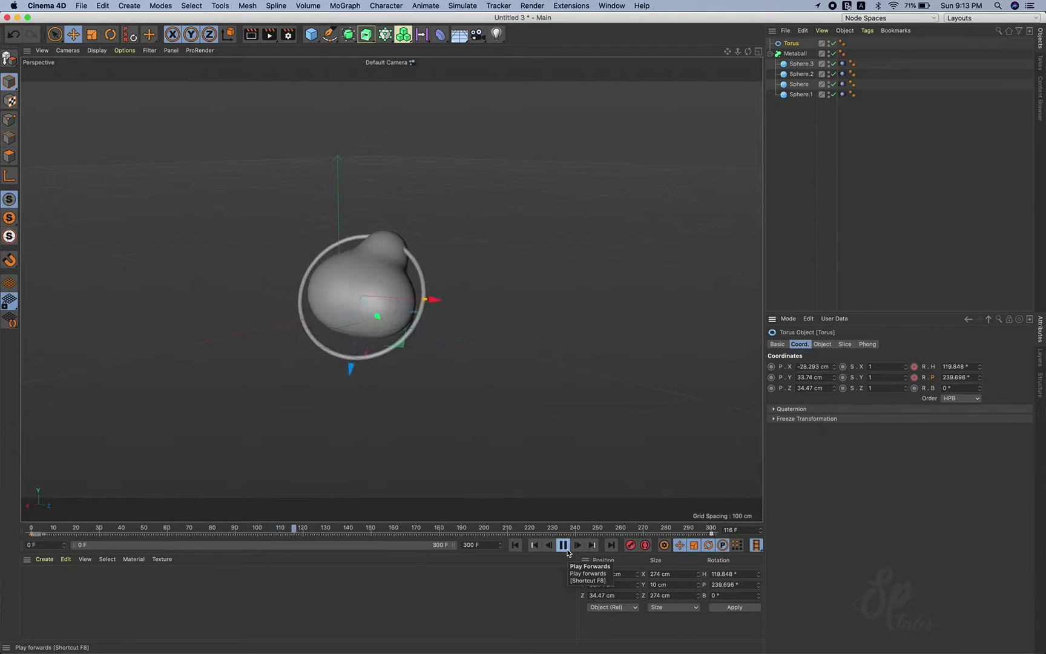
pyautogui.click(790, 242)
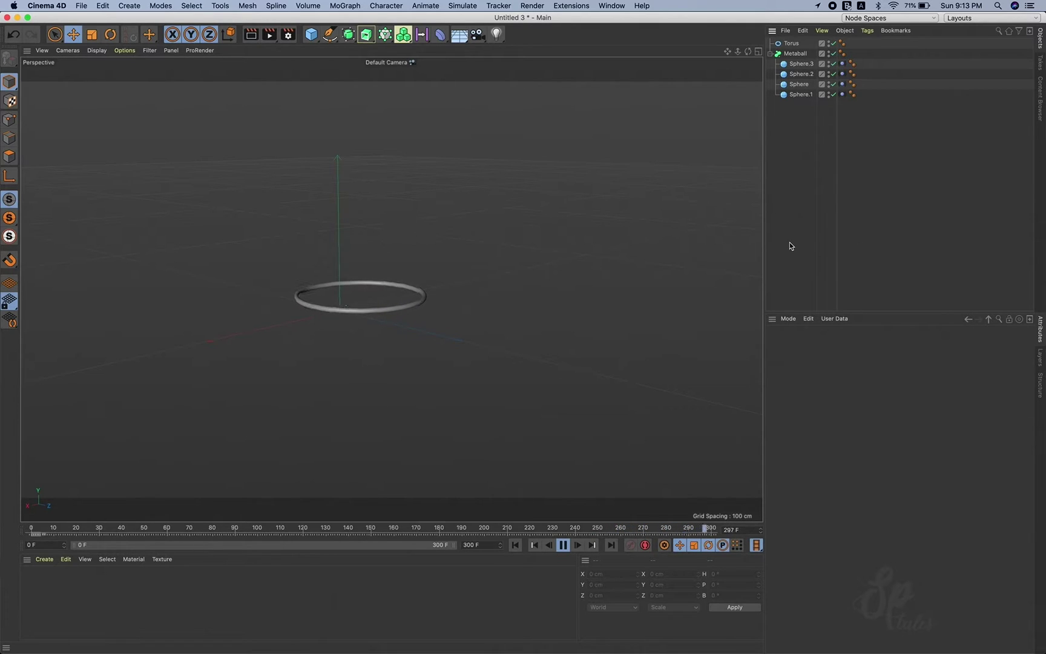
pyautogui.press('F8')
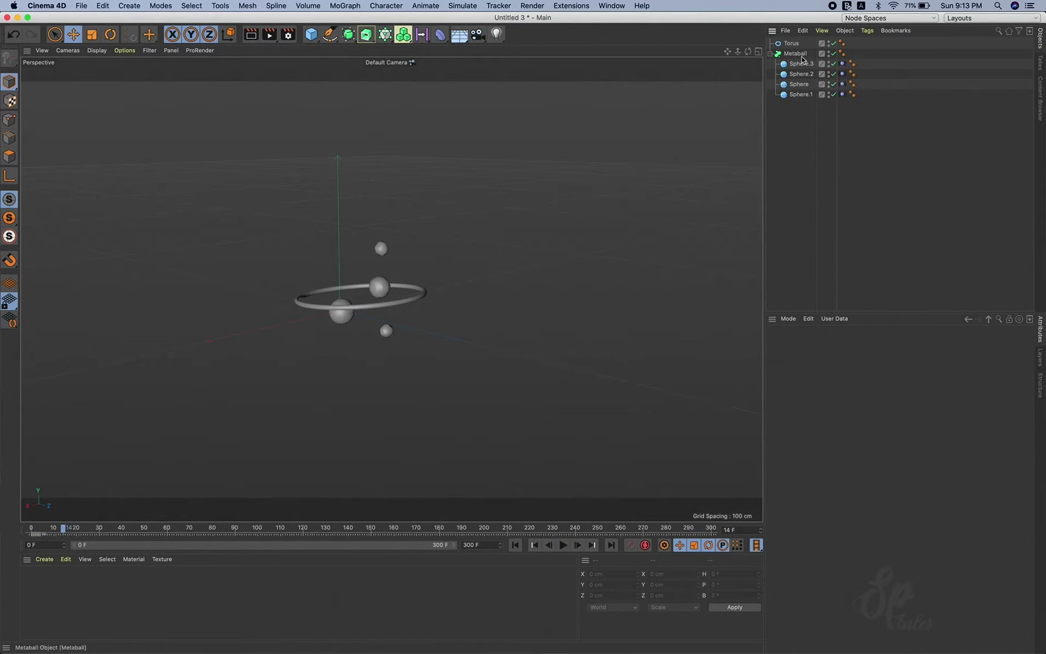
pyautogui.click(792, 43)
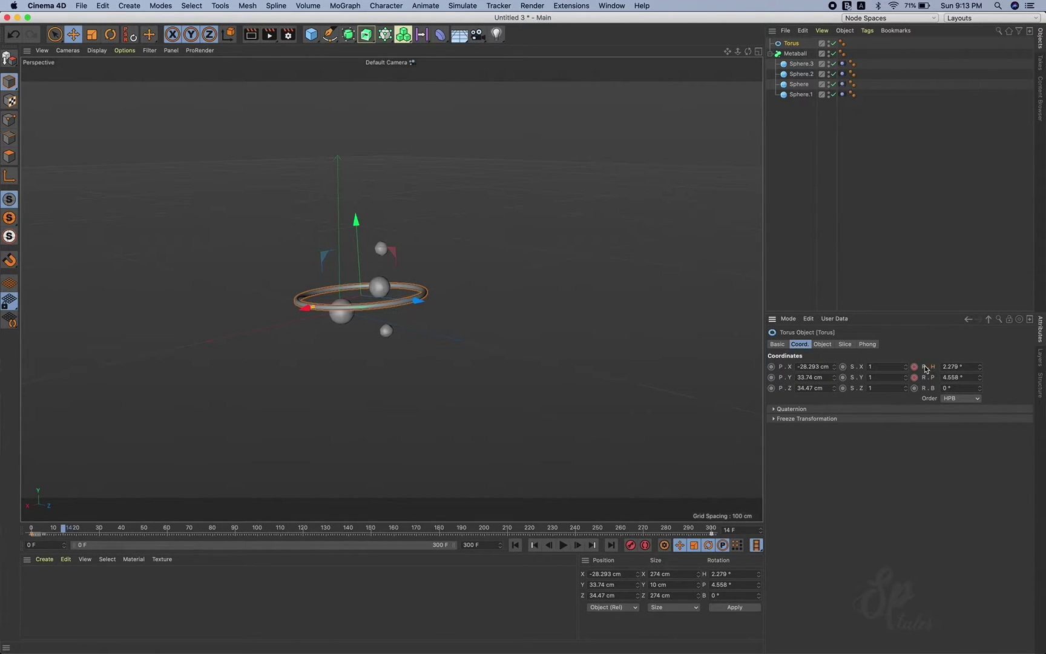
# Step: Open the F-Curve editor showing the torus rotation curves
pyautogui.rightClick(932, 375)
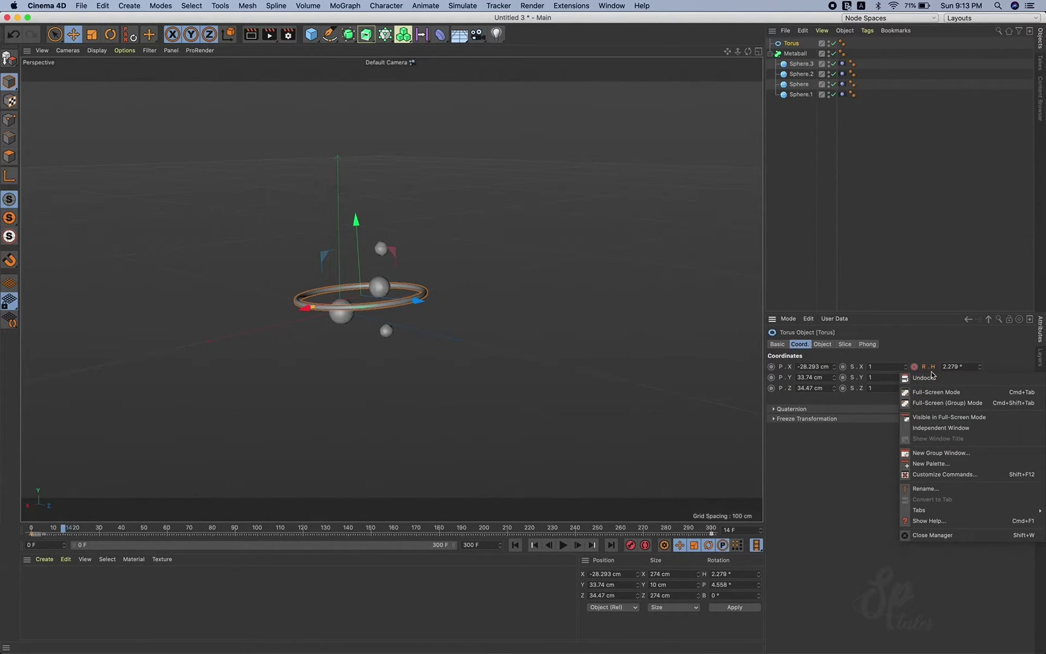
pyautogui.click(869, 461)
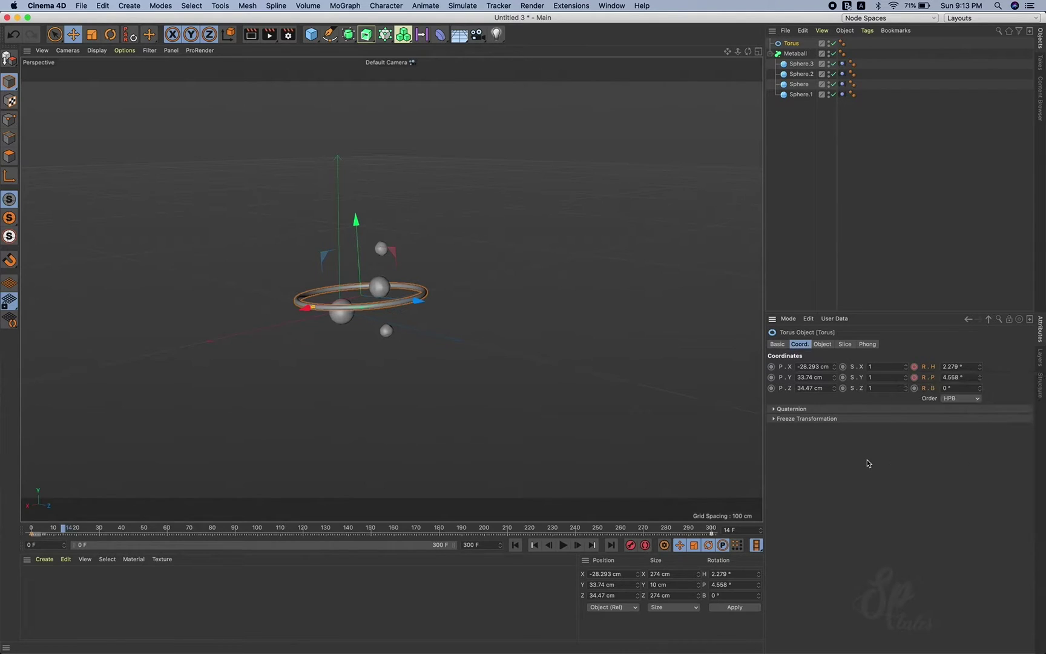
pyautogui.rightClick(933, 370)
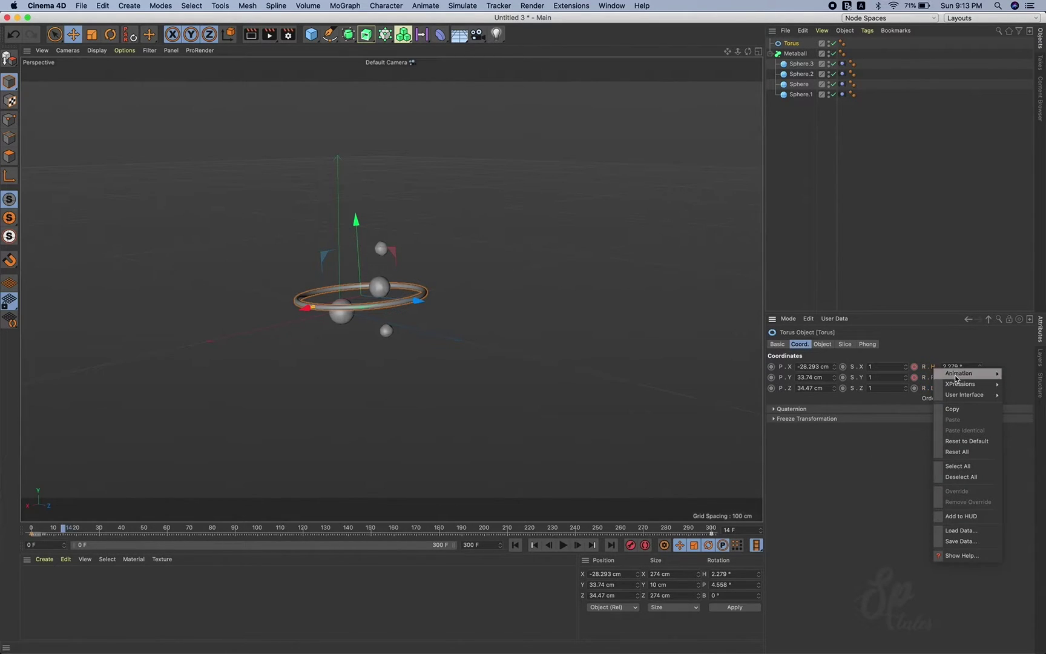
pyautogui.moveTo(957, 379)
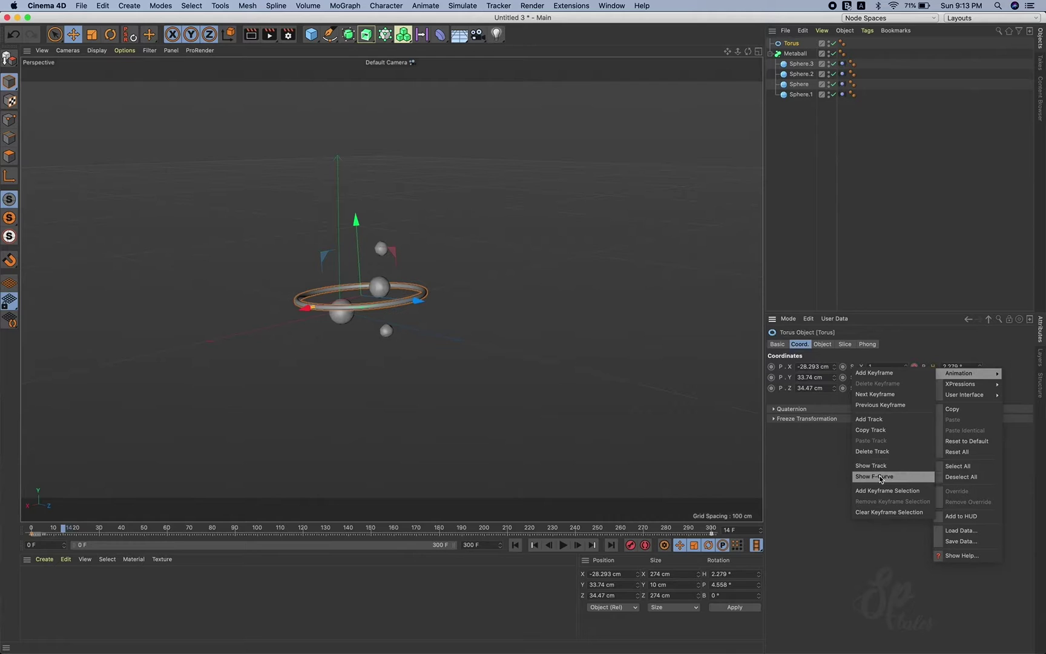
pyautogui.click(878, 477)
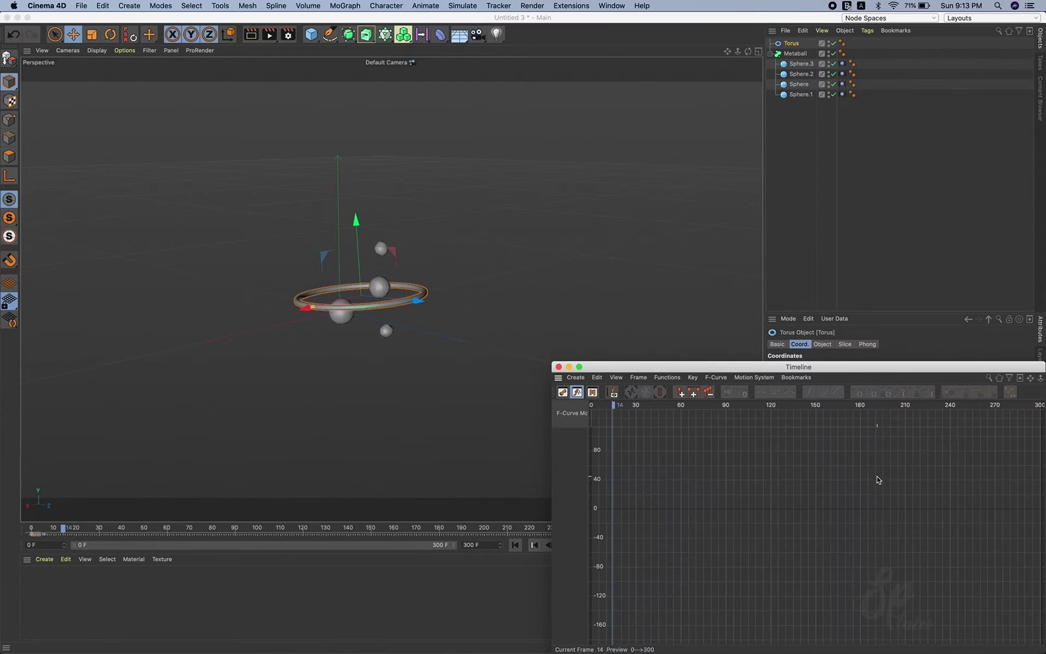
pyautogui.moveTo(851, 375); pyautogui.dragTo(462, 237)
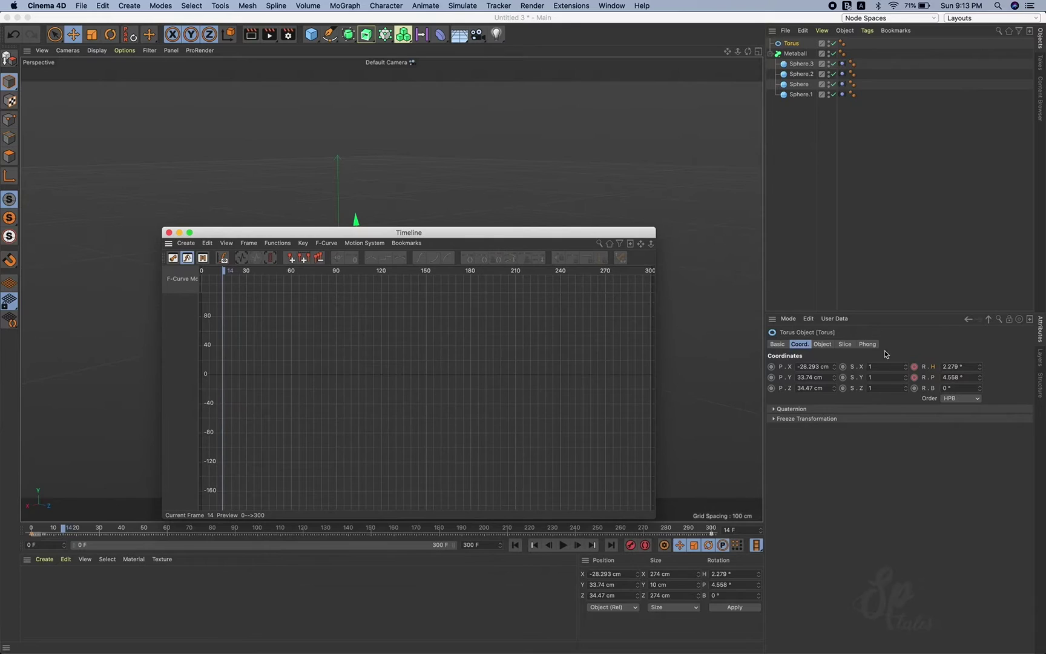
pyautogui.click(936, 372)
pyautogui.rightClick(935, 369)
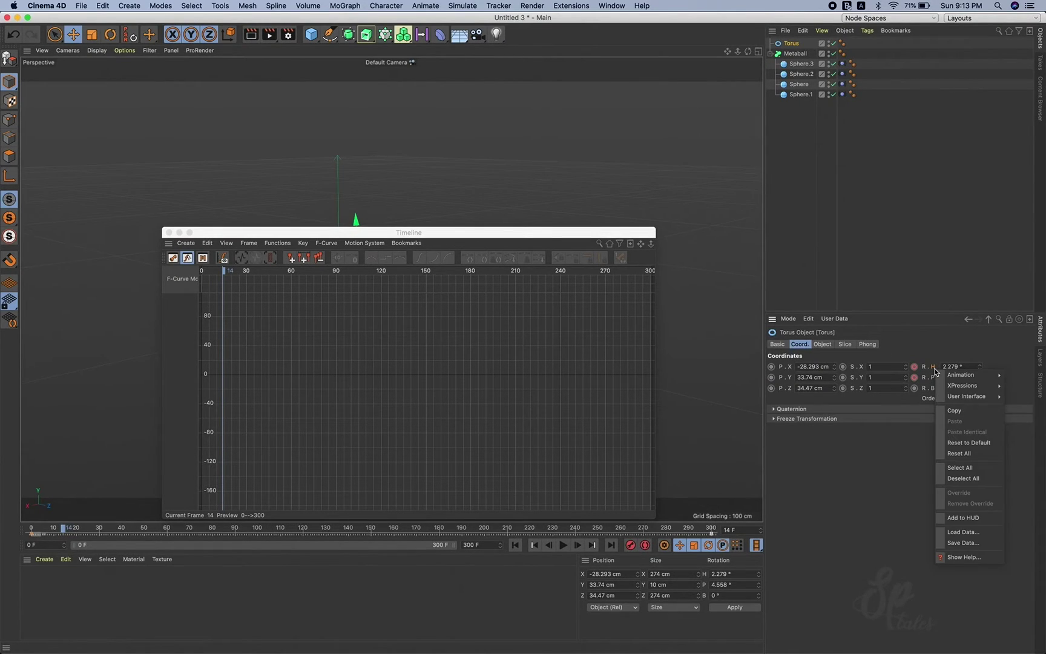
pyautogui.moveTo(950, 376)
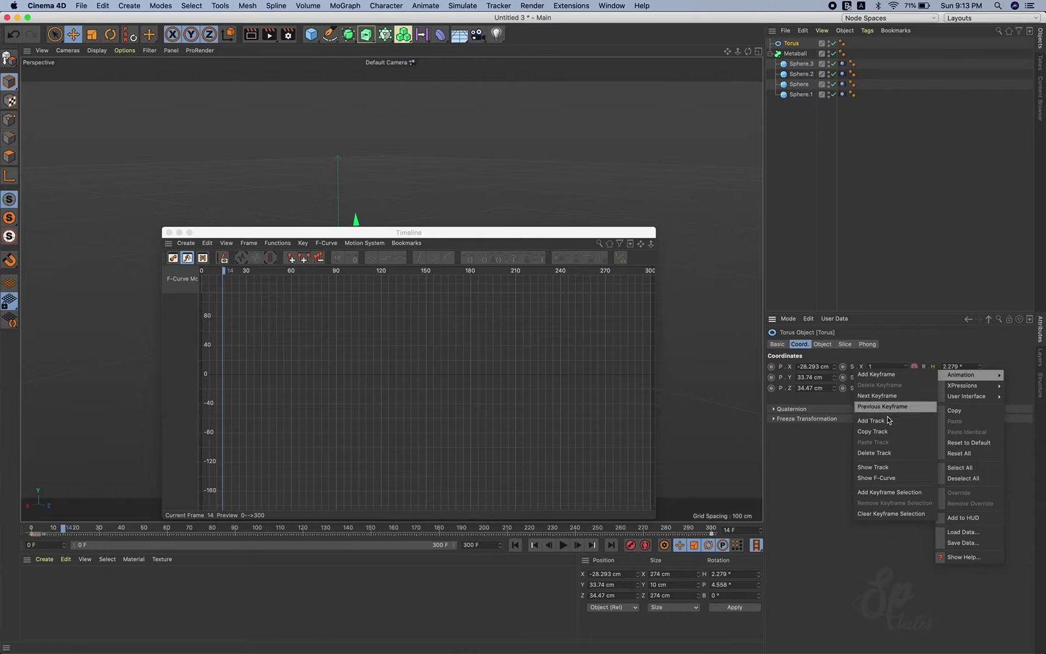
pyautogui.click(884, 478)
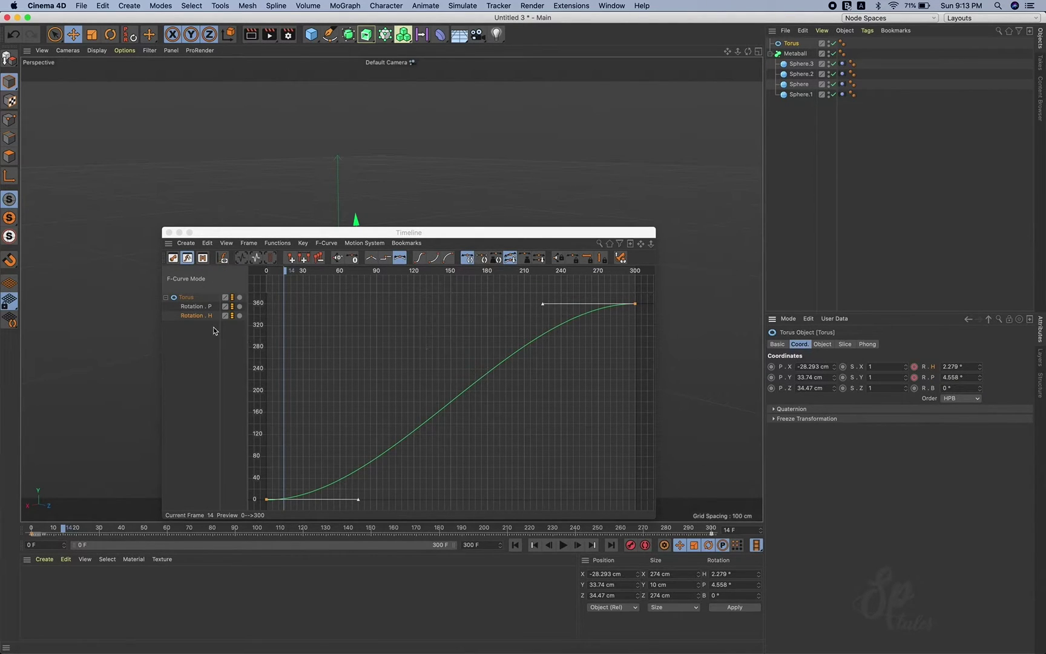
# Step: Set the Rotation.P and Rotation.H curves to linear interpolation
pyautogui.click(195, 306)
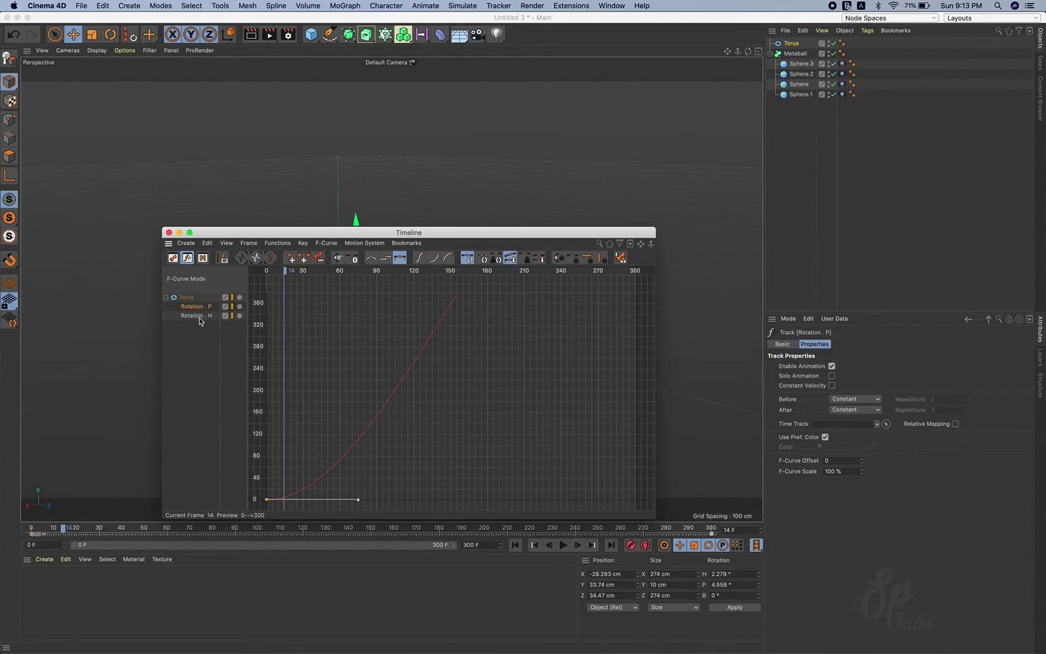
pyautogui.keyDown('shift'); pyautogui.click(199, 317); pyautogui.keyUp('shift')
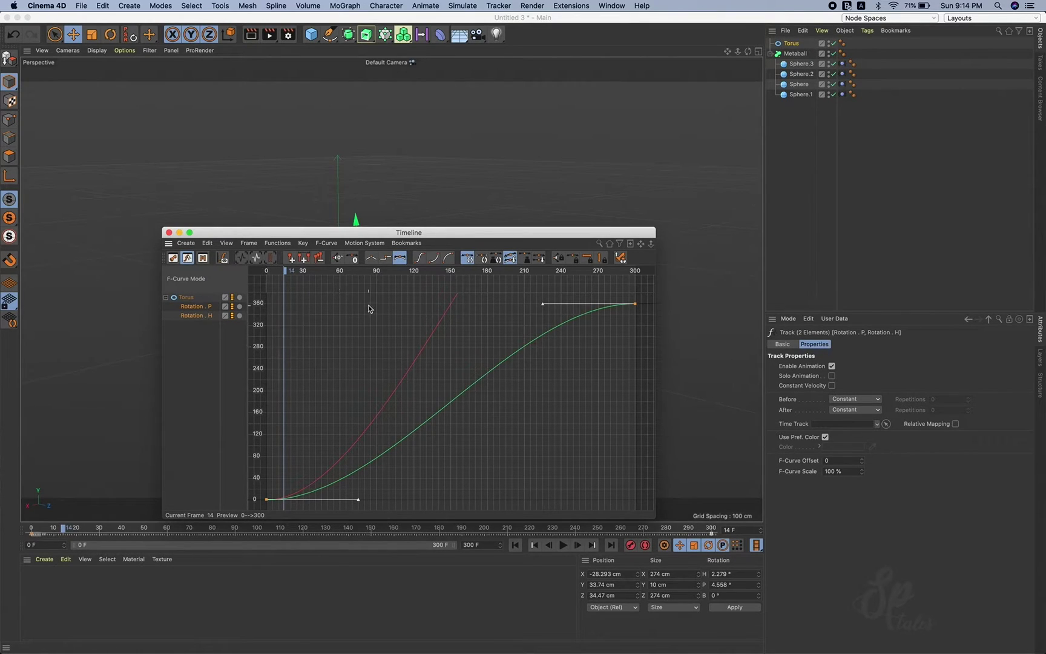
pyautogui.click(372, 259)
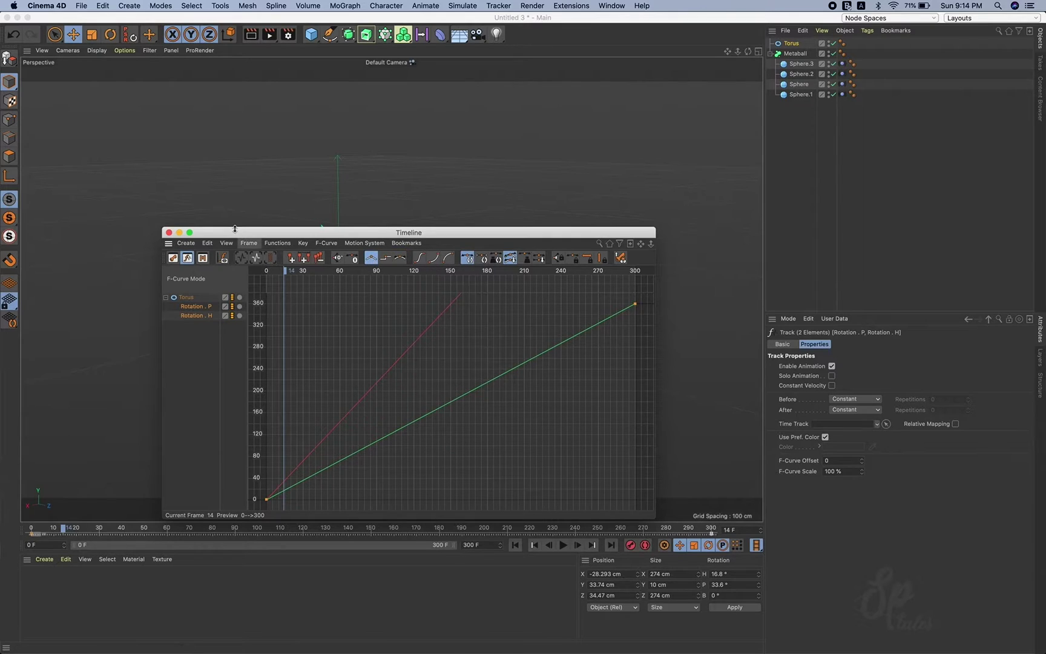
# Step: Close the curve editor and play from frame 0 to check the constant spin
pyautogui.click(169, 234)
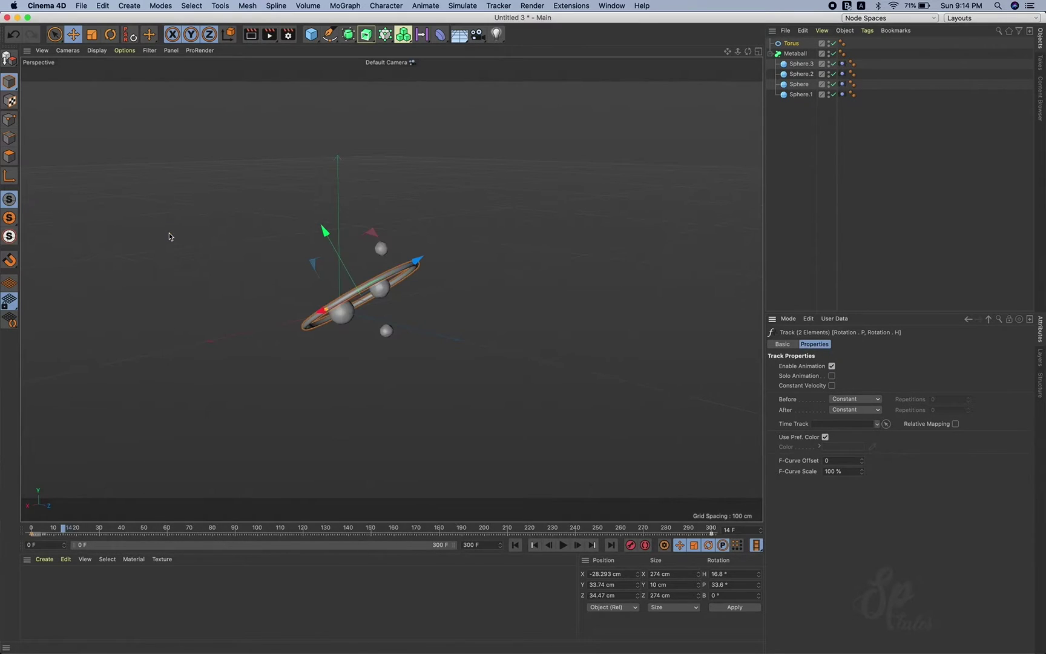
pyautogui.click(515, 545)
pyautogui.click(563, 545)
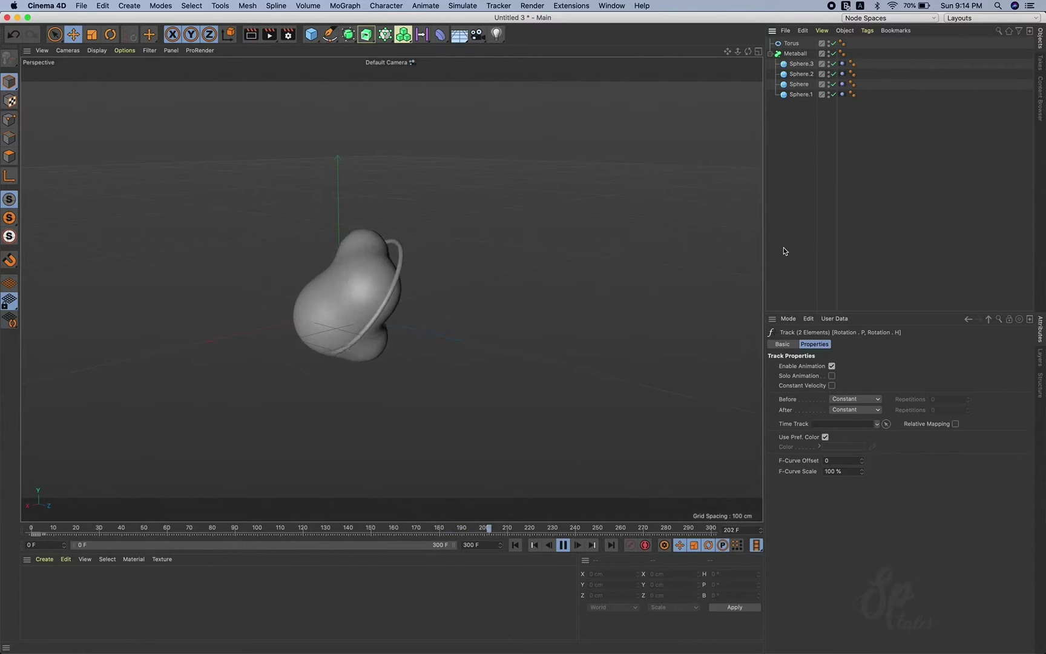
# Step: Create a new material, Mat, and enable its Transparency channel
pyautogui.click(566, 546)
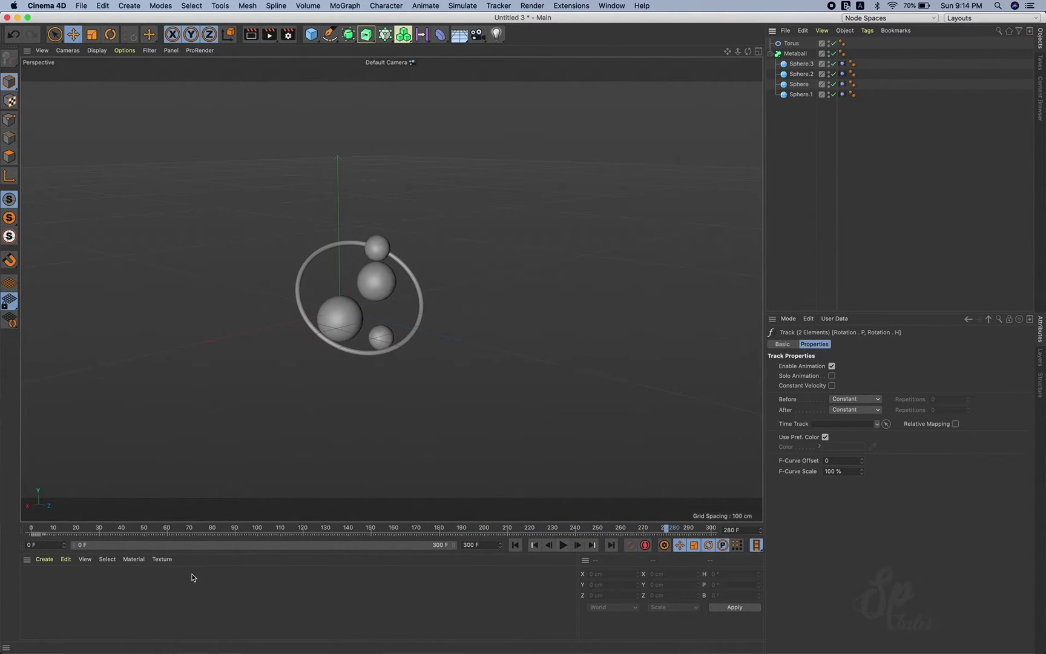
pyautogui.doubleClick(179, 588)
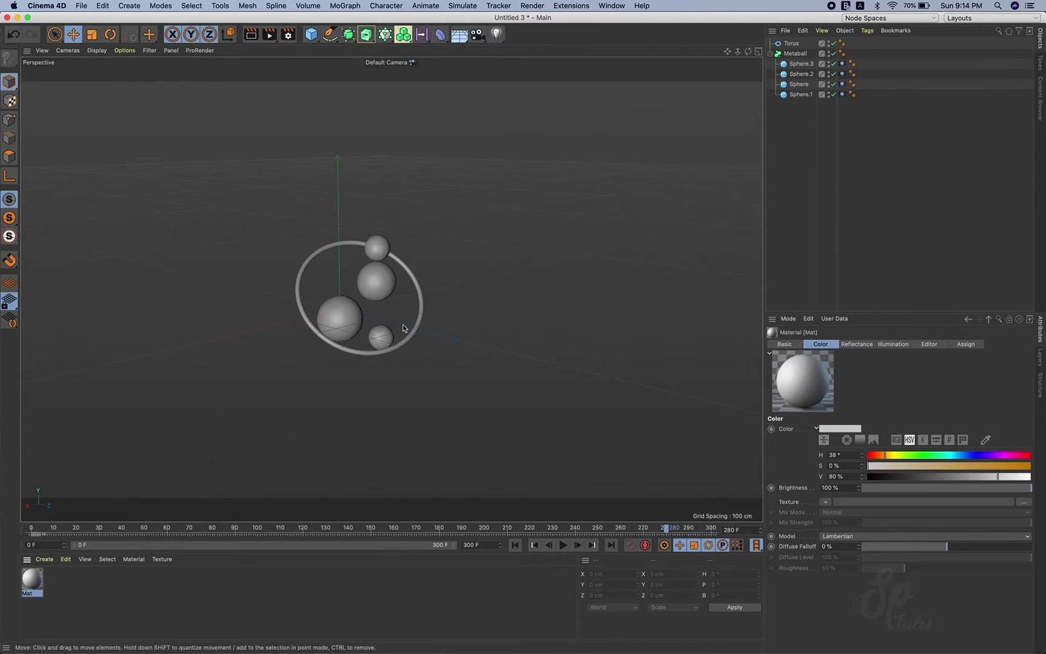
pyautogui.doubleClick(32, 580)
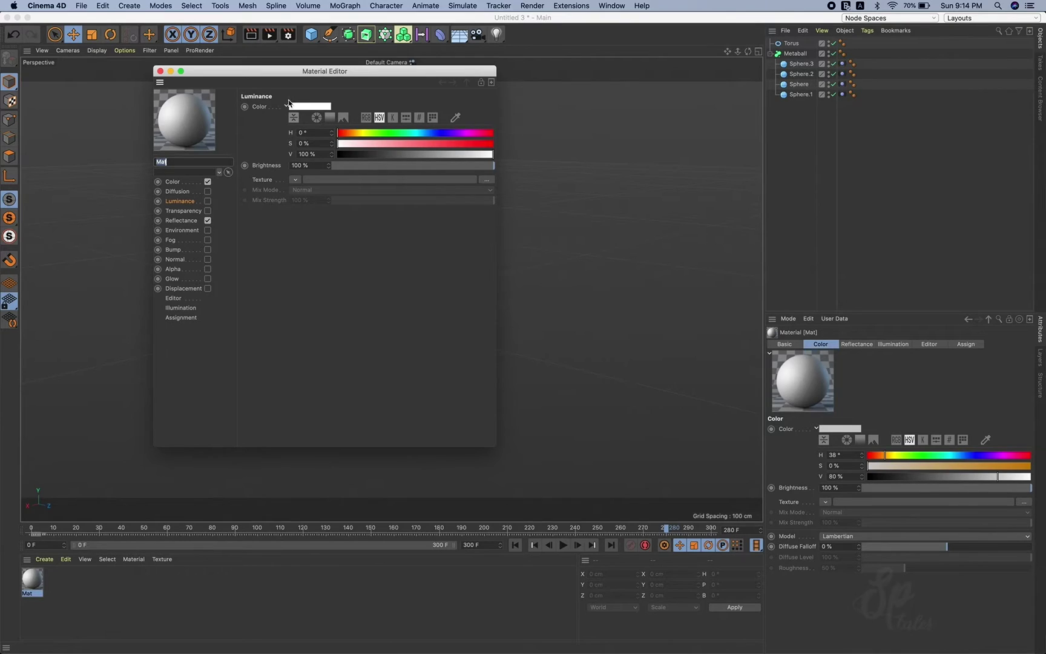
pyautogui.moveTo(298, 74); pyautogui.dragTo(492, 177)
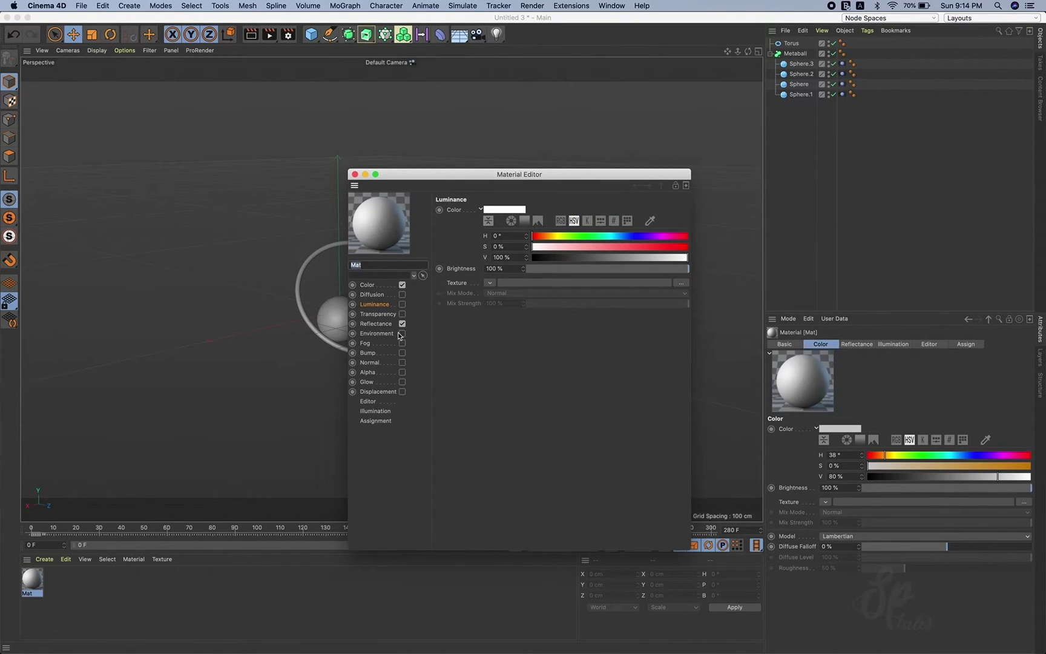
pyautogui.click(378, 314)
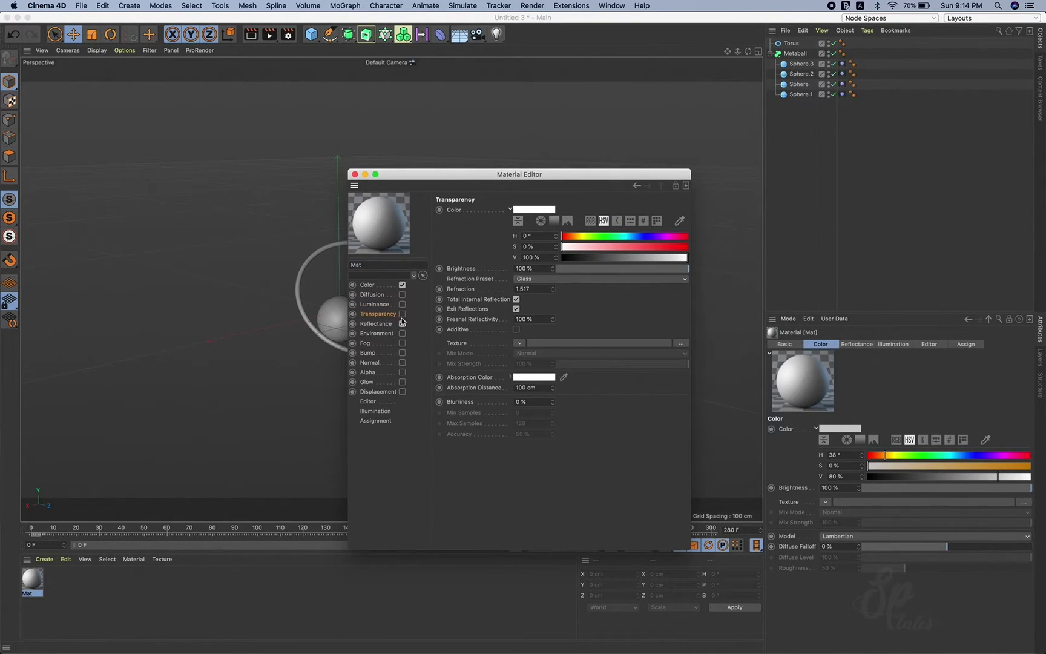
pyautogui.click(402, 315)
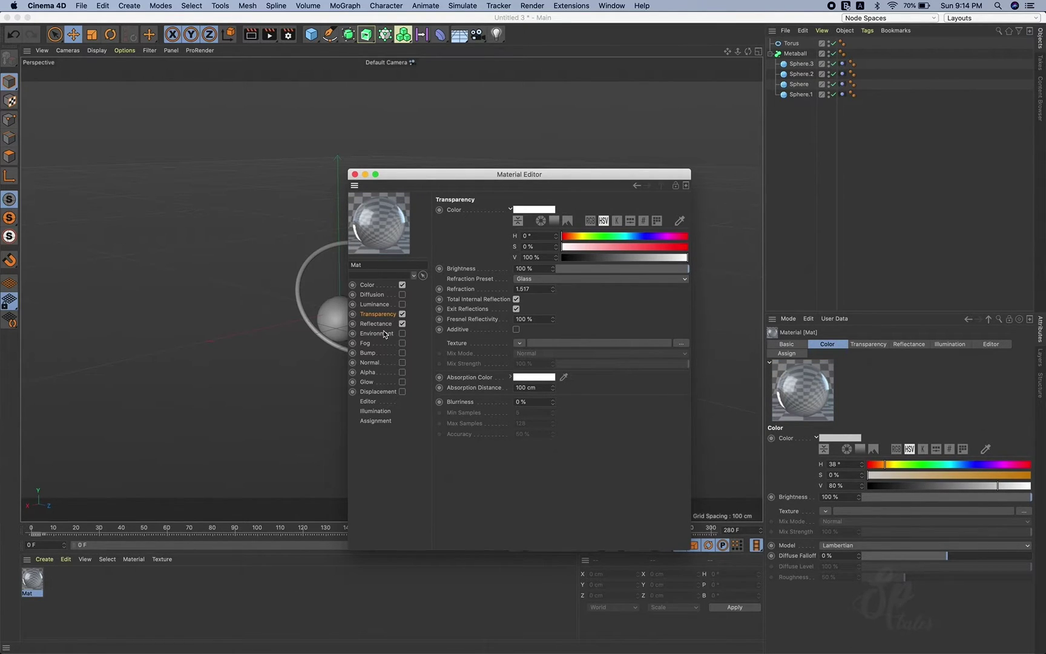
# Step: Replace the Default Specular with a Beckmann layer using Dielectric Glass Fresnel and 0% roughness
pyautogui.click(376, 323)
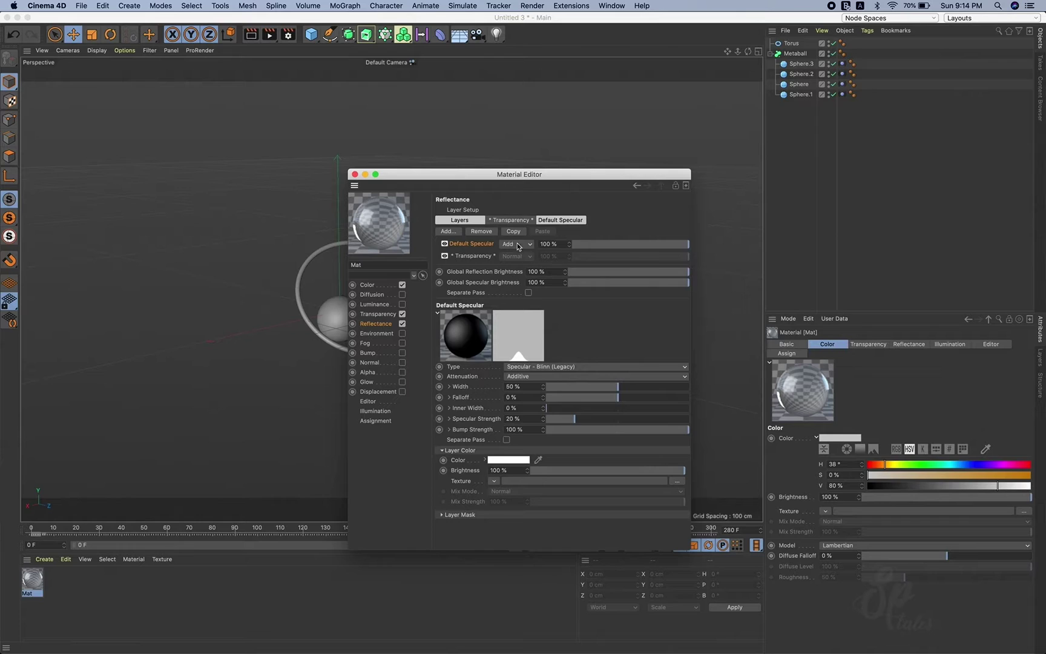
pyautogui.click(489, 232)
pyautogui.click(447, 233)
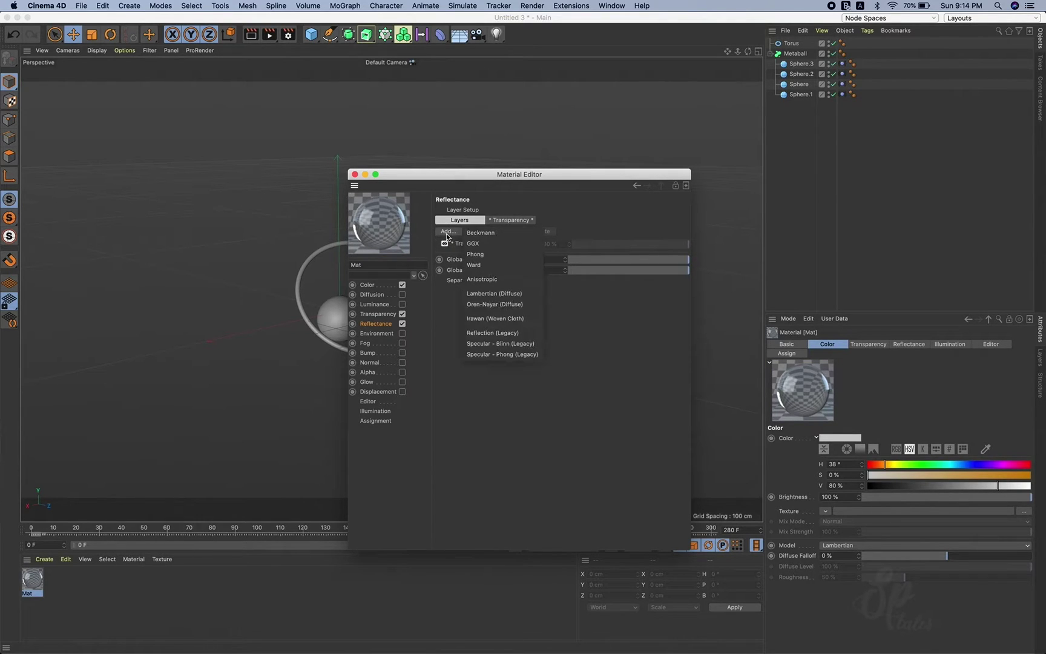
pyautogui.click(489, 234)
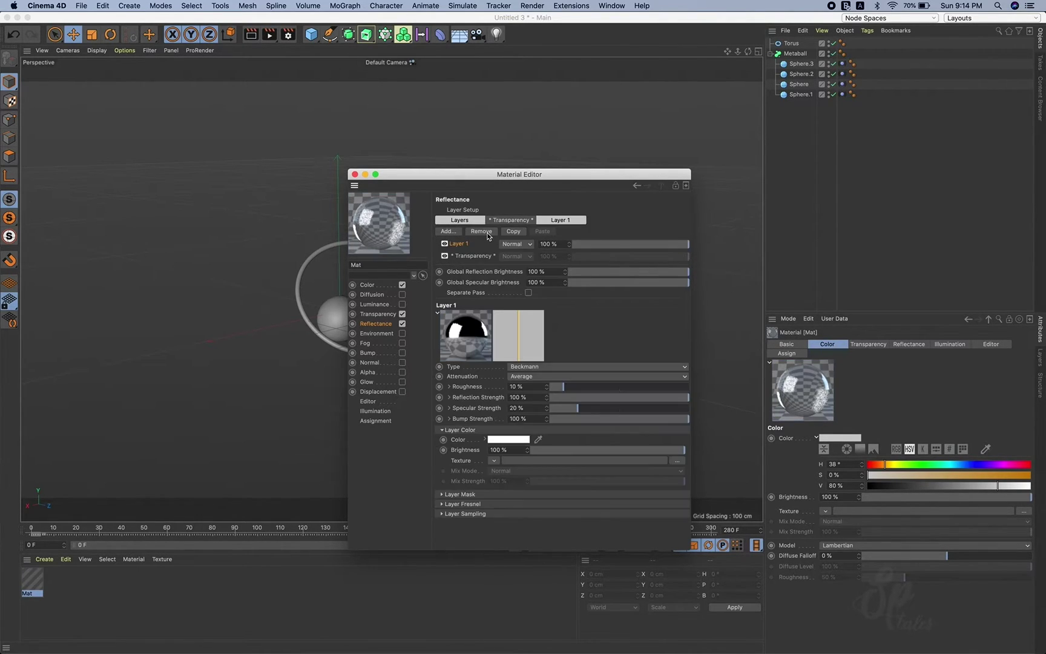
pyautogui.click(463, 504)
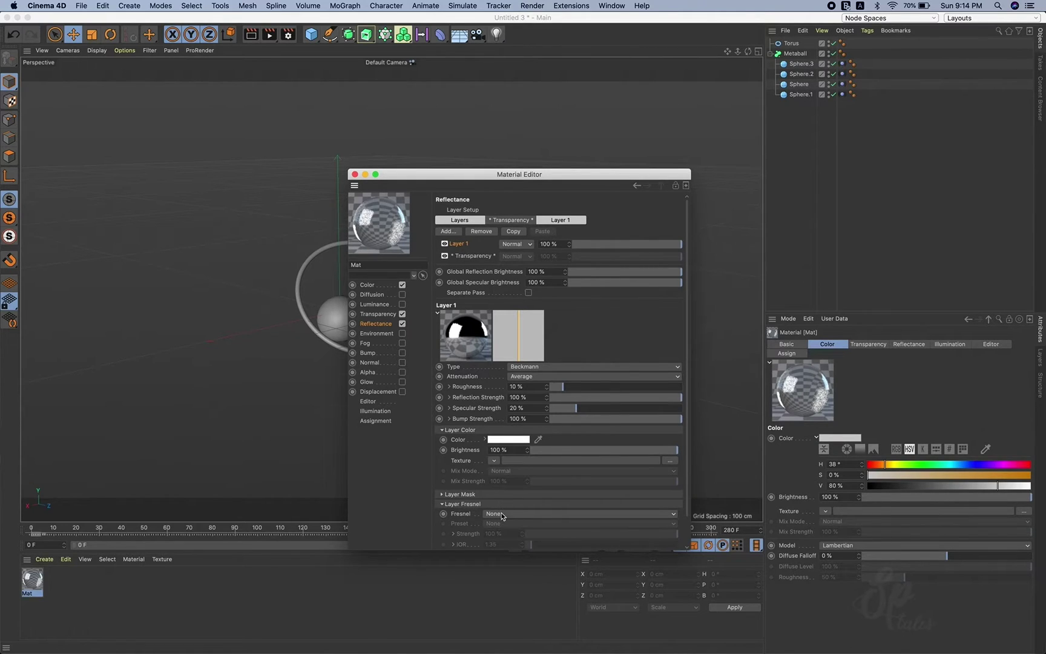
pyautogui.click(501, 514)
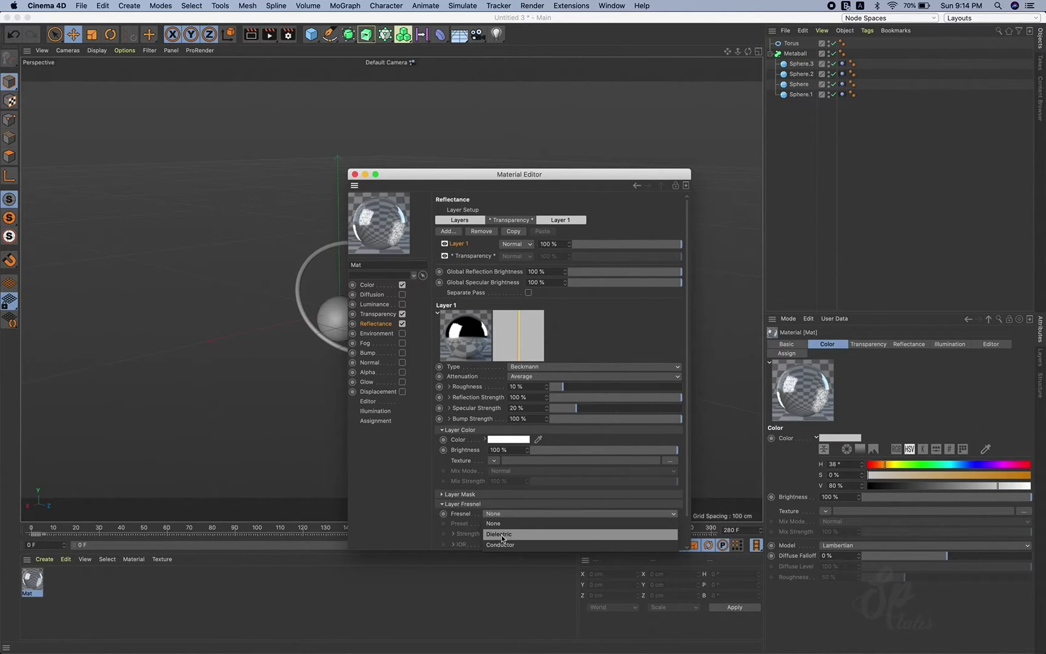
pyautogui.click(502, 536)
pyautogui.click(507, 524)
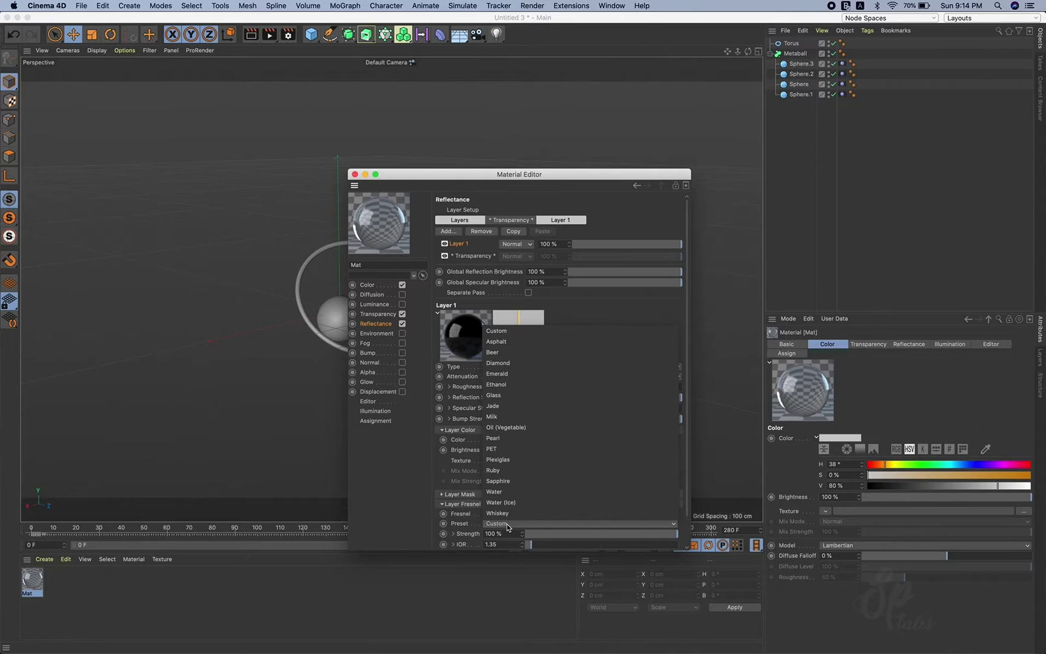
pyautogui.click(513, 395)
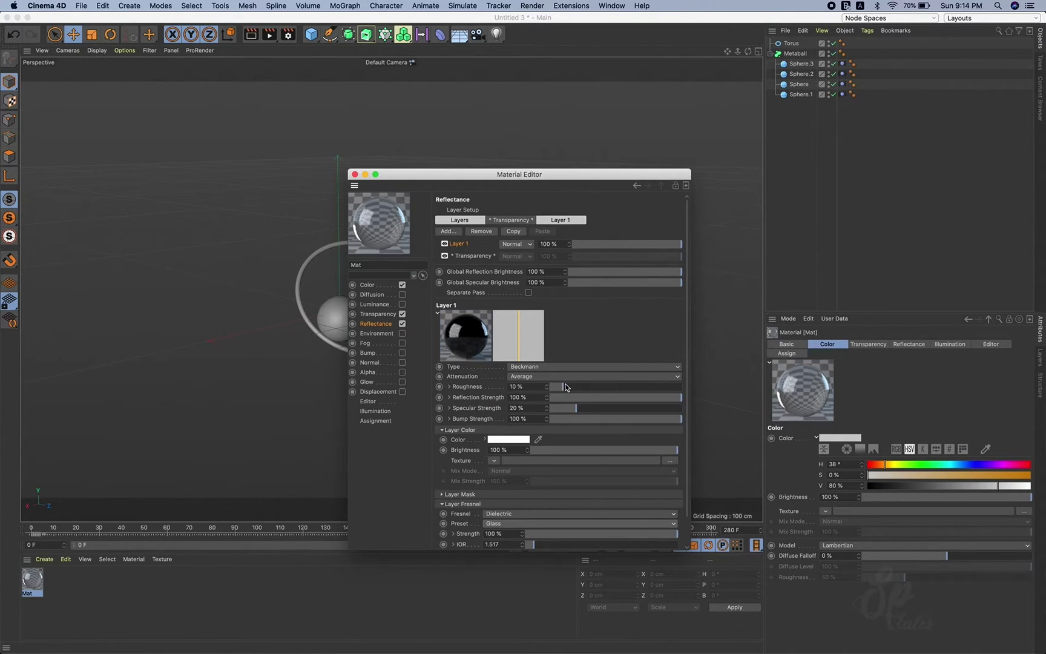
pyautogui.moveTo(564, 388); pyautogui.dragTo(548, 387)
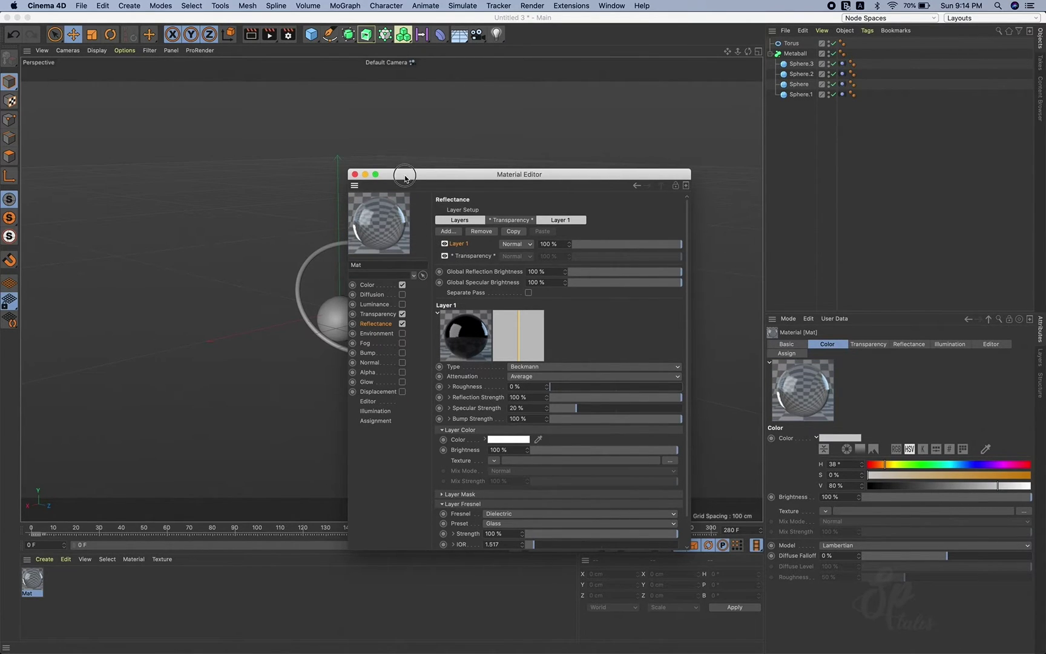
# Step: Apply the glass Mat material to the Metaball and preview the animation
pyautogui.moveTo(405, 178); pyautogui.dragTo(503, 278)
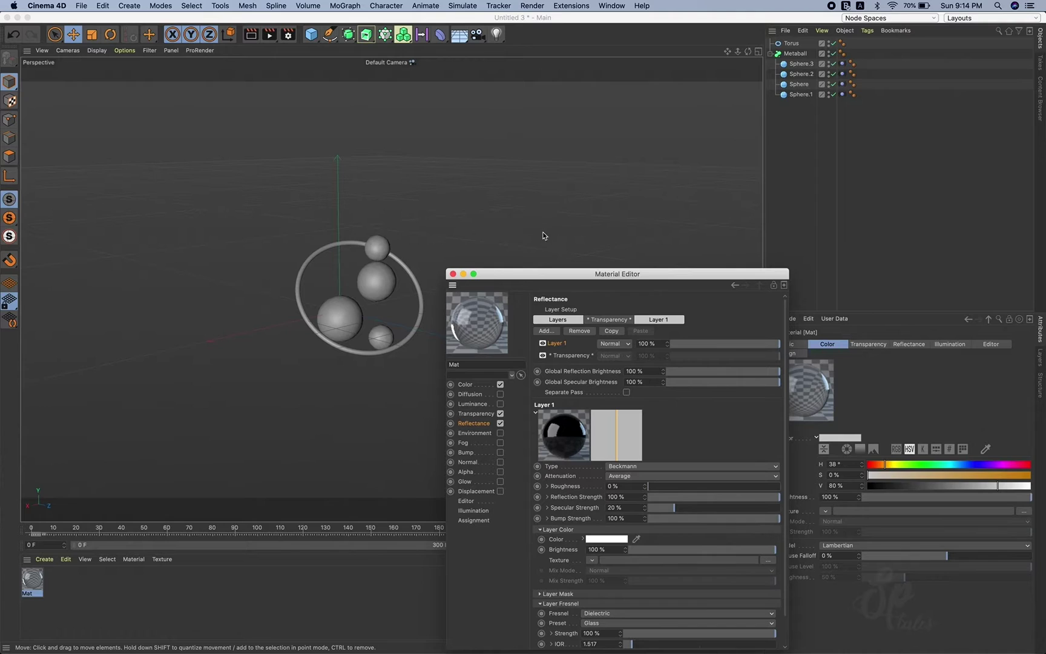
pyautogui.moveTo(539, 273); pyautogui.dragTo(548, 210)
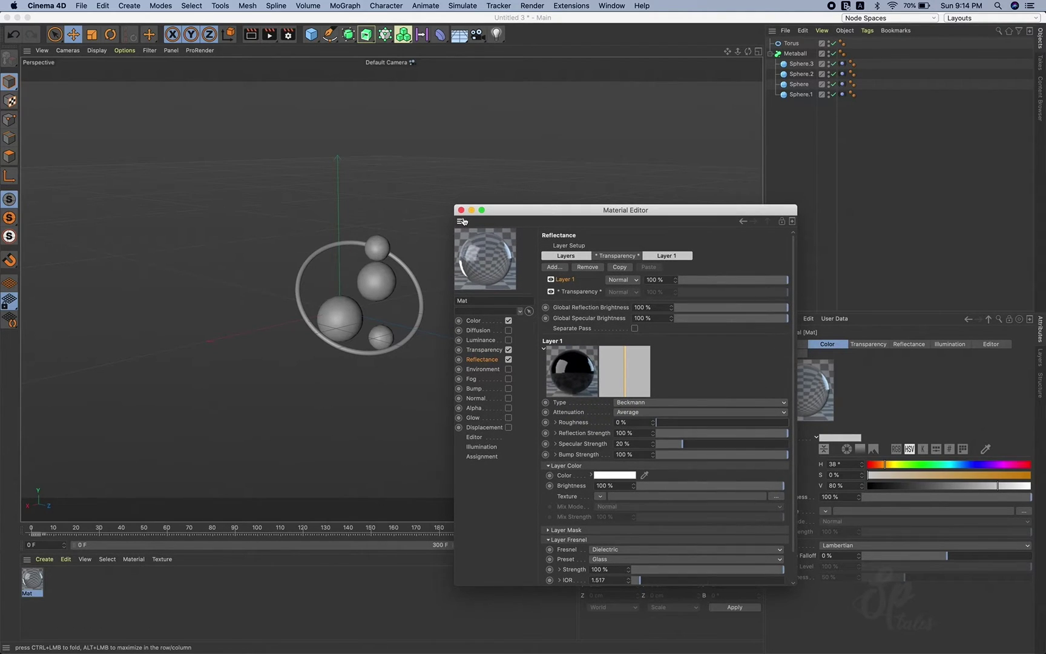
pyautogui.click(36, 584)
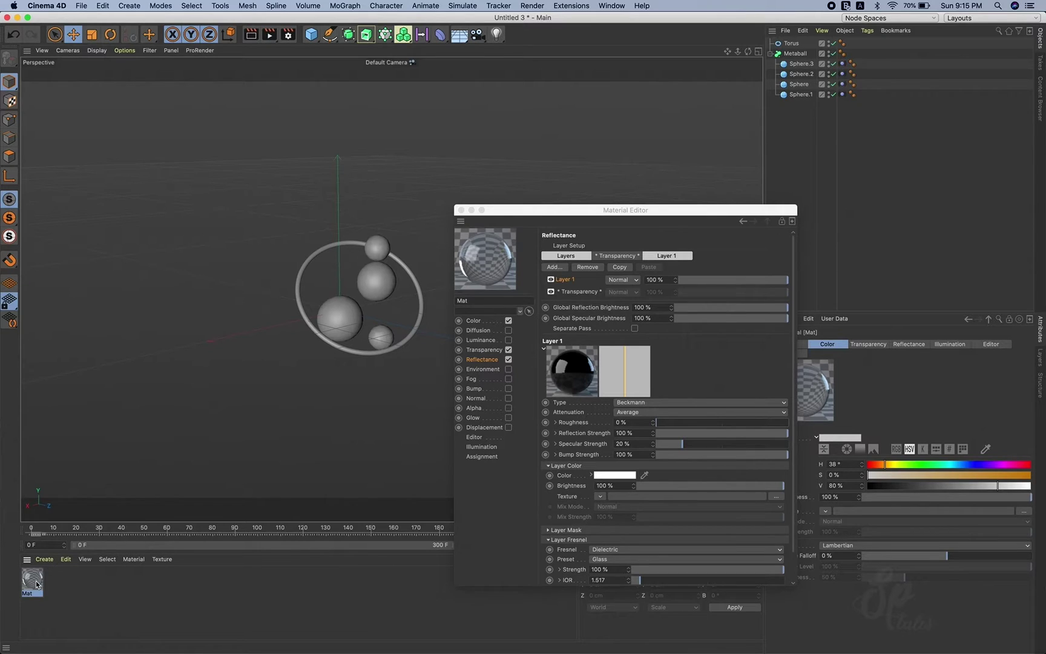
pyautogui.moveTo(36, 584); pyautogui.dragTo(795, 55)
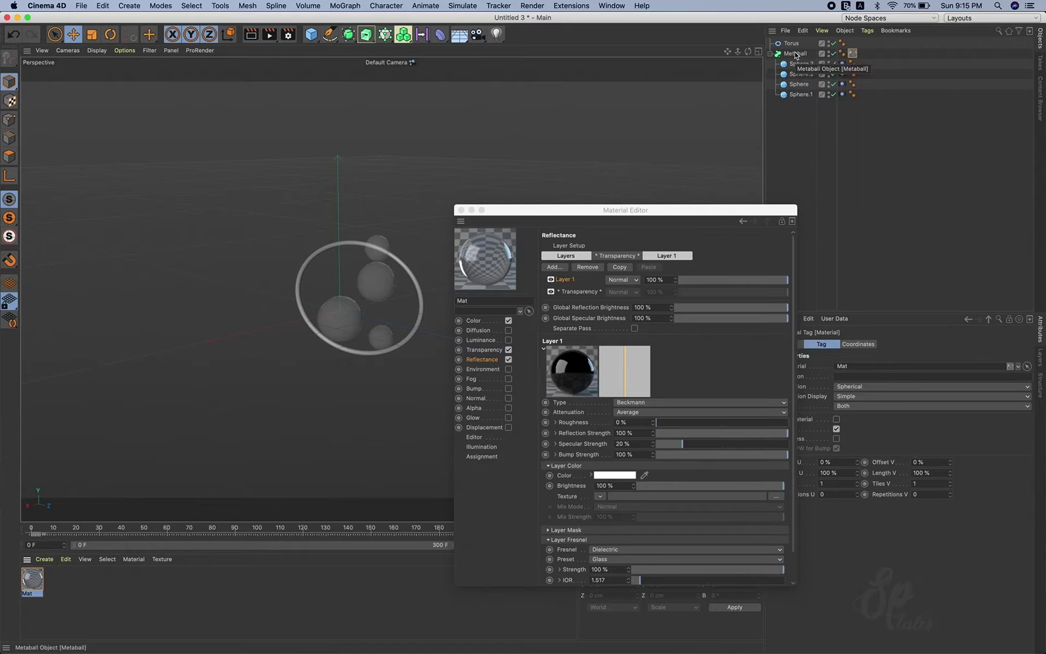
pyautogui.moveTo(557, 209); pyautogui.dragTo(617, 152)
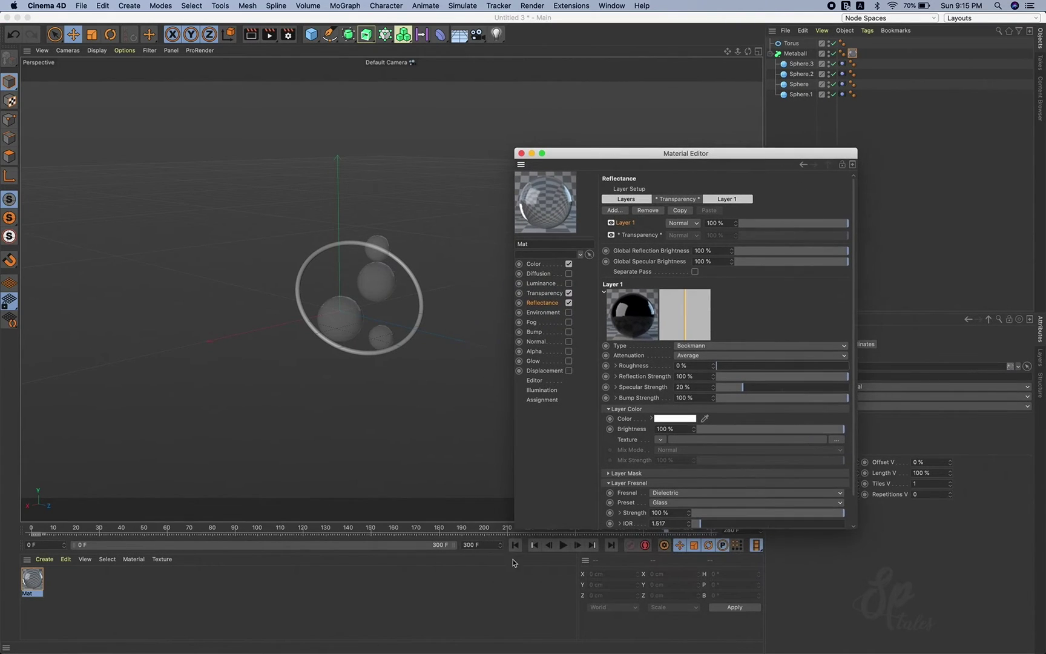
pyautogui.click(564, 547)
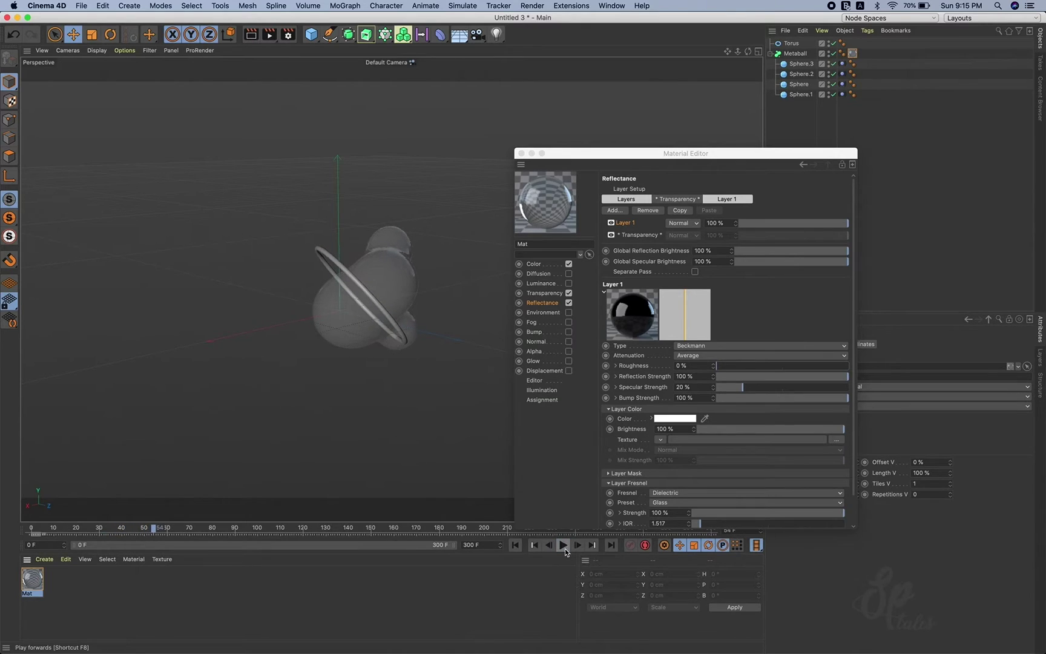
pyautogui.click(563, 546)
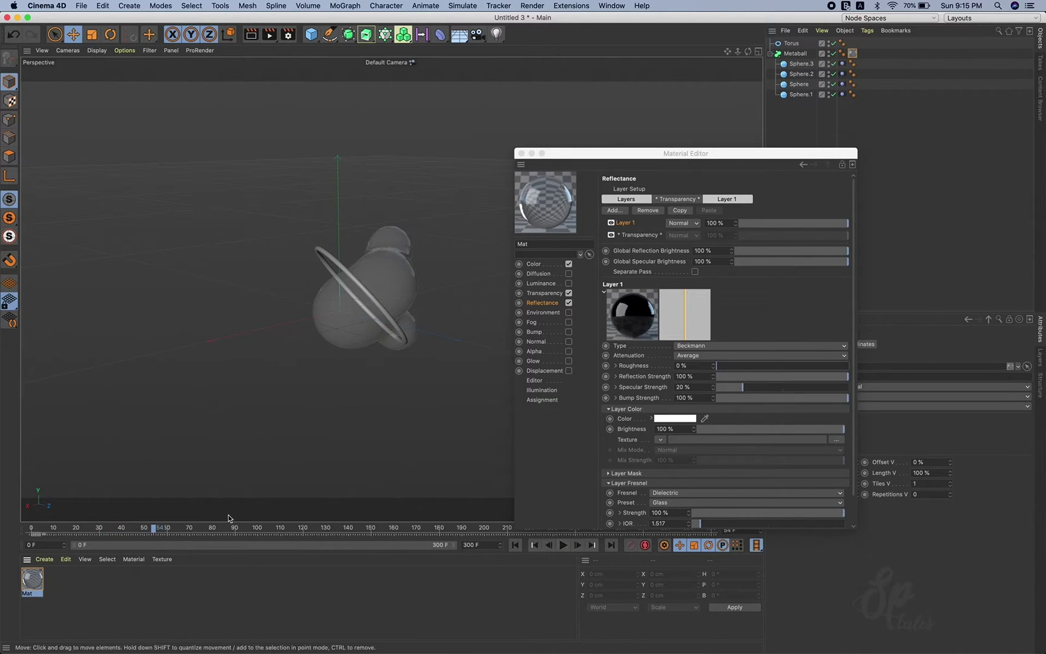
# Step: Create Mat.1 with a Beckmann reflection layer, Conductor Gold Fresnel preset and 0% roughness
pyautogui.doubleClick(142, 601)
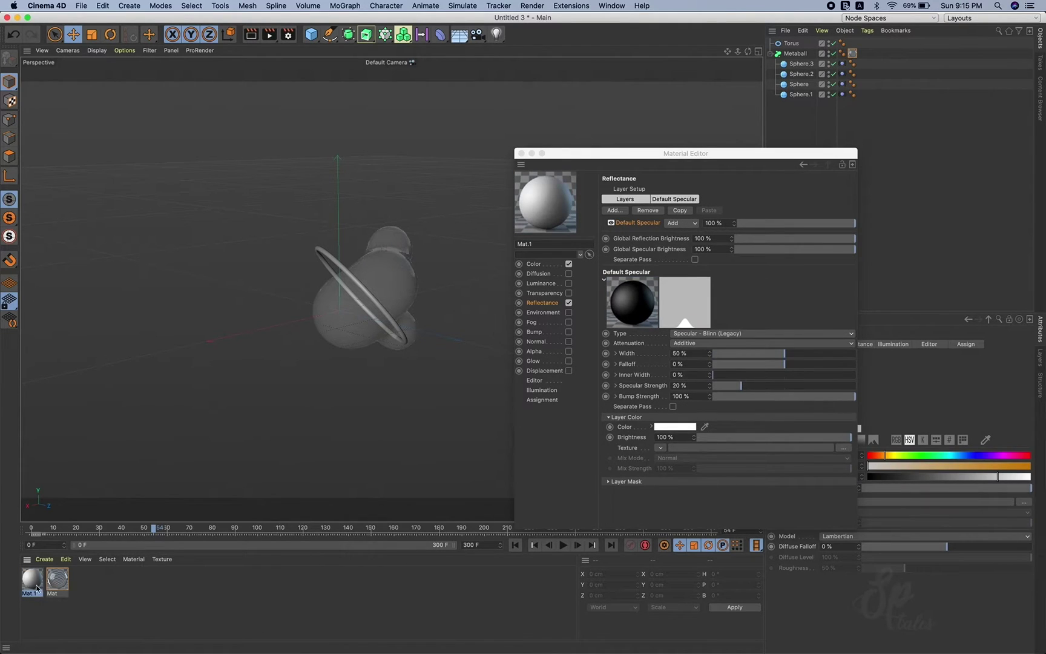
pyautogui.click(546, 305)
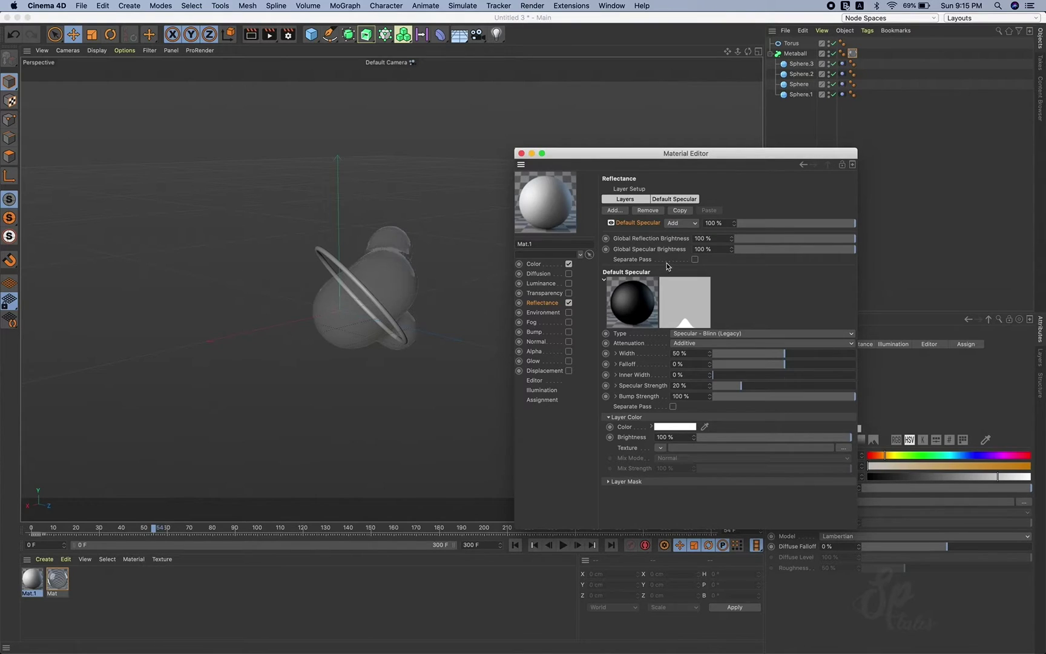
pyautogui.click(647, 210)
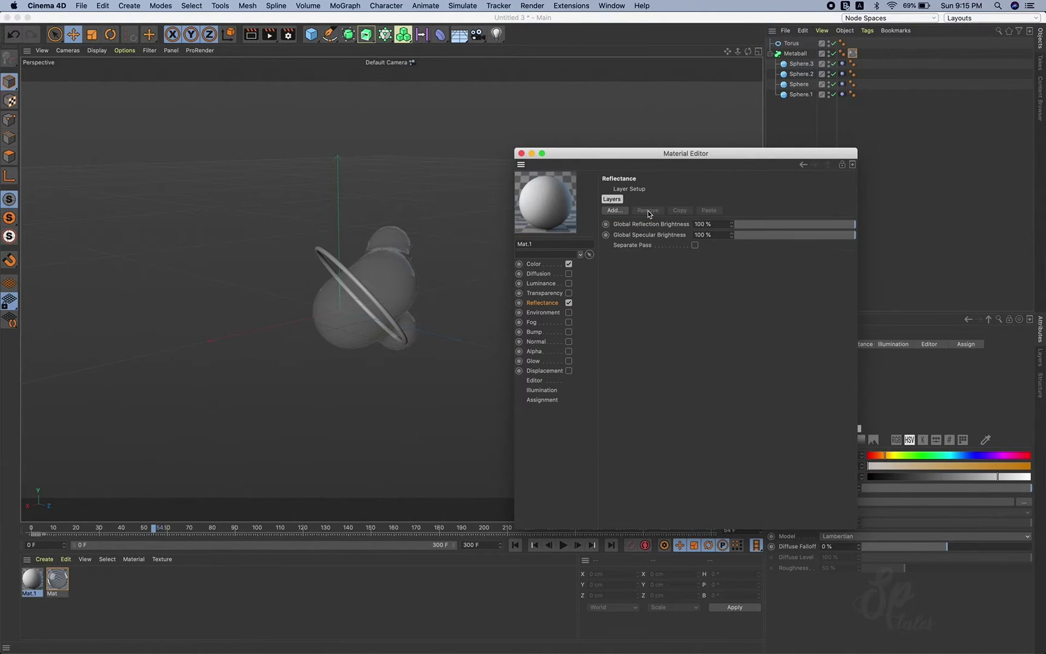
pyautogui.click(616, 210)
pyautogui.click(651, 213)
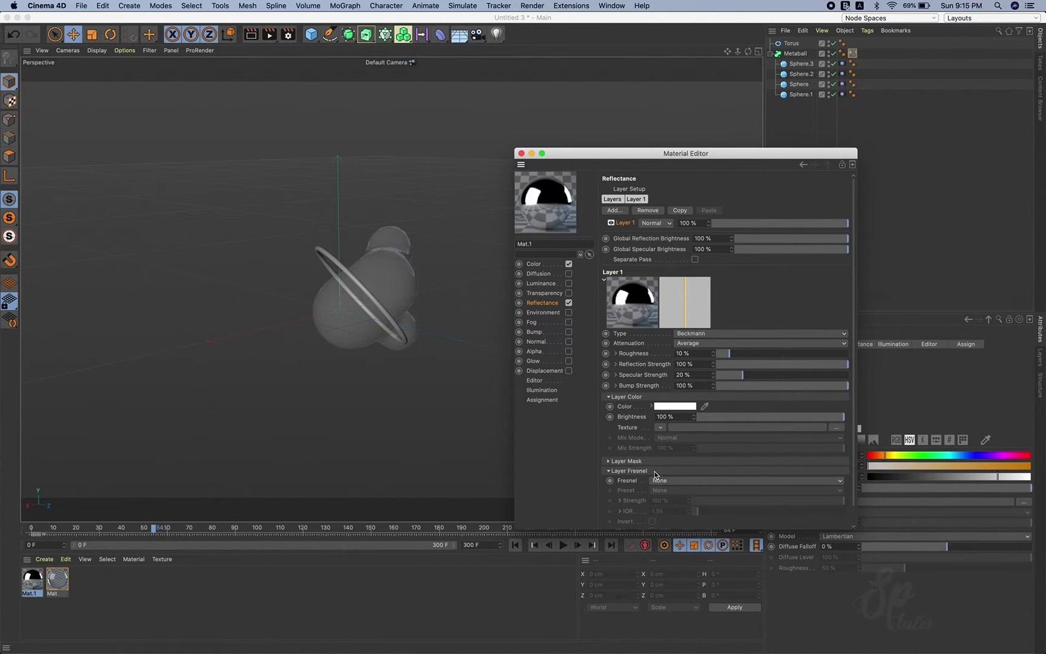
pyautogui.scroll(-1, 656, 475)
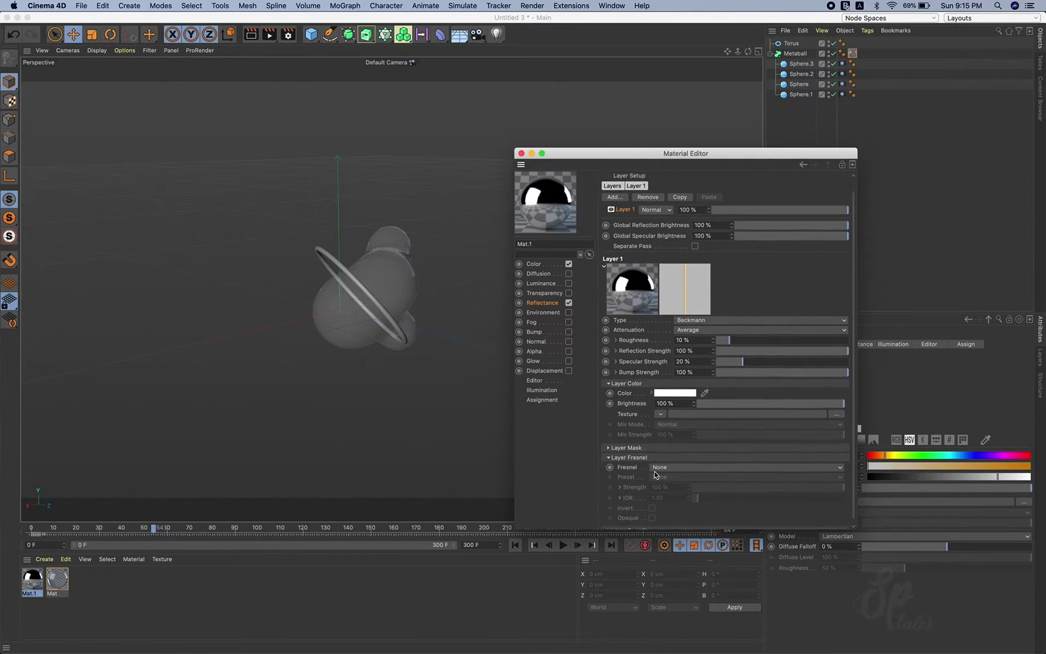
pyautogui.click(665, 467)
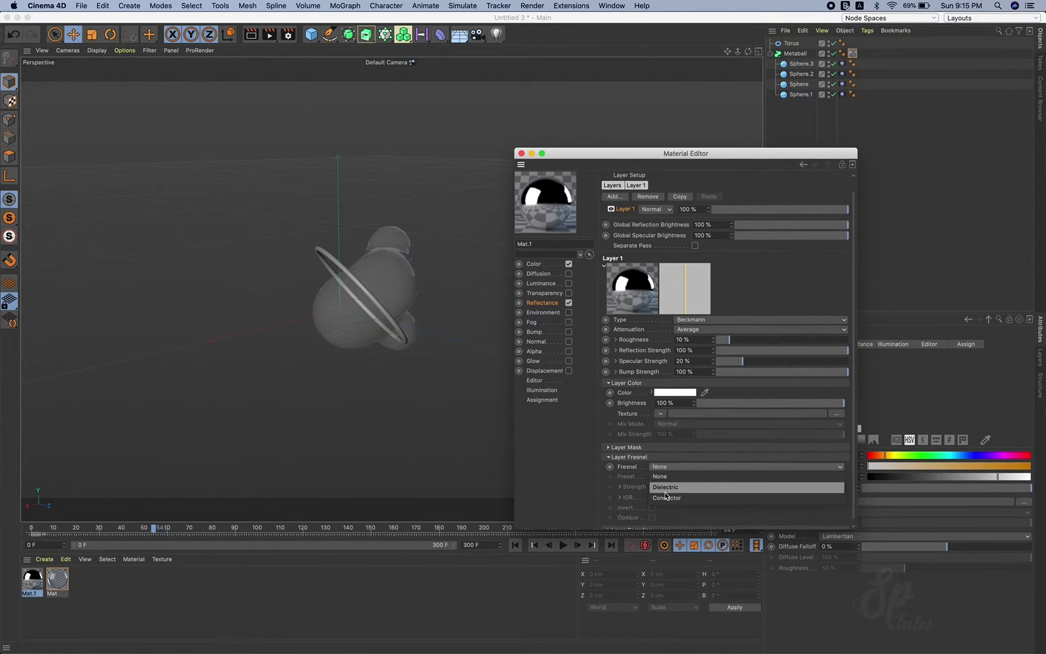
pyautogui.click(668, 497)
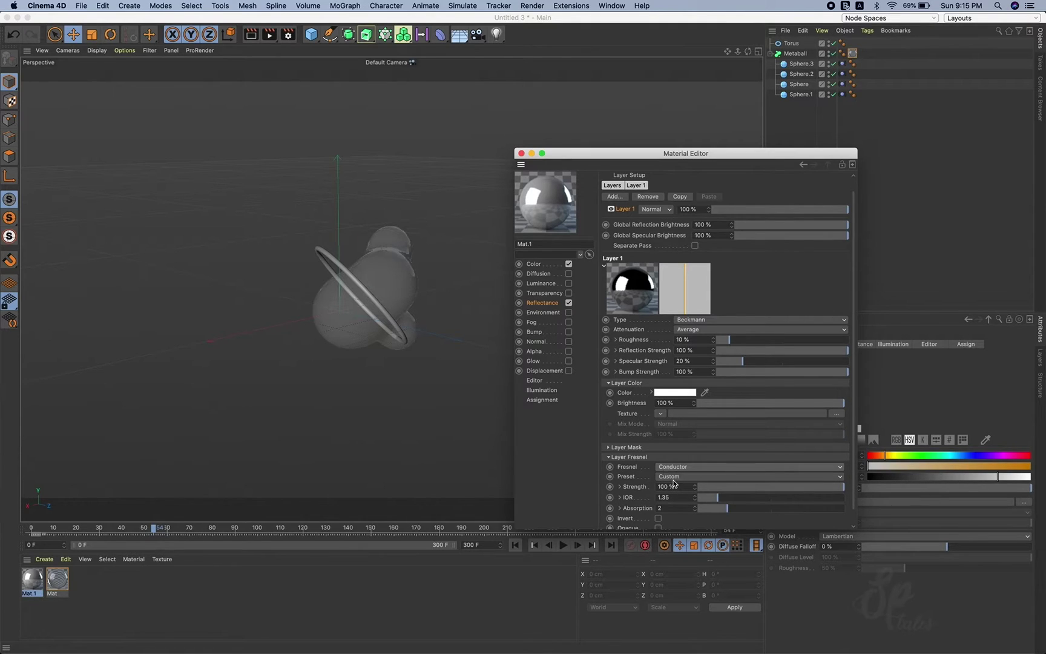
pyautogui.click(672, 476)
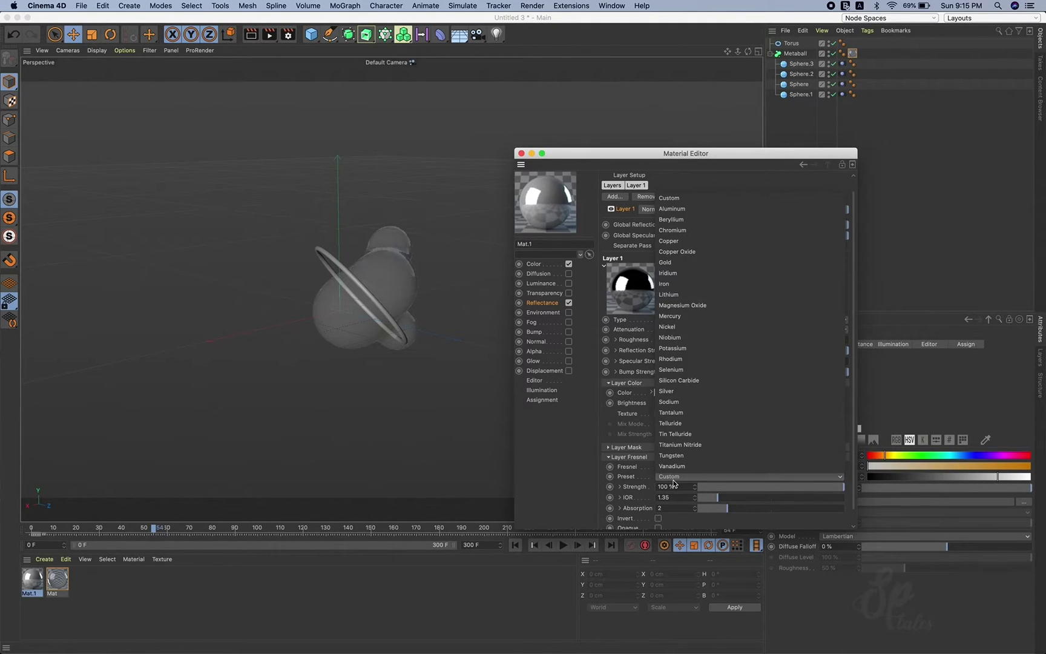
pyautogui.click(691, 268)
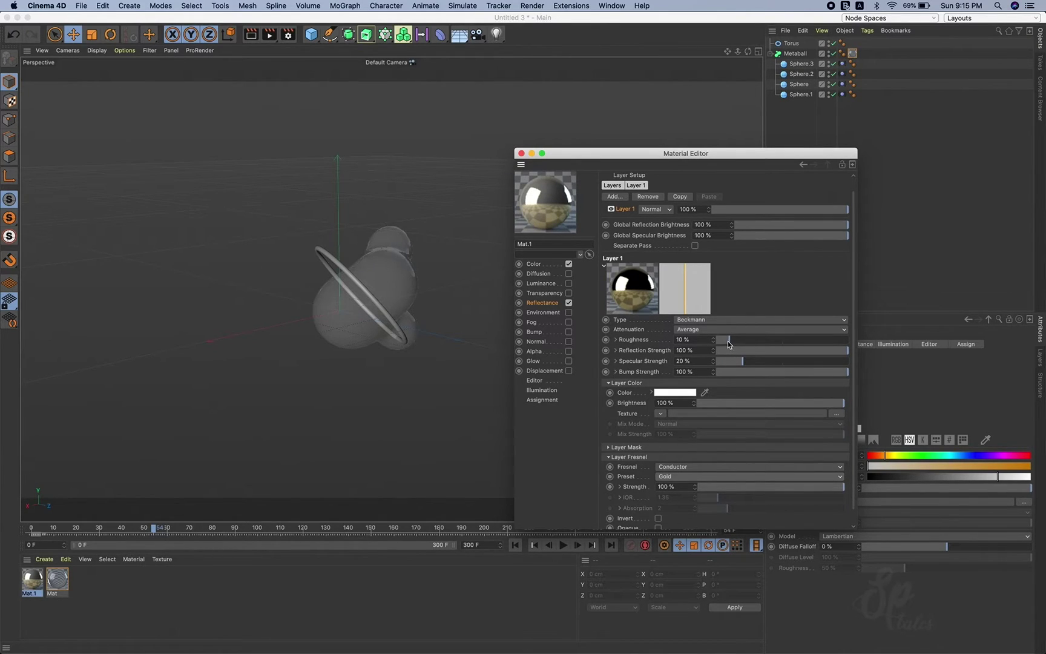
pyautogui.moveTo(729, 344); pyautogui.dragTo(700, 339)
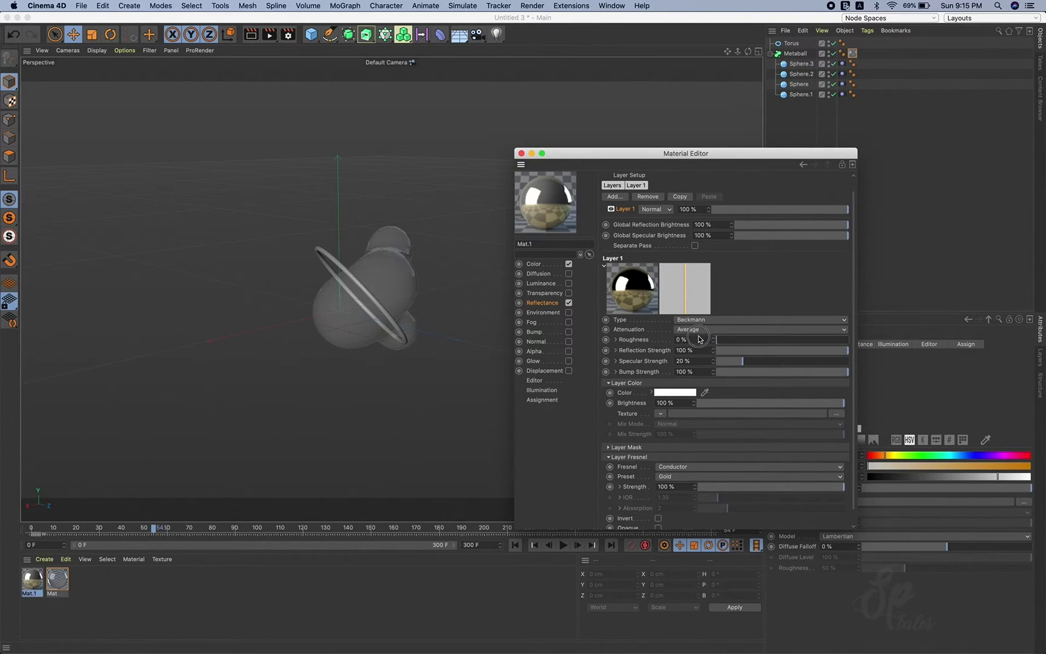
# Step: Set Mat.1 colour to orange-gold (H 38°, S 81.7%, V 94.4%) and apply it to the Torus
pyautogui.click(534, 264)
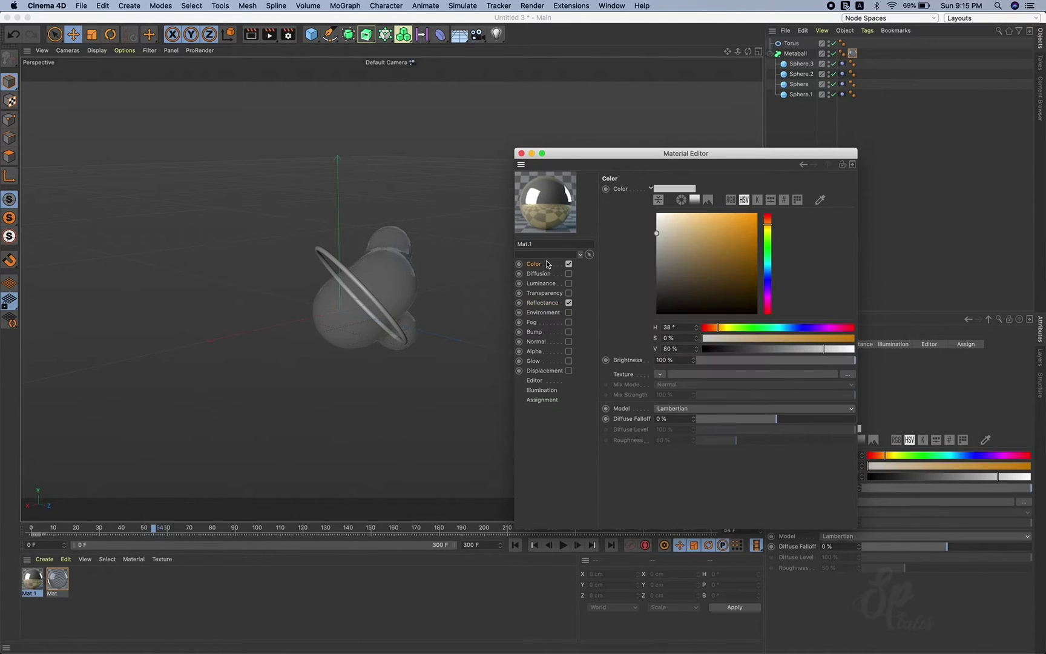
pyautogui.click(739, 219)
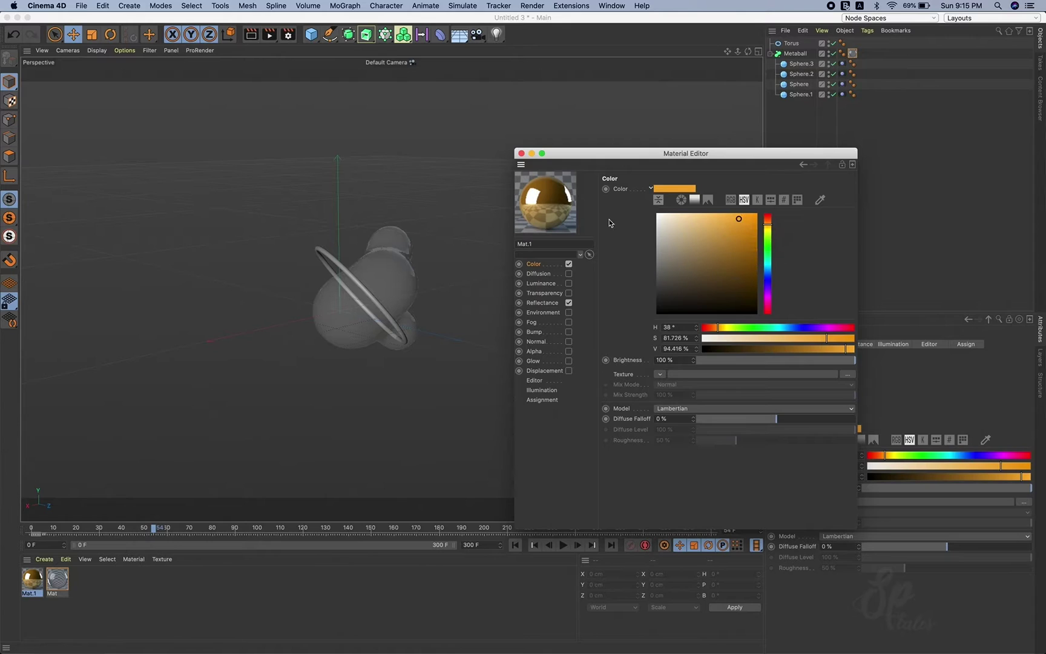
pyautogui.click(520, 153)
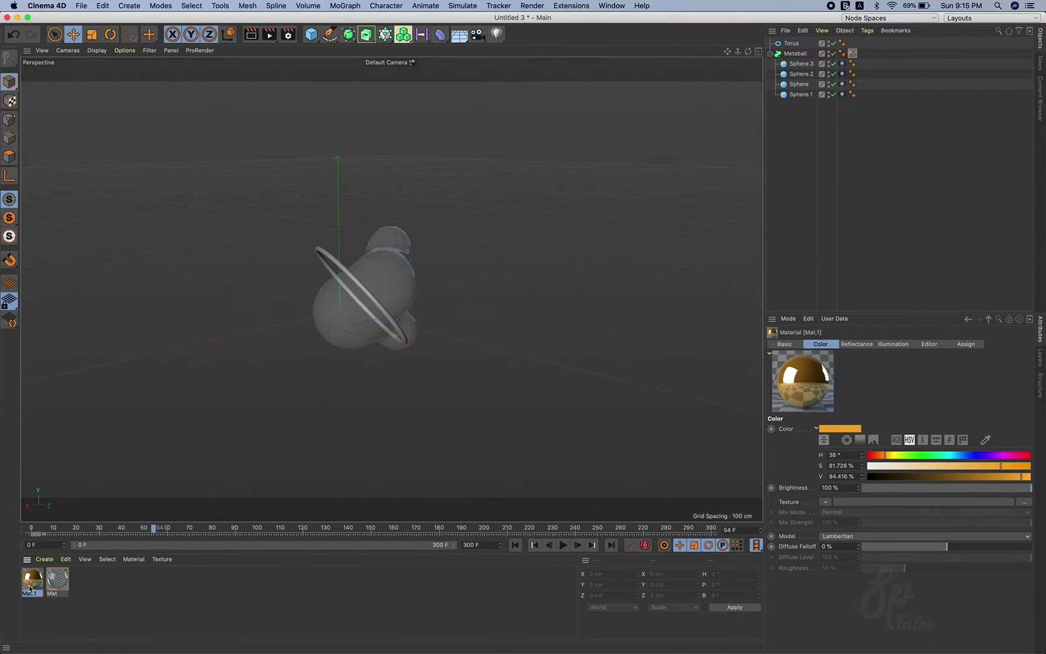
pyautogui.moveTo(30, 588); pyautogui.dragTo(793, 44)
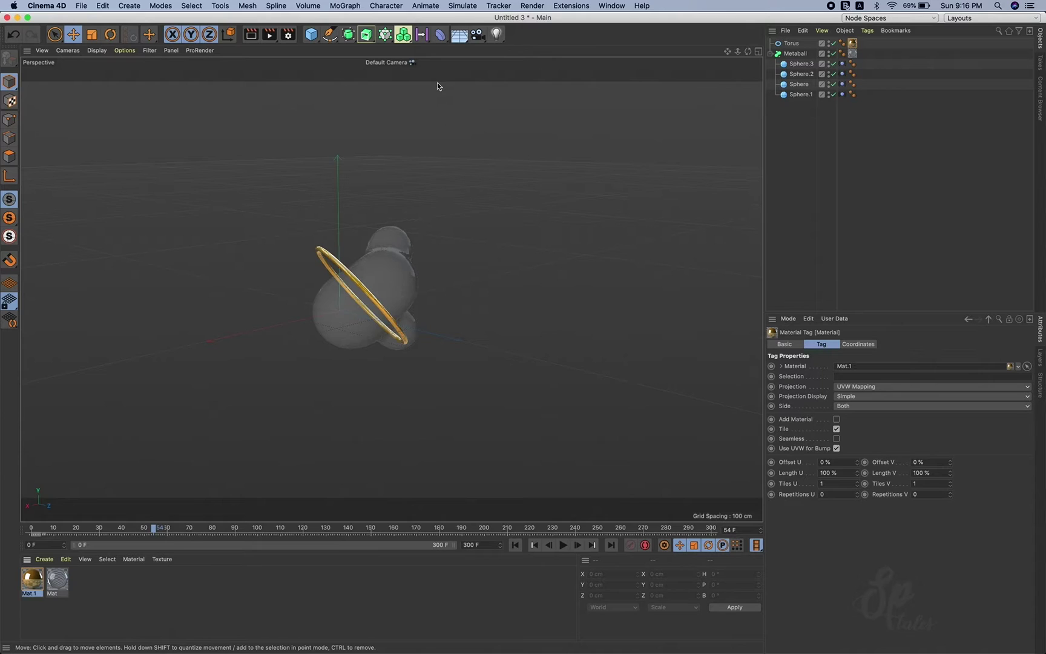
# Step: Add a Sky object and create a new material, Mat.2, for it
pyautogui.click(458, 66)
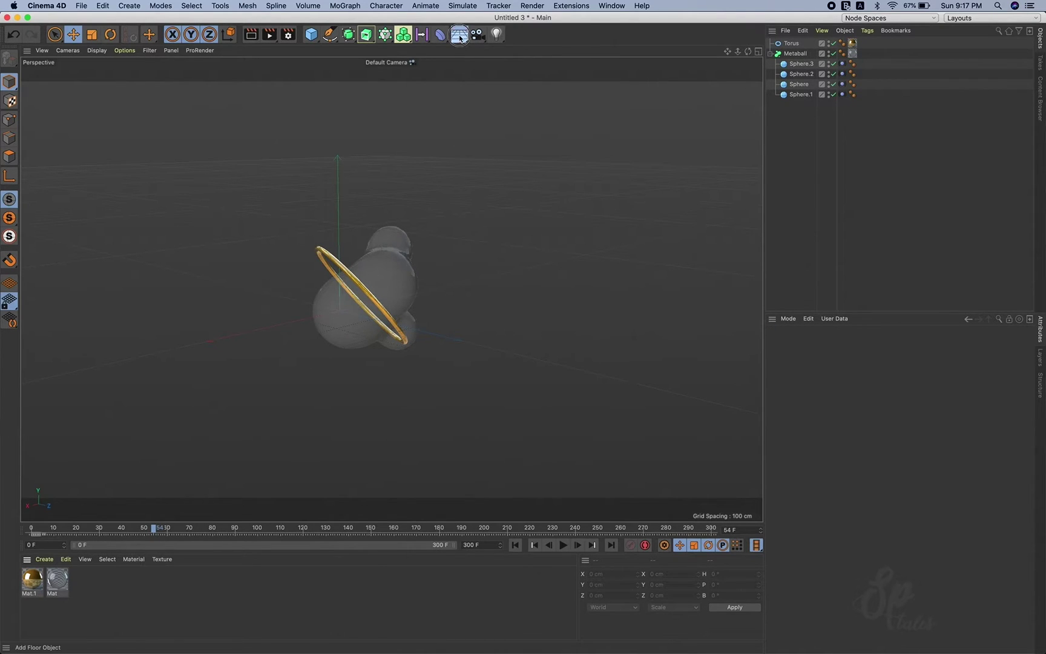
pyautogui.moveTo(459, 38); pyautogui.dragTo(490, 64)
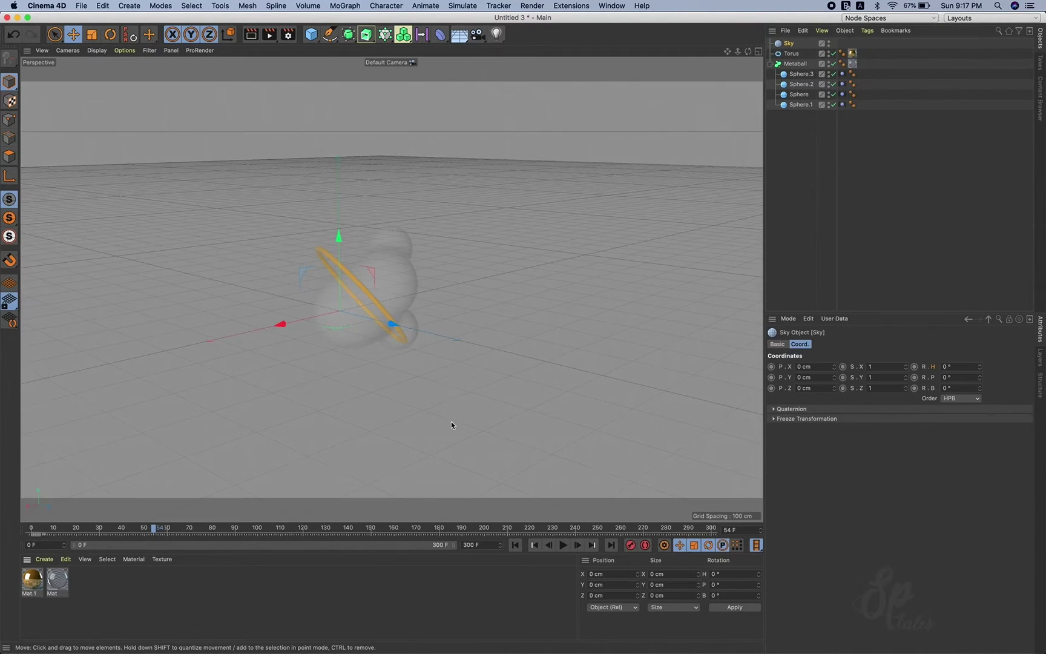
pyautogui.doubleClick(181, 591)
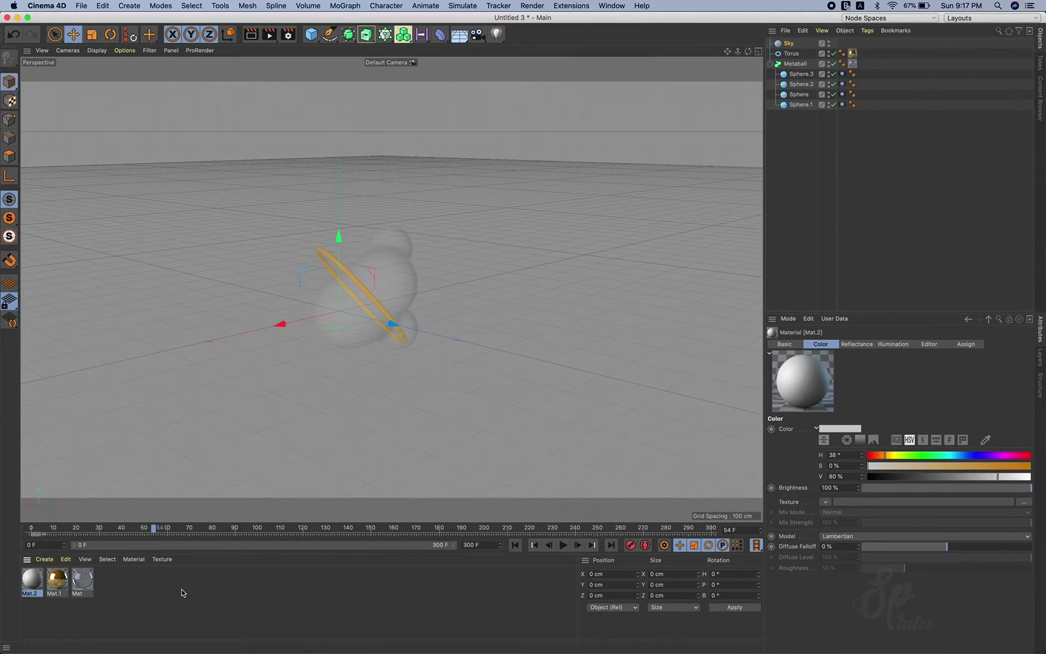
pyautogui.doubleClick(32, 580)
# Step: Make Mat.2 luminance-only with an HDR image texture and apply it to the Sky
pyautogui.click(208, 182)
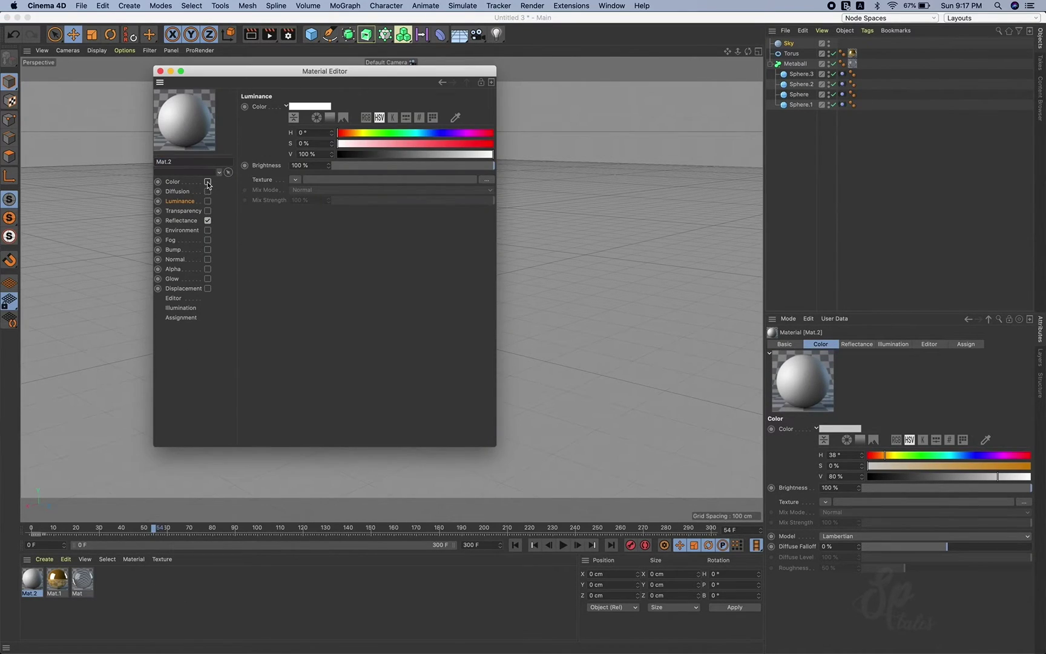
pyautogui.click(208, 221)
pyautogui.click(208, 202)
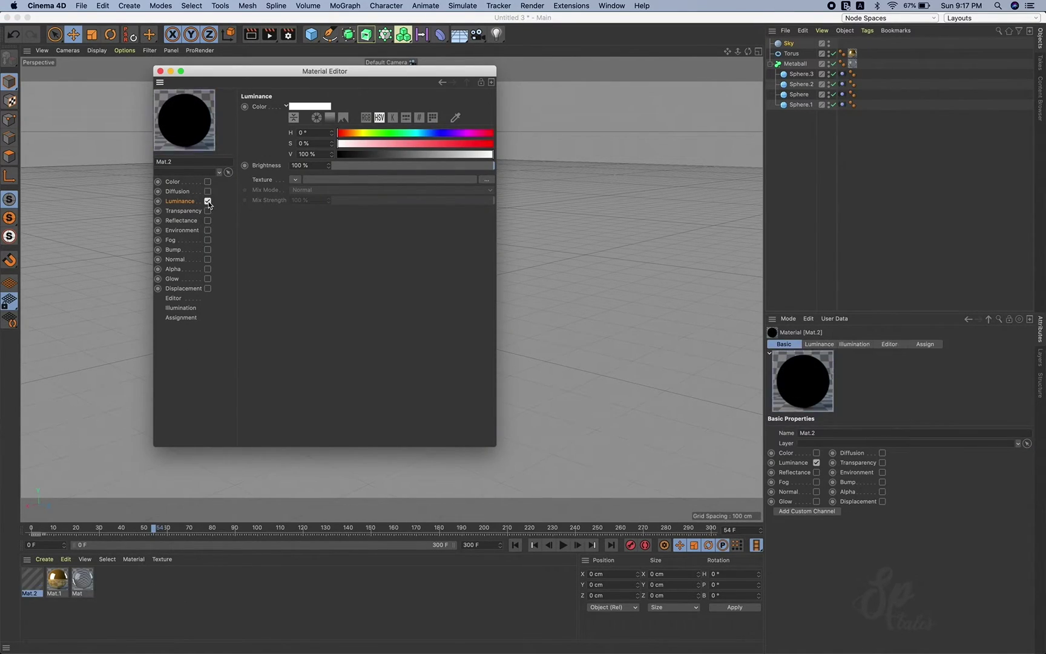
pyautogui.click(488, 181)
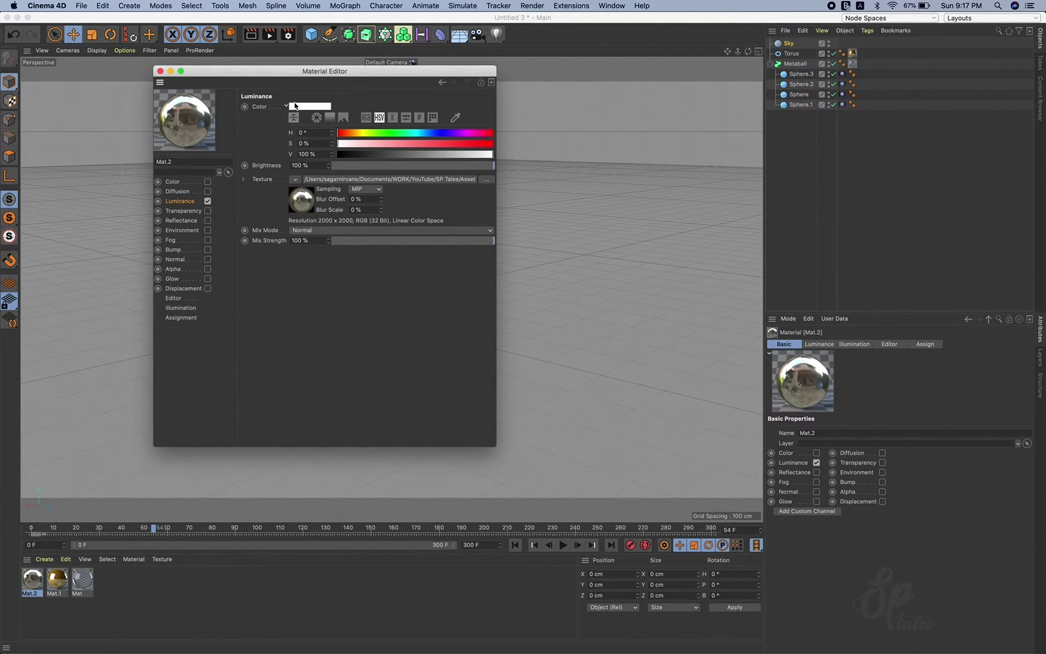
pyautogui.click(160, 71)
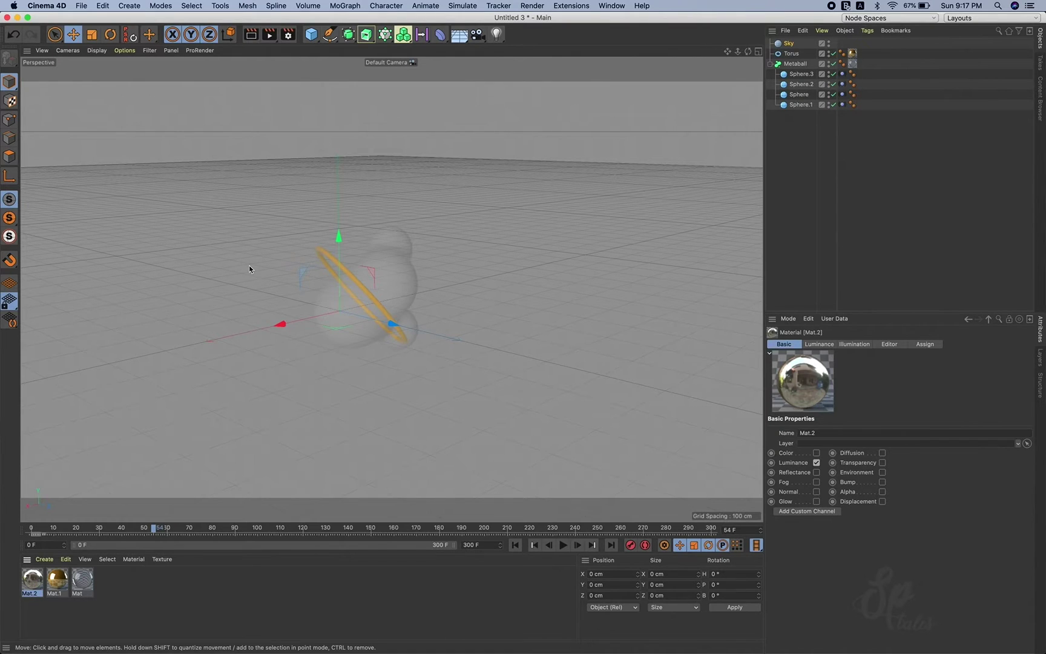
pyautogui.moveTo(23, 577); pyautogui.dragTo(789, 43)
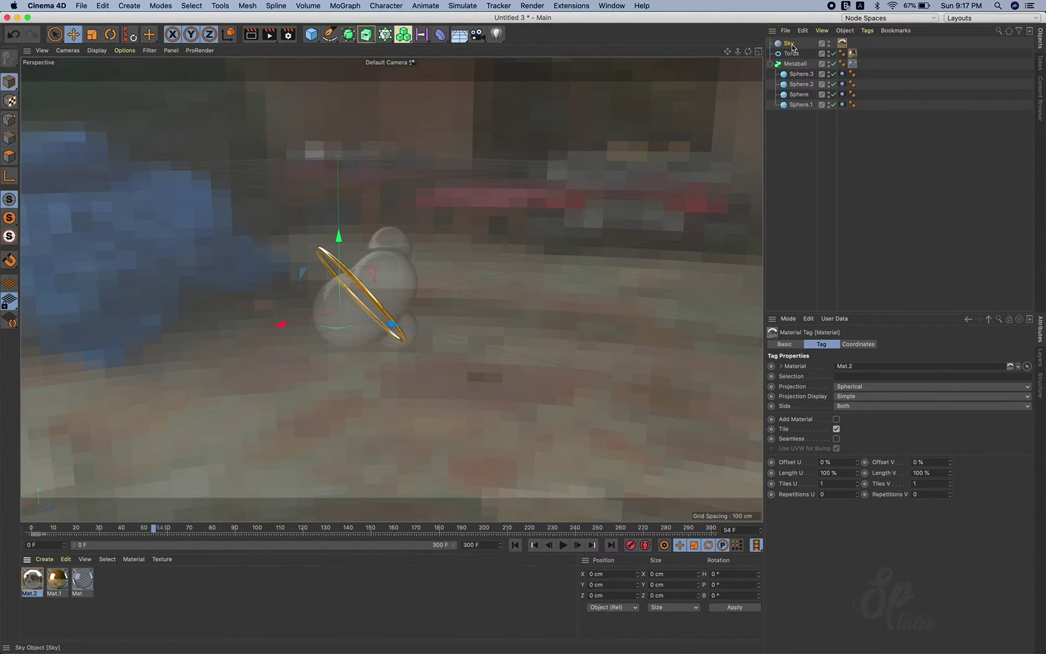
# Step: Add a Compositing tag to the Sky and turn off Seen by Camera
pyautogui.rightClick(790, 44)
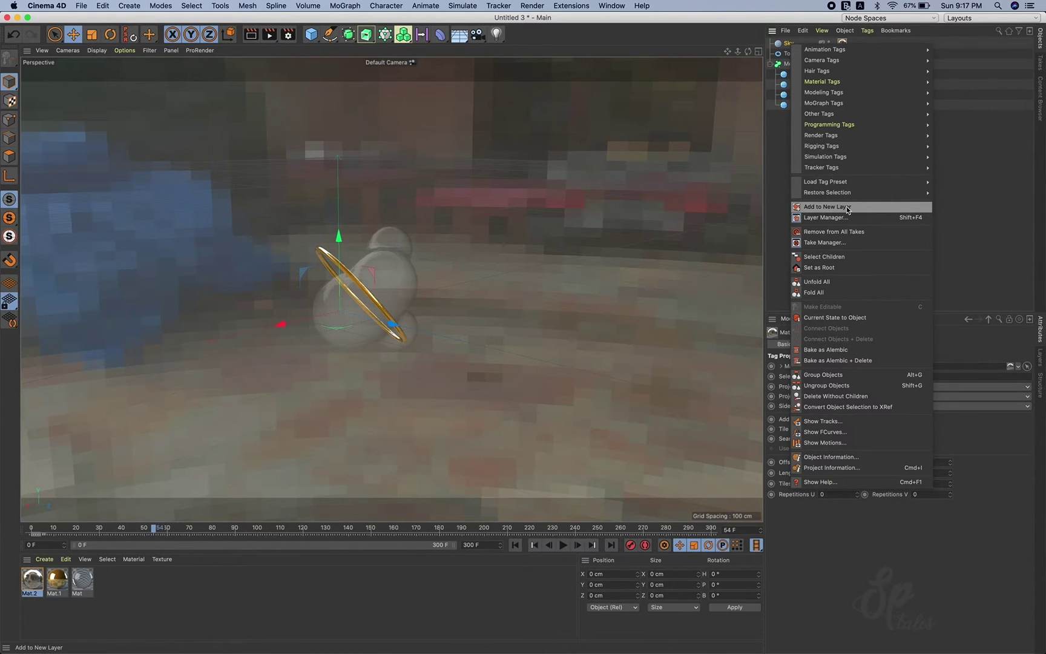
pyautogui.moveTo(838, 141)
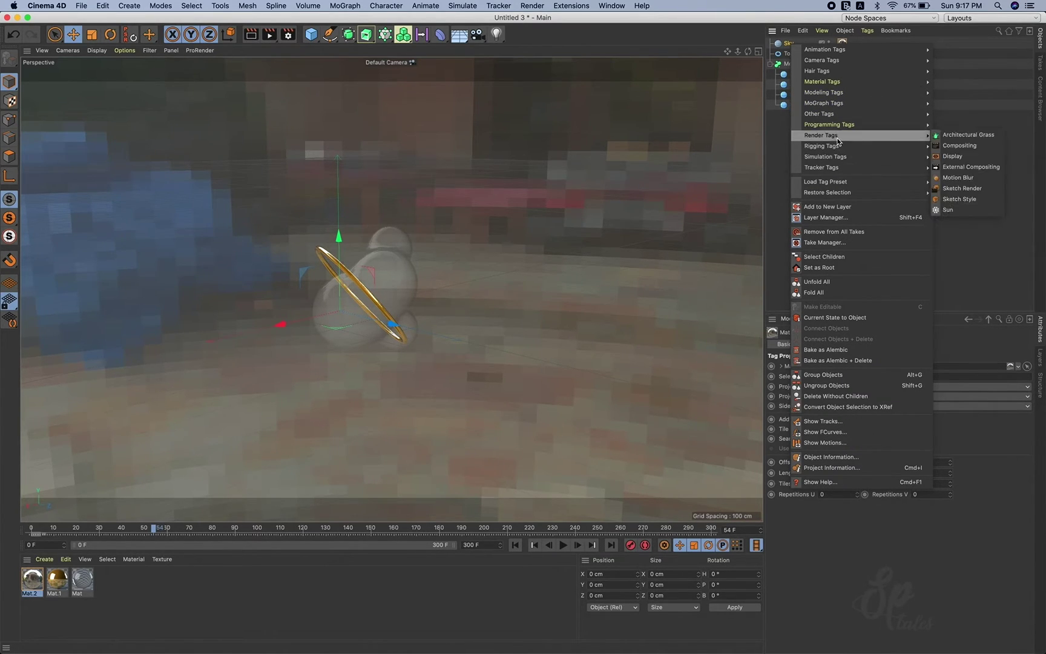
pyautogui.click(949, 146)
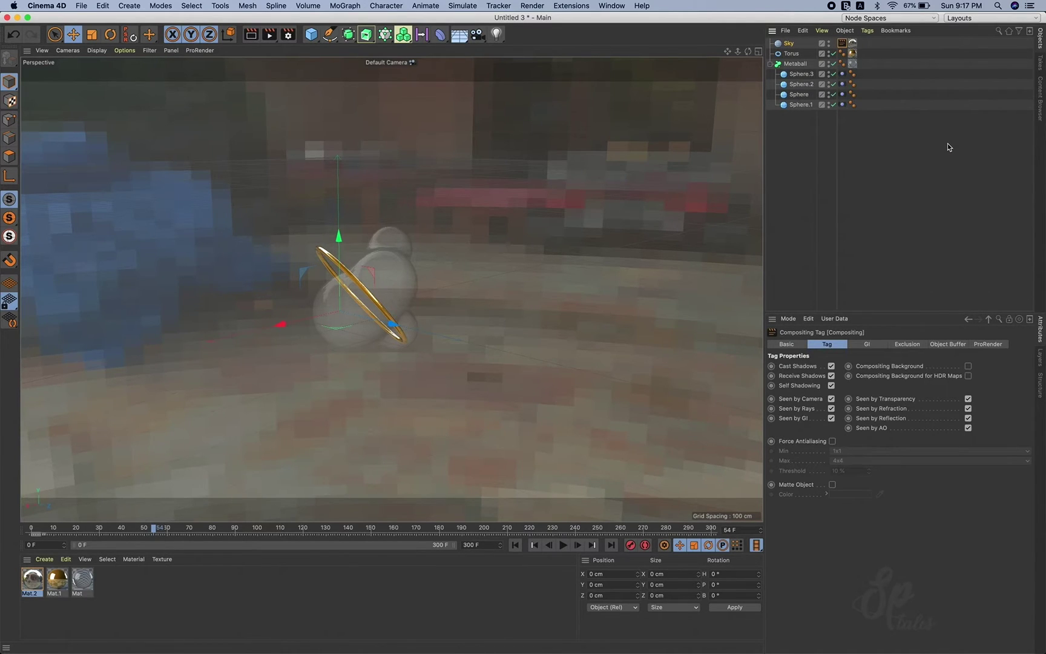
pyautogui.click(831, 399)
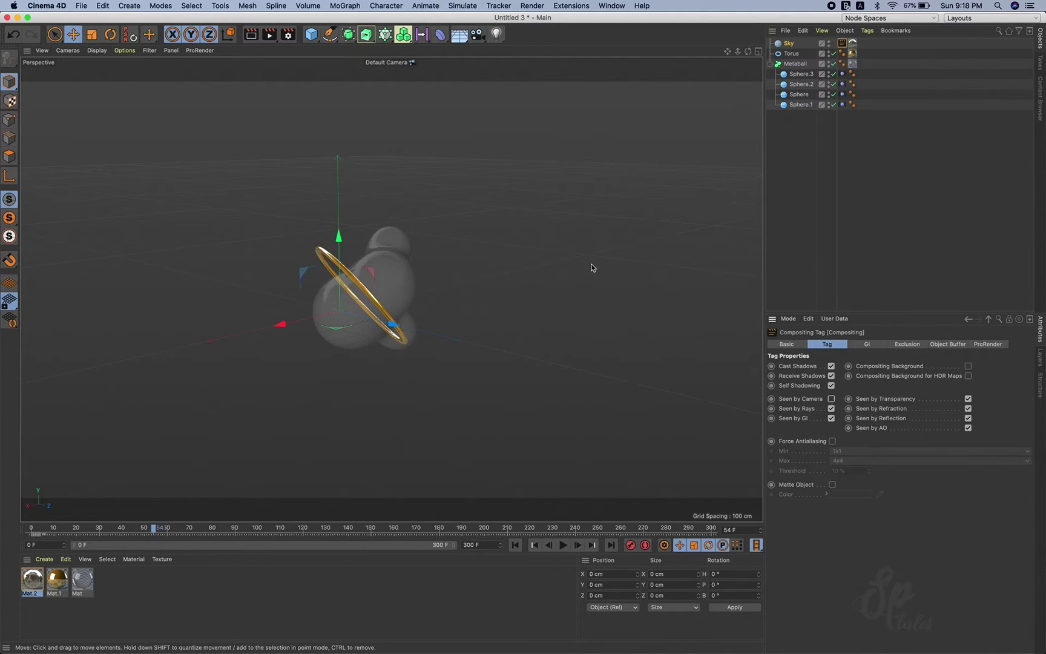
pyautogui.scroll(5, 418, 277)
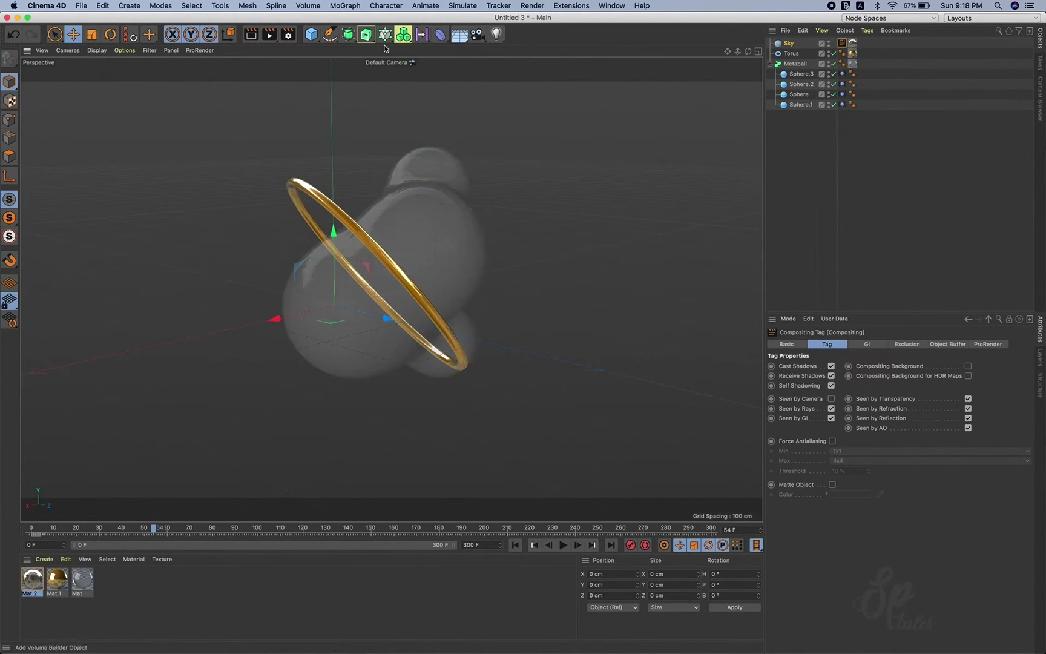
# Step: In Render Settings Output, lock the ratio and set the width to 1920
pyautogui.click(288, 34)
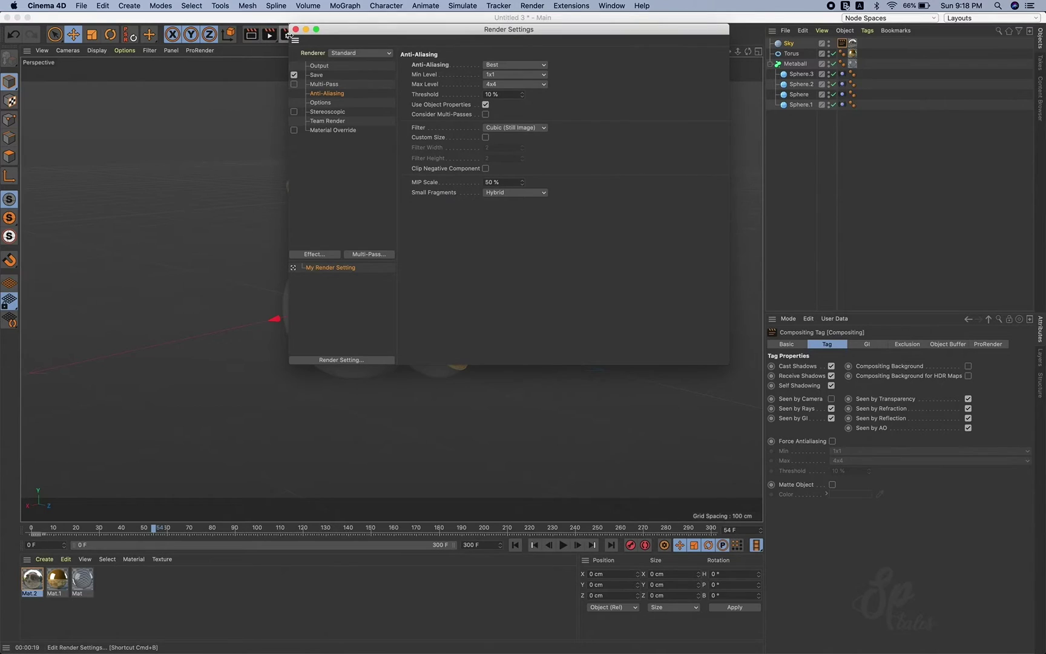
pyautogui.click(327, 67)
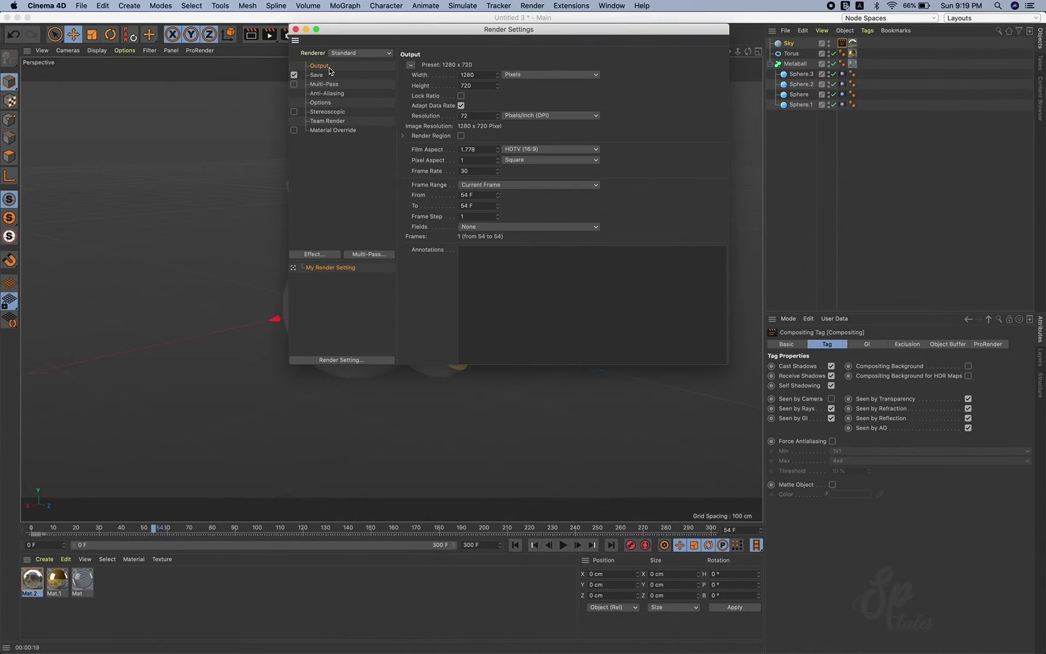
pyautogui.click(461, 96)
pyautogui.click(480, 77)
pyautogui.write('1920')
pyautogui.press('Return')
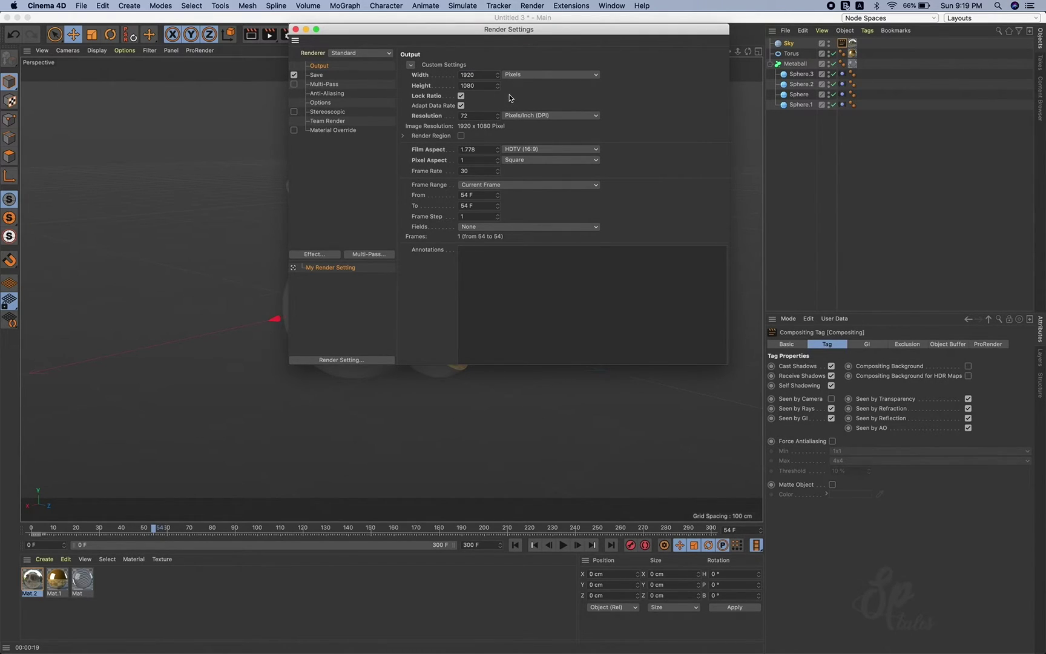
# Step: Set the render frame range from 0 to 300
pyautogui.click(479, 196)
pyautogui.write('0')
pyautogui.press('Return')
pyautogui.click(478, 207)
pyautogui.press('Return')
pyautogui.click(316, 77)
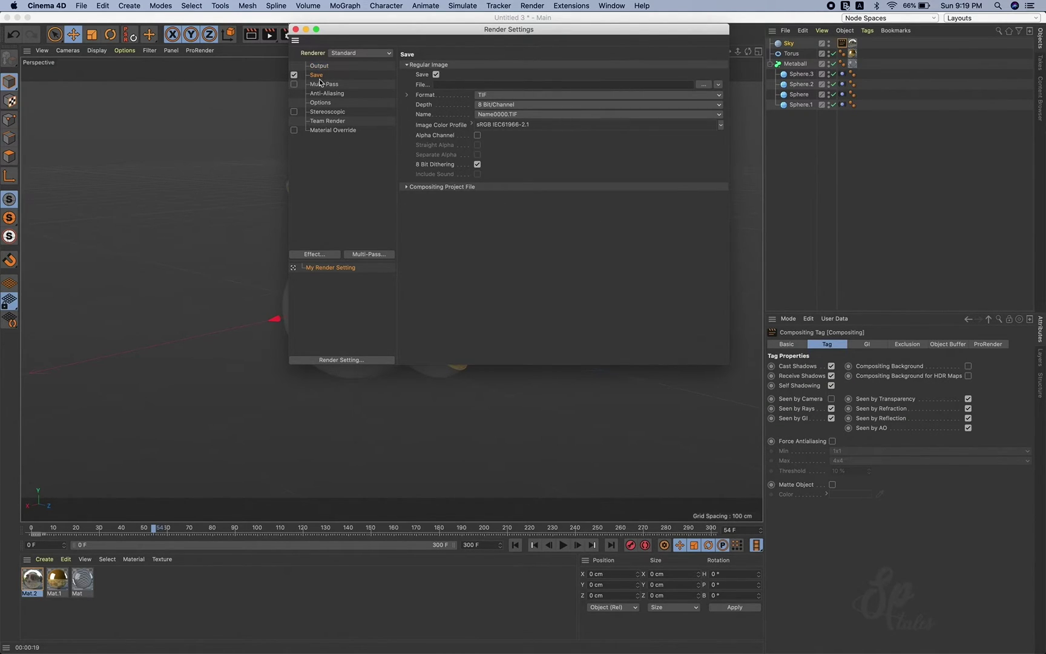
# Step: Set the save format to MP4 with Alpha Channel and paste the output file path
pyautogui.click(504, 95)
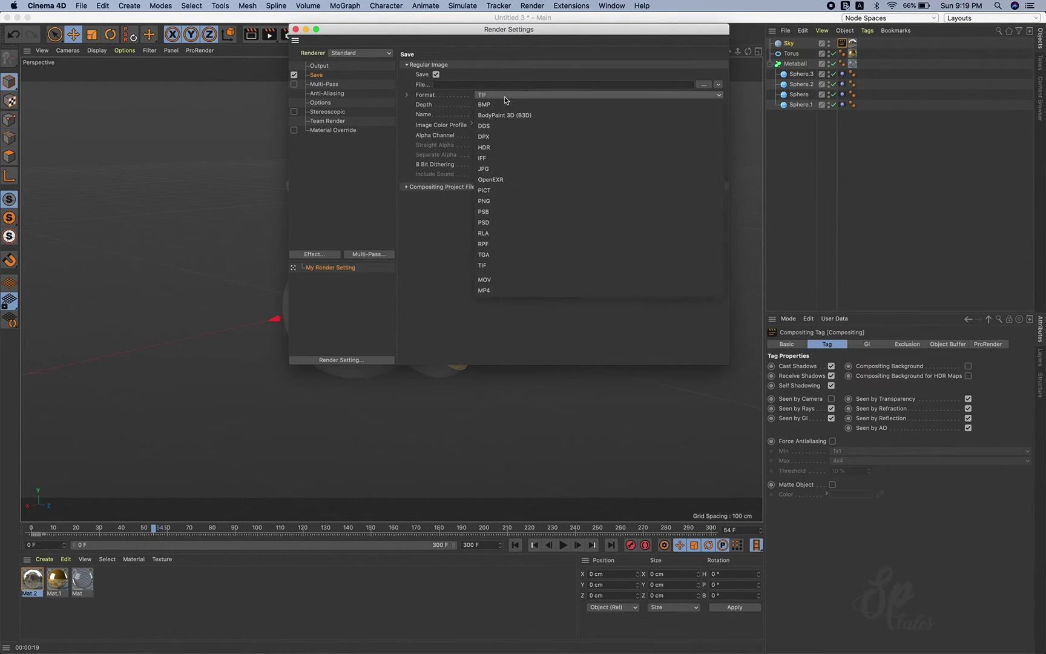
pyautogui.click(504, 291)
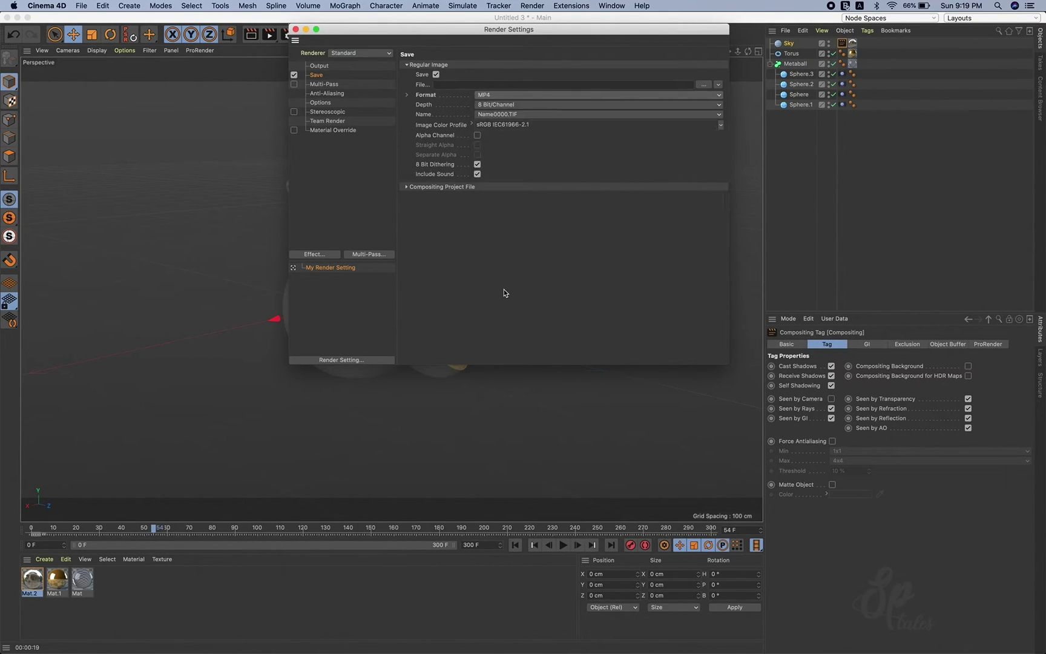
pyautogui.click(478, 136)
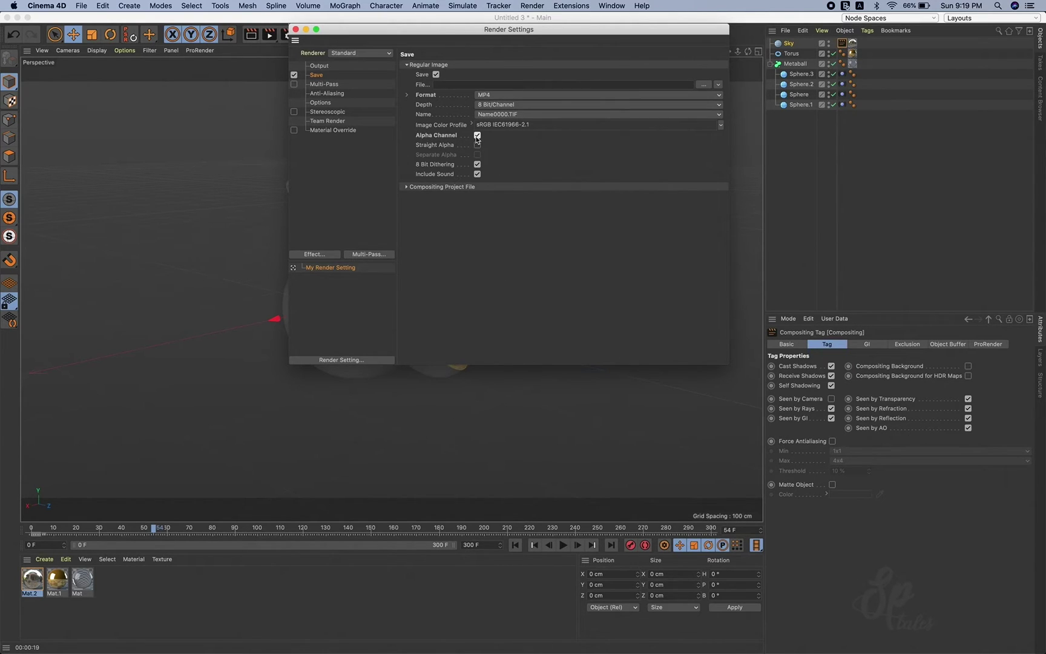
pyautogui.click(674, 85)
pyautogui.write('/sagarnirvane/Documents/WORK/YouTube/SP Tales/Study of Metaball/Source/Tutorial/Metaball')
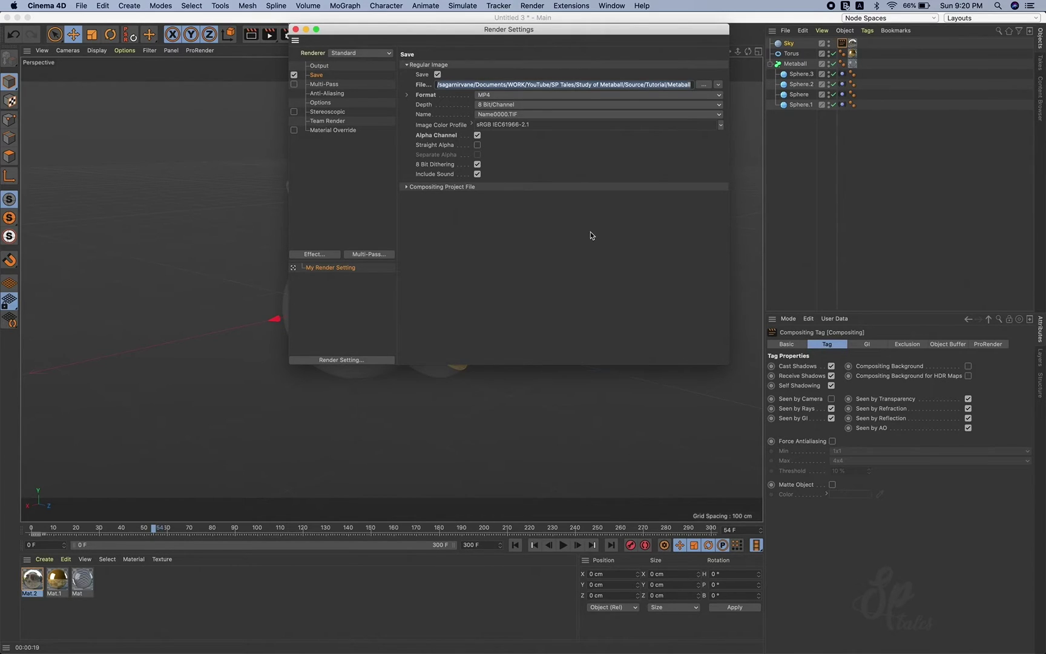
pyautogui.press('Return')
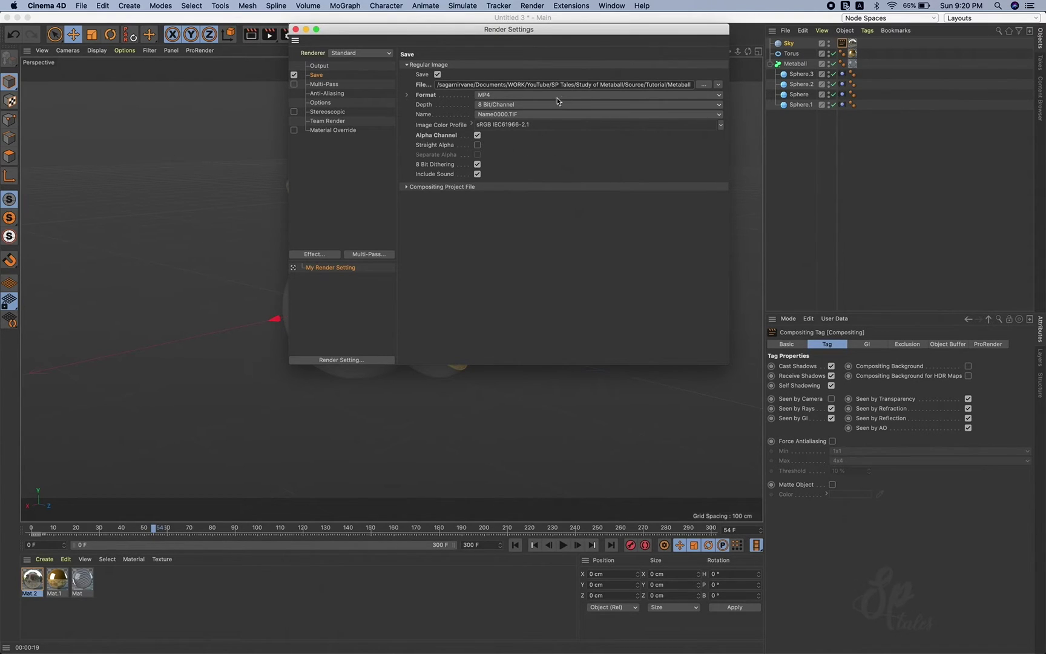
pyautogui.moveTo(406, 30); pyautogui.dragTo(443, 64)
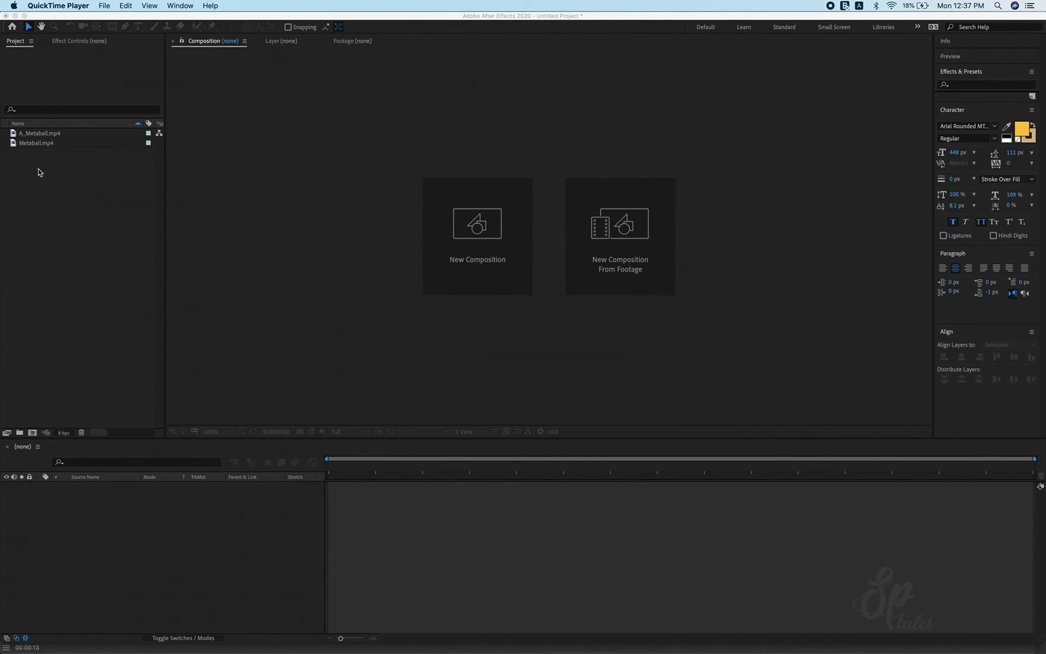
# Step: Build a single Metaball composition from A_Metaball.mp4 and Metaball.mp4, sized from Metaball.mp4
pyautogui.click(43, 135)
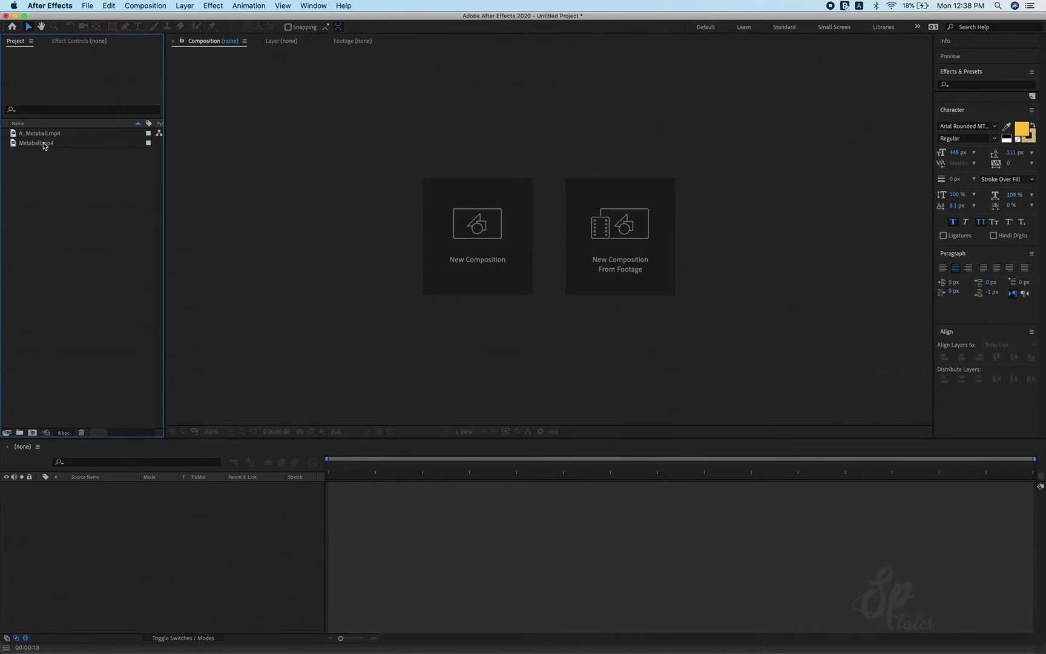
pyautogui.click(45, 138)
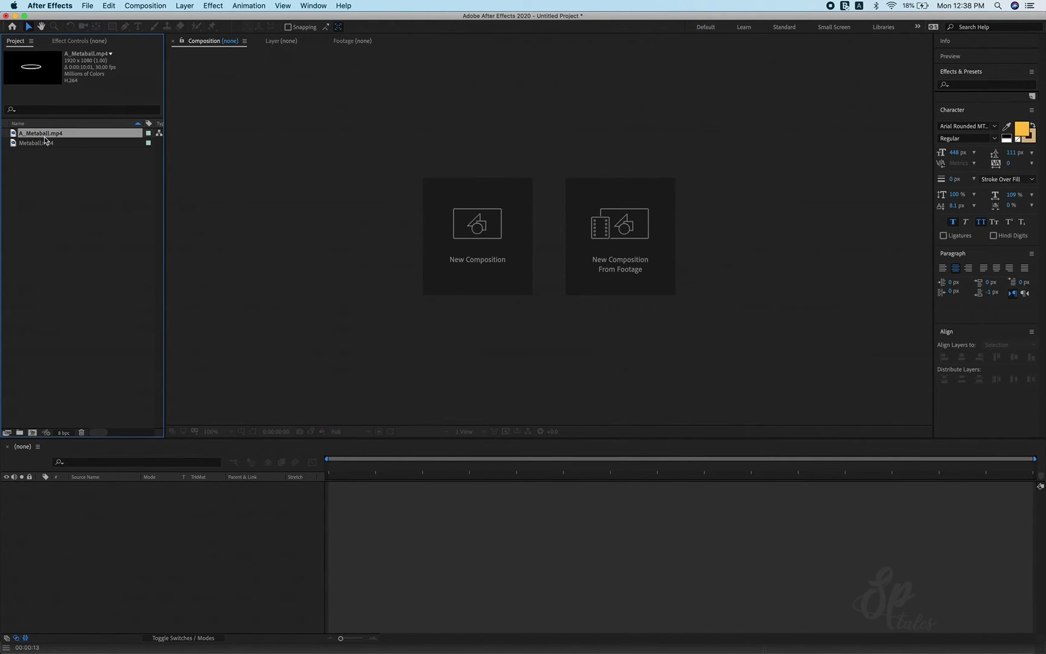
pyautogui.click(42, 143)
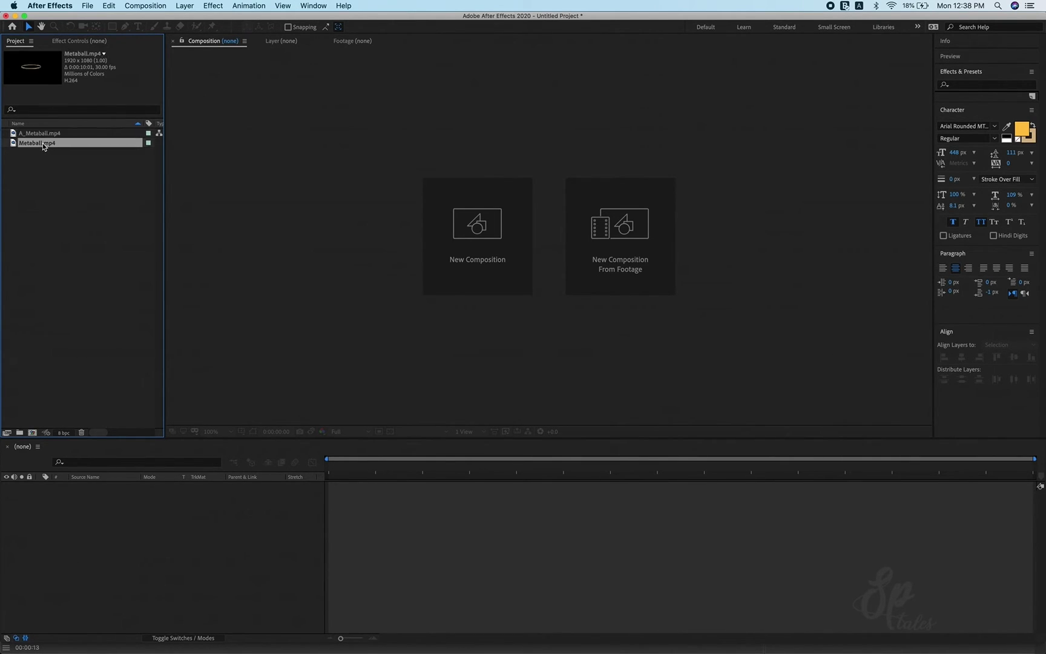
pyautogui.click(42, 133)
pyautogui.click(43, 144)
pyautogui.keyDown('shift'); pyautogui.click(49, 134); pyautogui.keyUp('shift')
pyautogui.moveTo(49, 134); pyautogui.dragTo(33, 433)
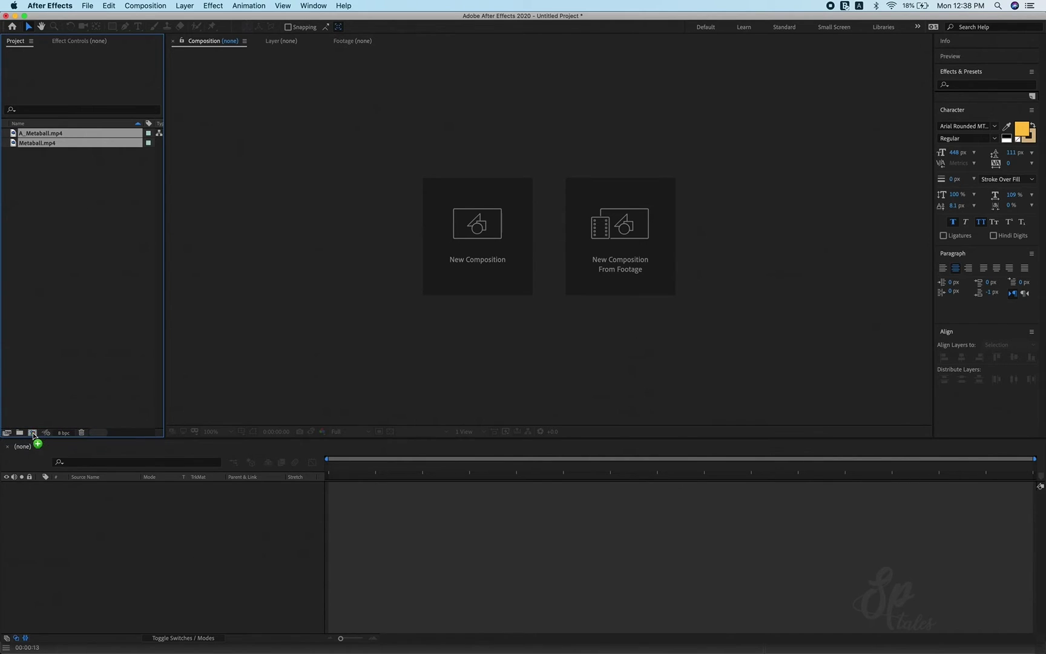
pyautogui.click(58, 66)
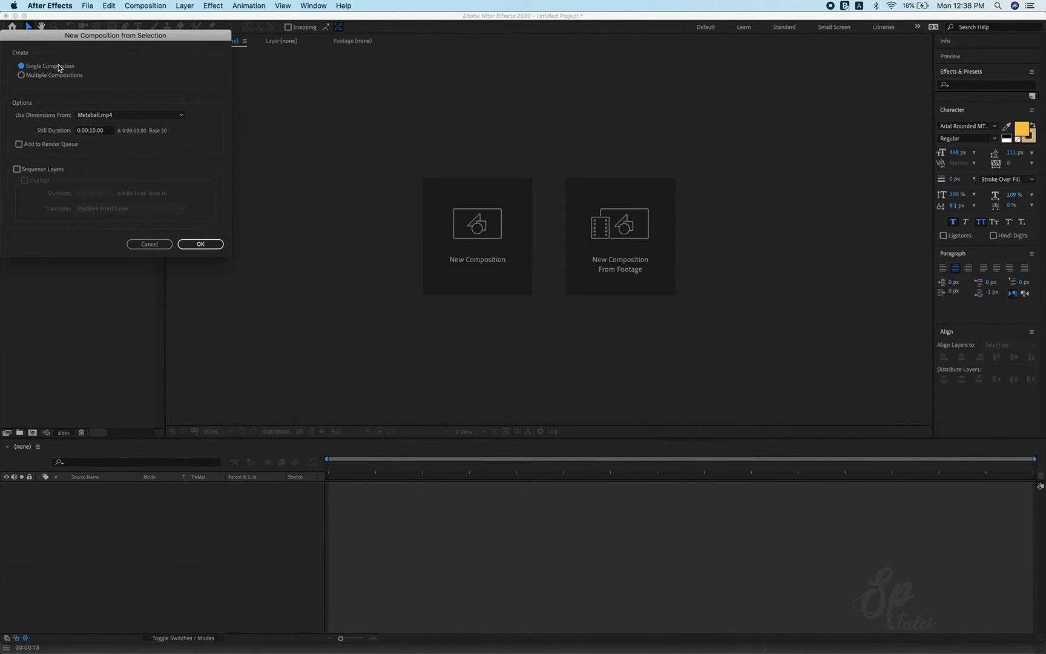
pyautogui.click(202, 244)
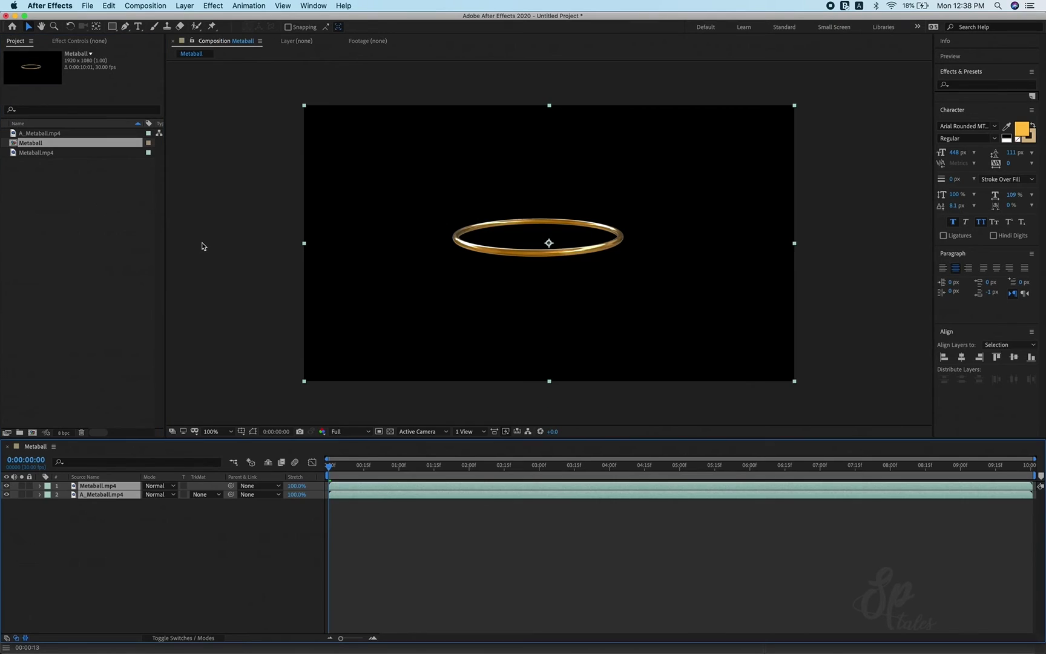
# Step: Stack A_Metaball.mp4 above Metaball.mp4, check the gold ring, and view frame 0:00:02:06
pyautogui.click(190, 574)
pyautogui.click(121, 486)
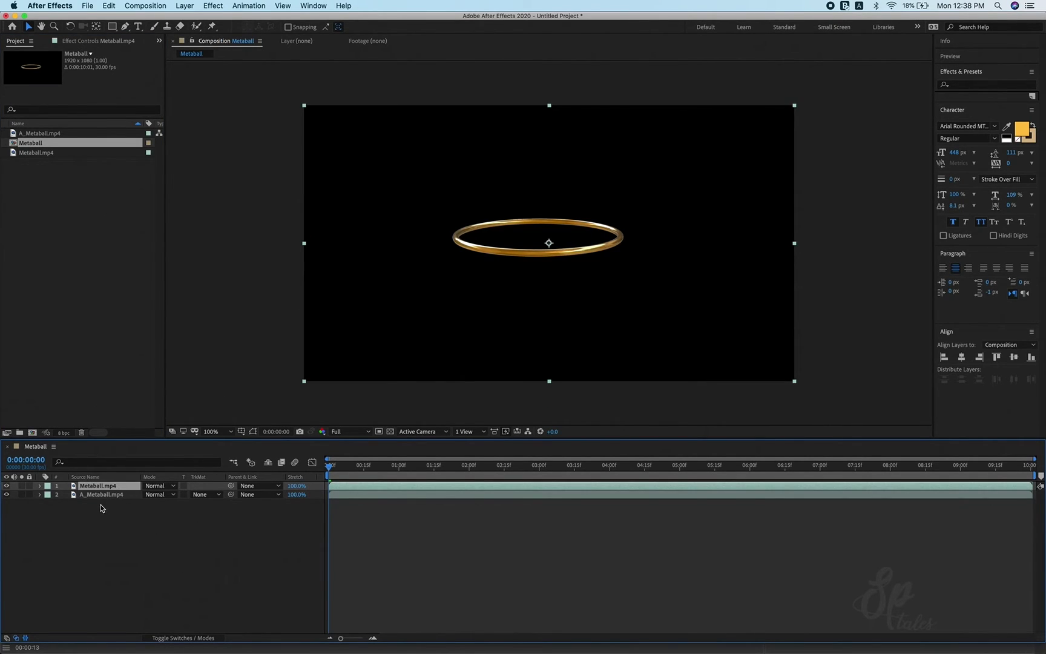
pyautogui.moveTo(106, 489)
pyautogui.mouseDown()
pyautogui.moveTo(103, 509)
pyautogui.moveTo(102, 499)
pyautogui.mouseUp()
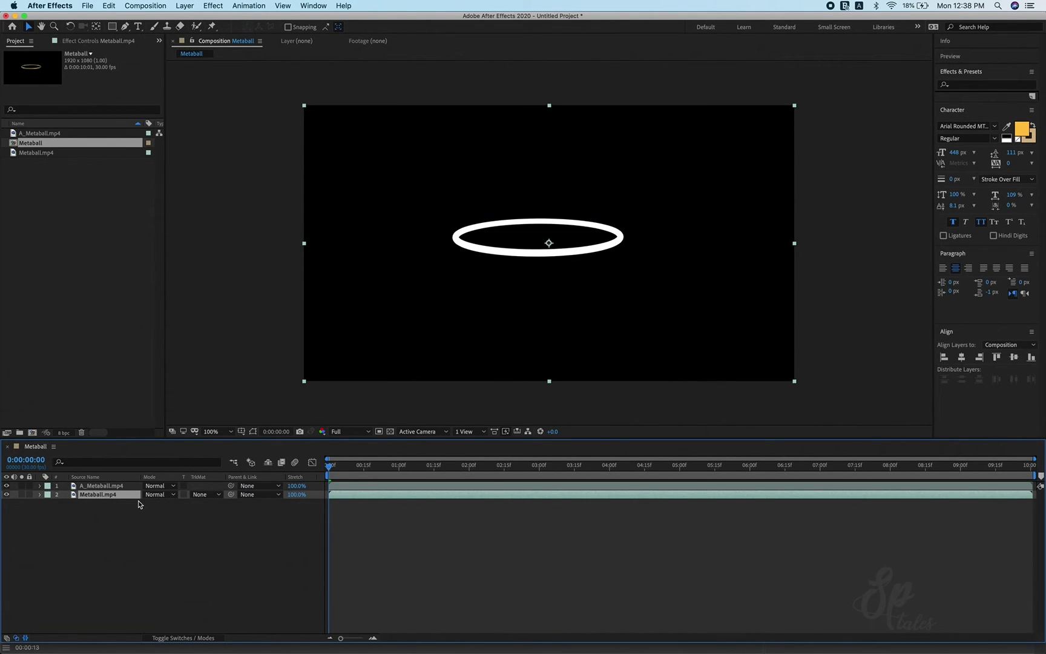
pyautogui.click(8, 492)
pyautogui.click(7, 487)
pyautogui.click(483, 468)
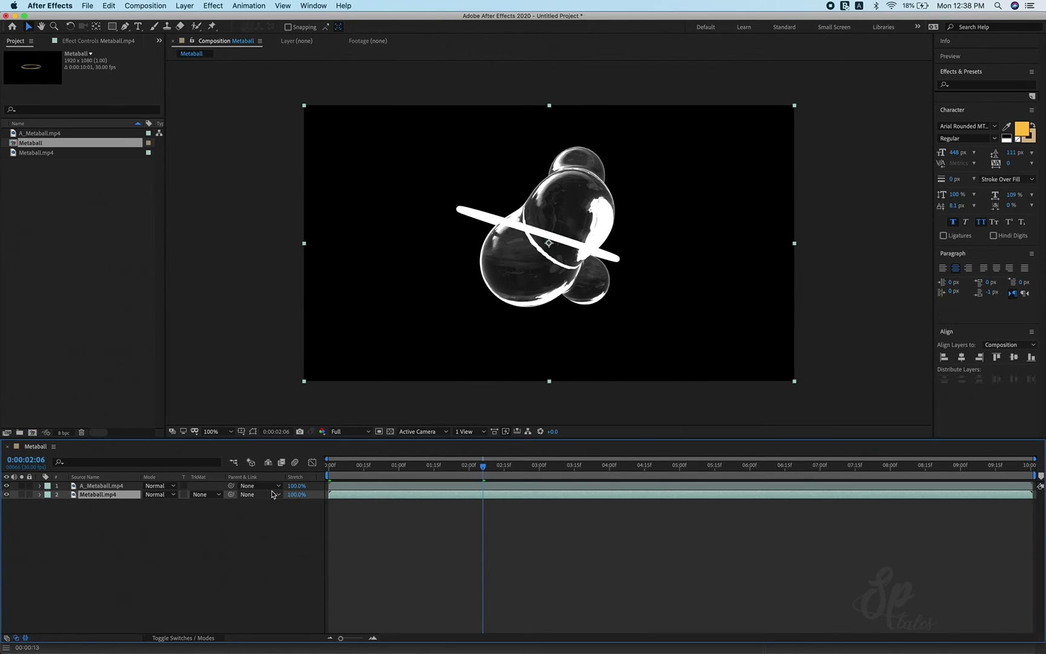
pyautogui.click(109, 487)
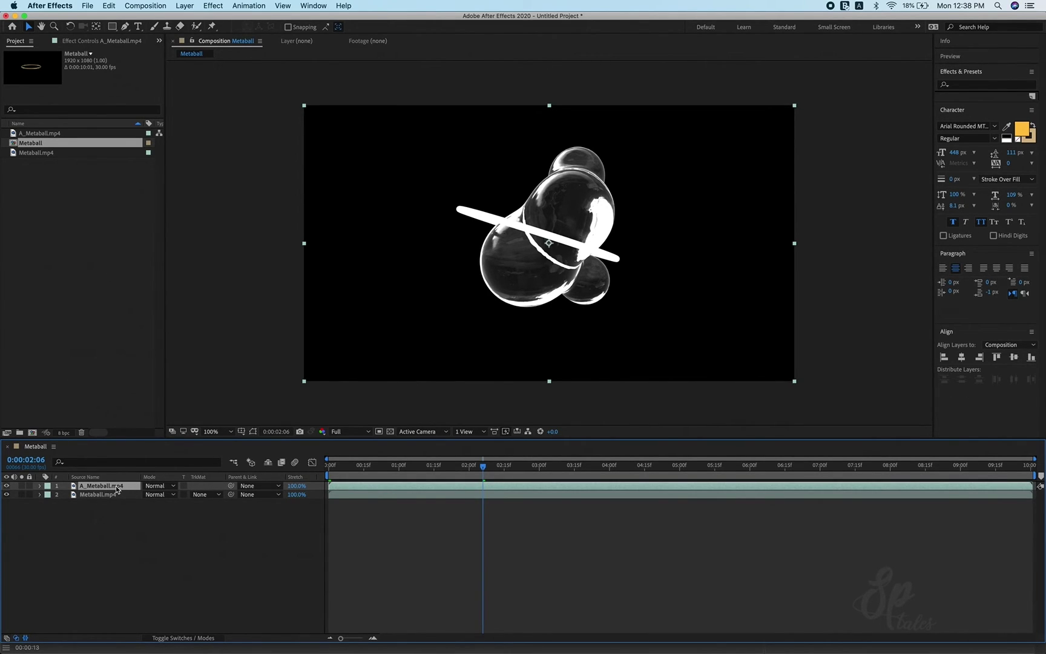
# Step: Apply Curves to A_Metaball.mp4 and pull the curve down to darken it
pyautogui.rightClick(117, 489)
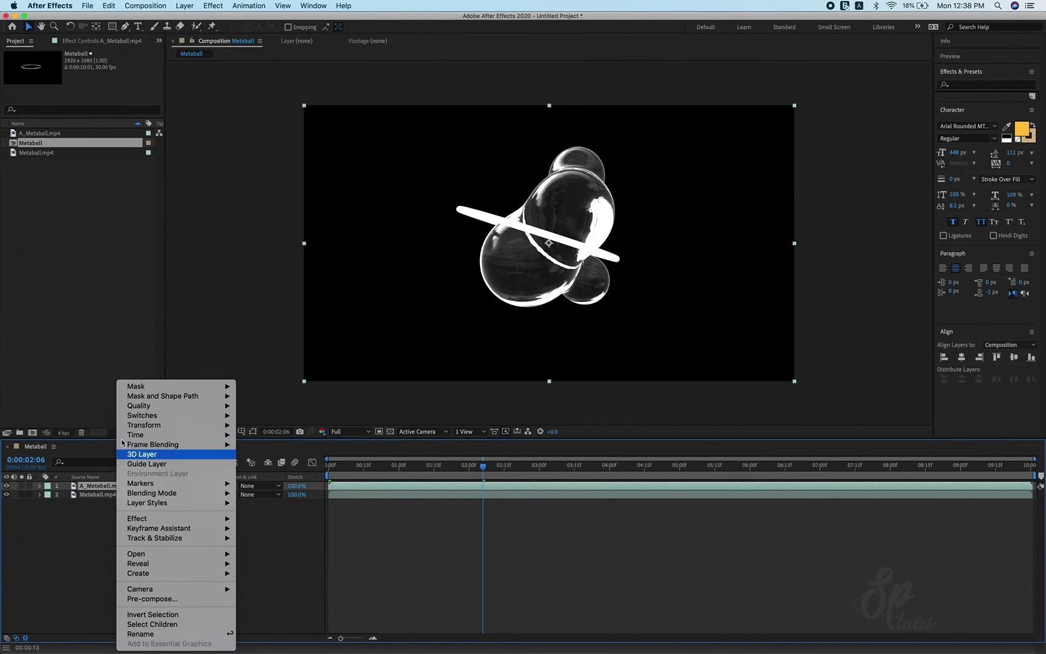
pyautogui.moveTo(168, 520)
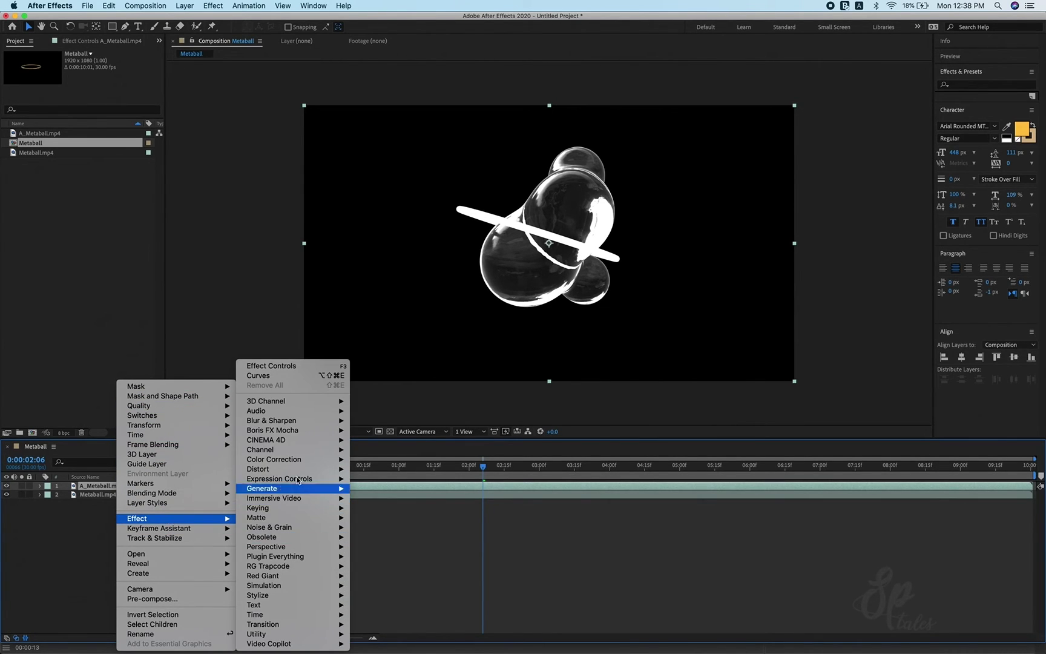
pyautogui.moveTo(285, 459)
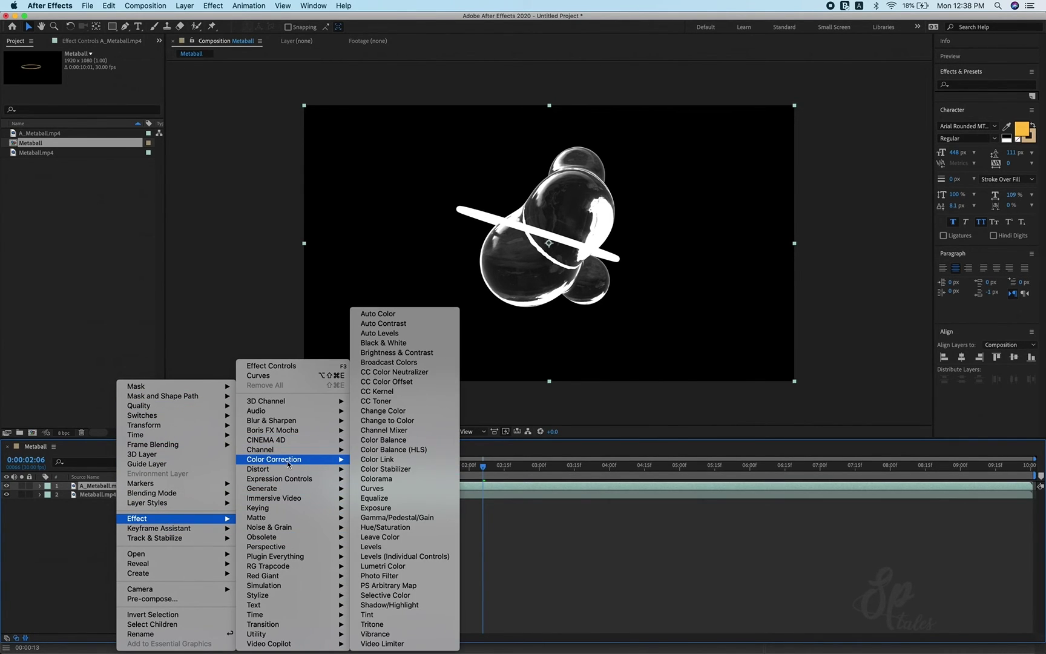
pyautogui.click(408, 494)
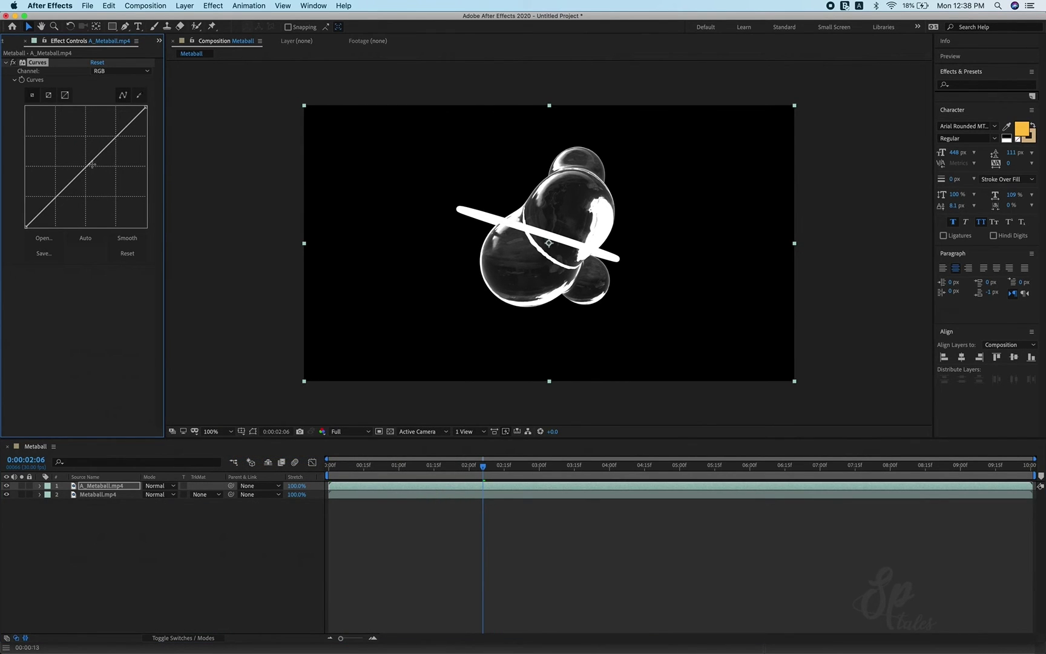
pyautogui.moveTo(92, 164); pyautogui.dragTo(98, 178)
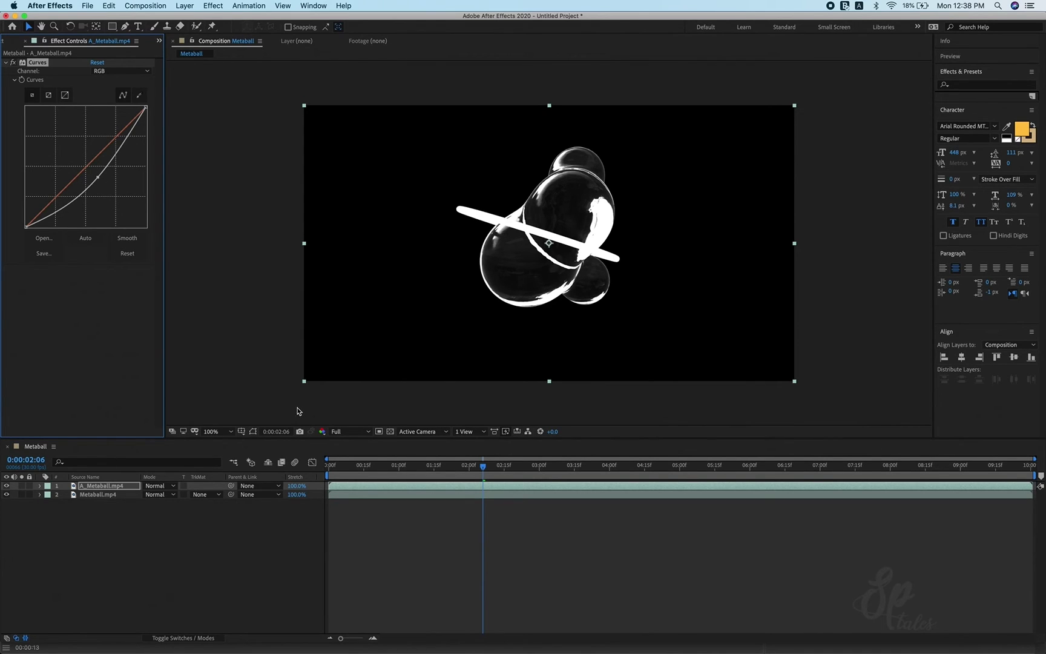
# Step: Set Metaball.mp4's track matte to Luma Matte using A_Metaball.mp4
pyautogui.click(123, 496)
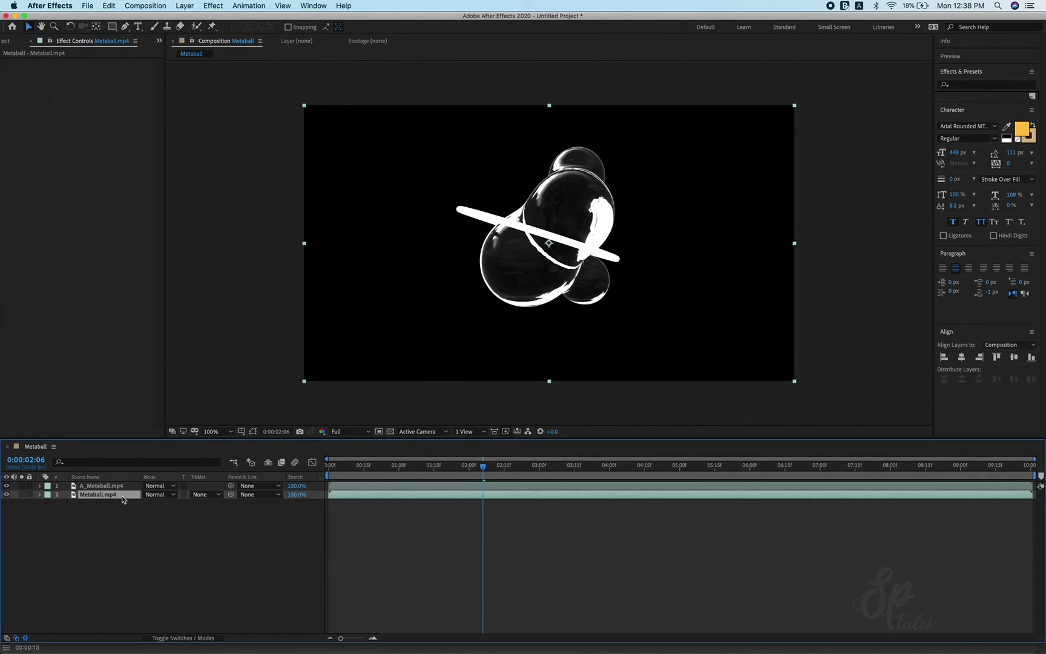
pyautogui.click(202, 494)
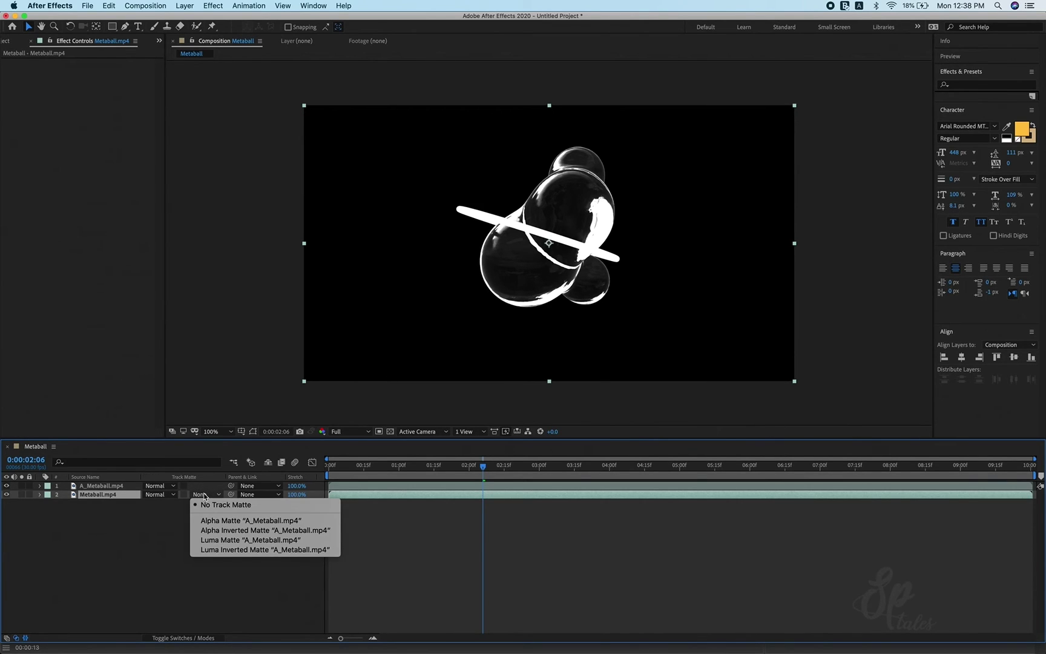
pyautogui.click(220, 541)
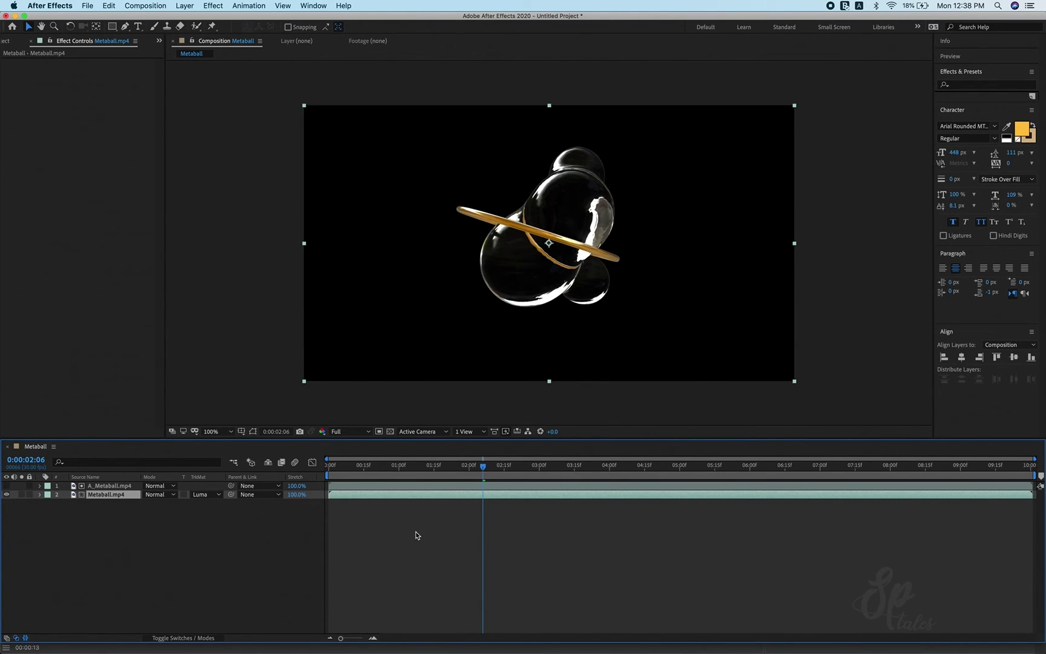
pyautogui.click(223, 583)
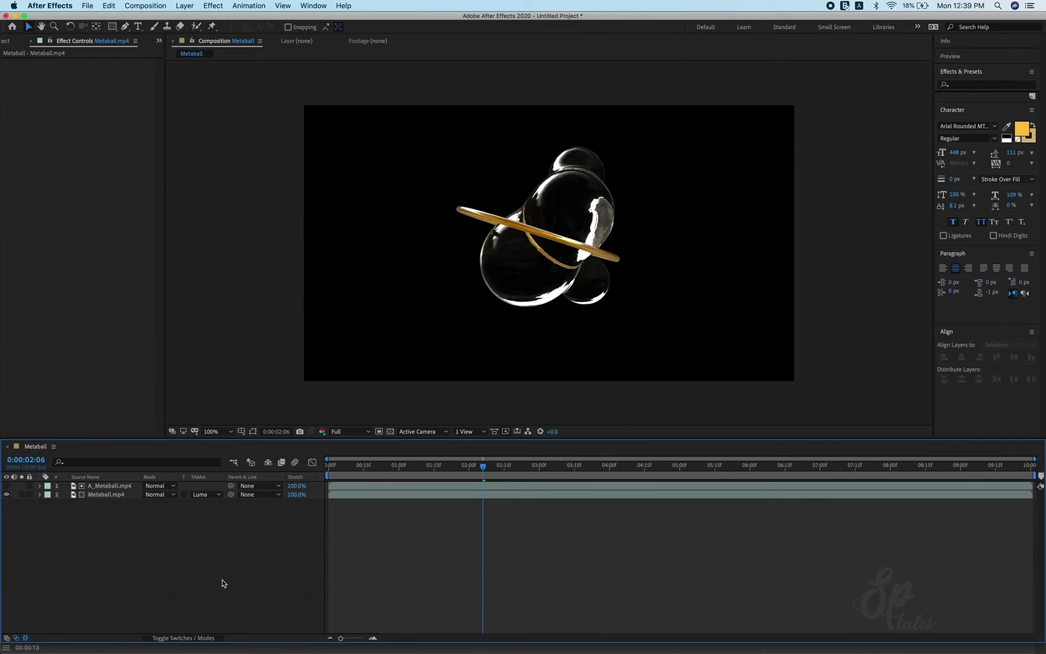
pyautogui.rightClick(223, 583)
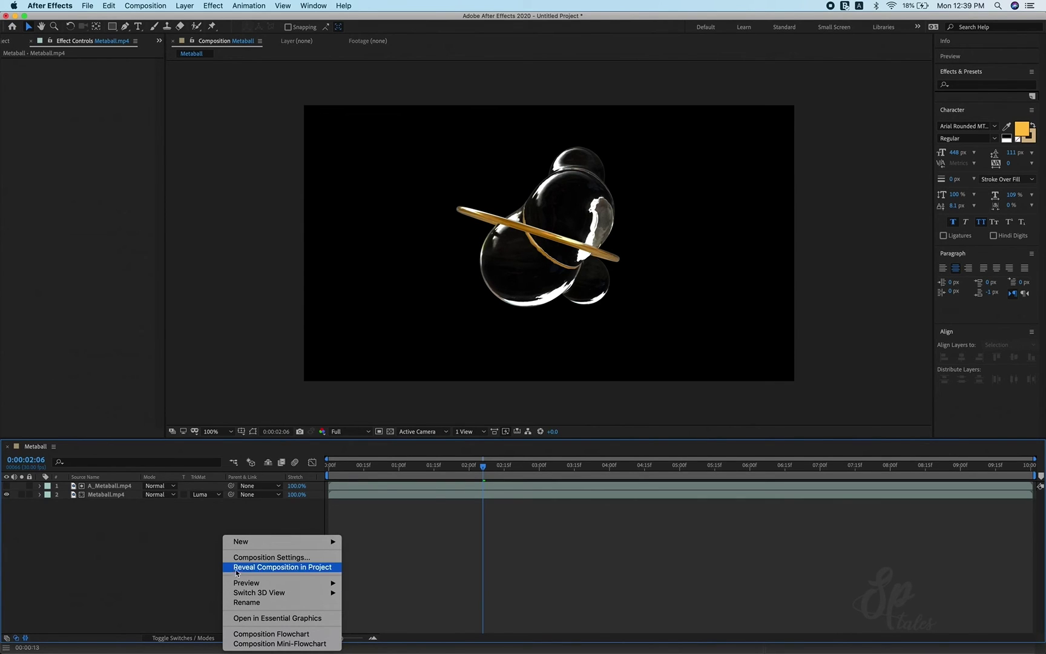
# Step: Add a comp-sized Medium Blue Solid 1 and move it to the bottom of the stack
pyautogui.moveTo(246, 543)
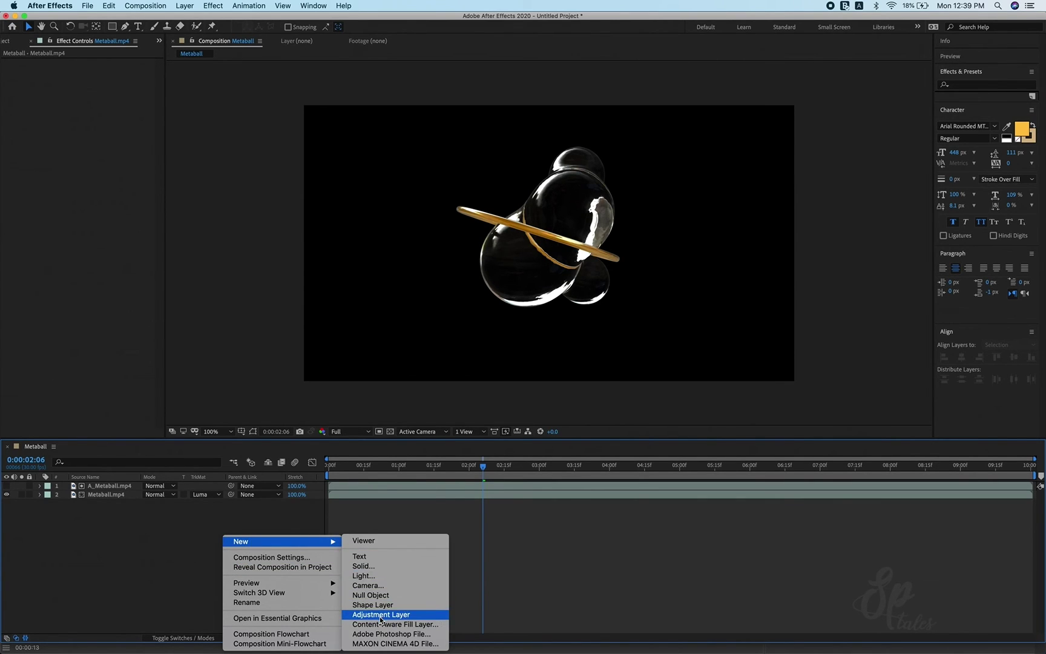
pyautogui.click(387, 568)
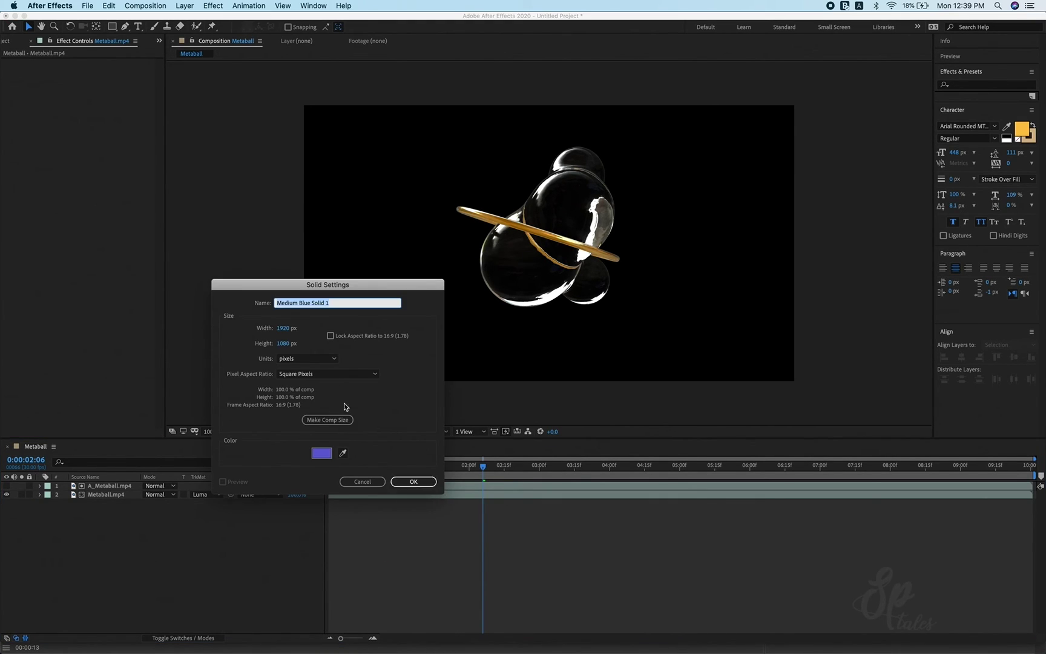
pyautogui.click(331, 420)
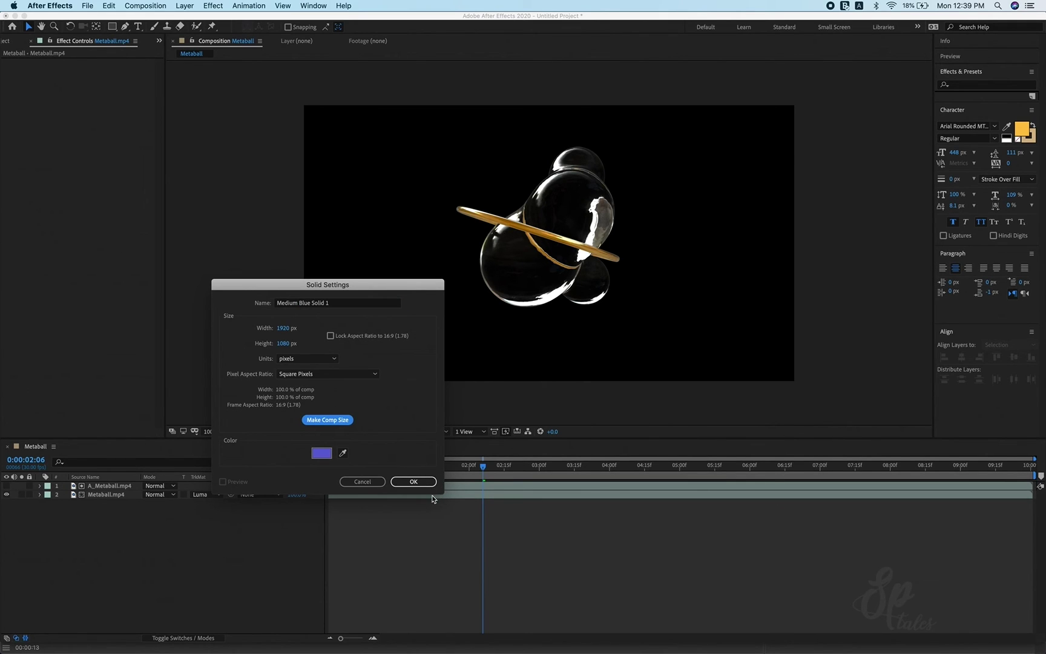
pyautogui.click(413, 483)
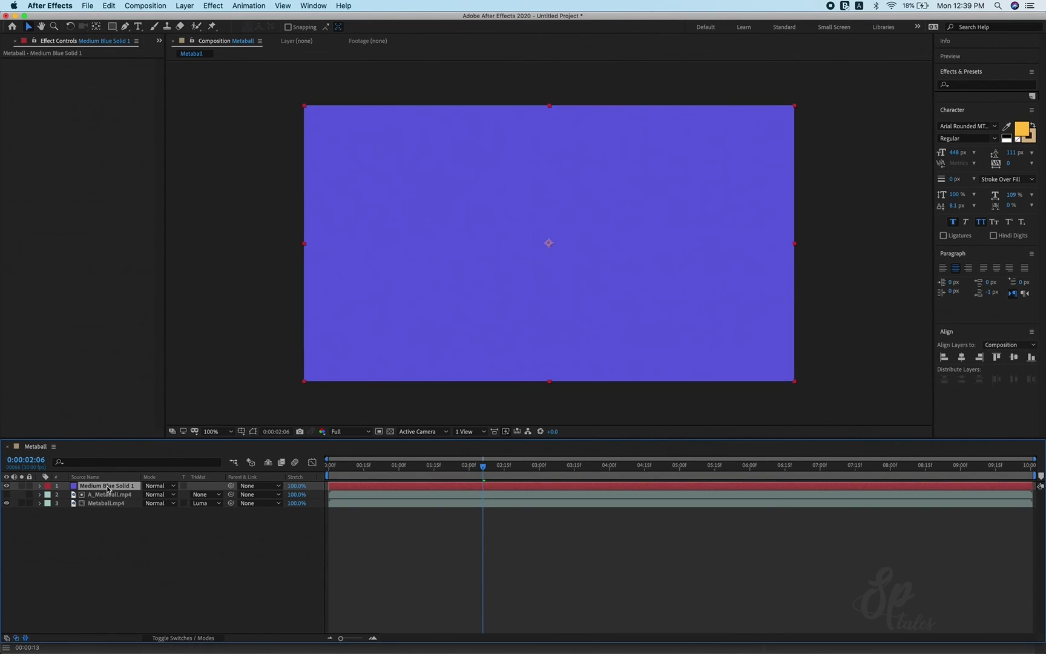
pyautogui.moveTo(108, 489); pyautogui.dragTo(106, 514)
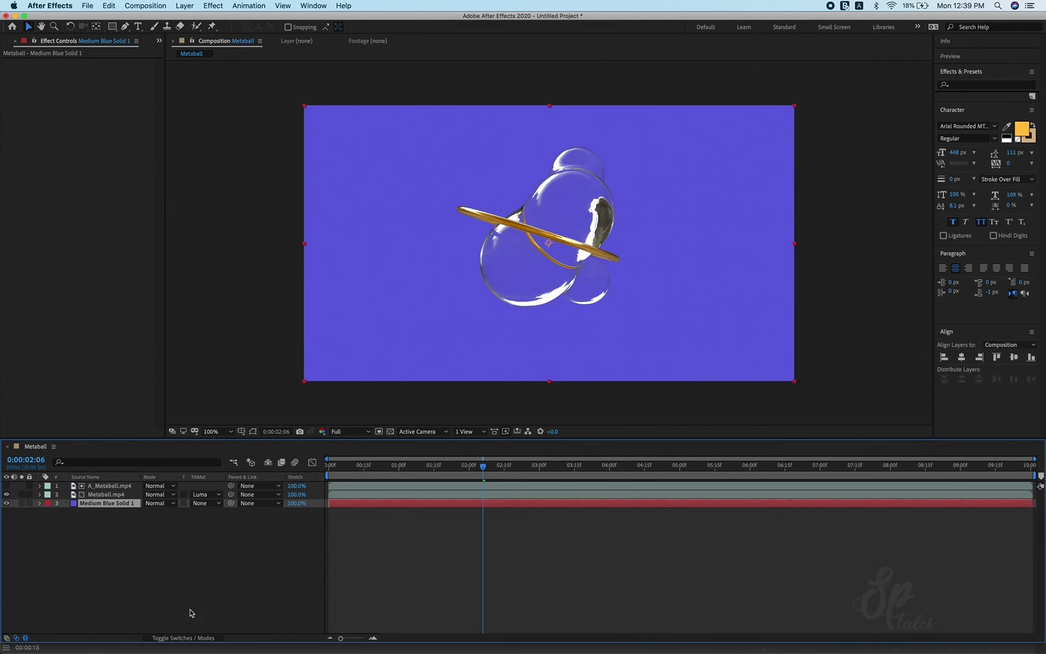
# Step: Apply 4-Color Gradient to the solid and set Color 1 to dark grey 232323
pyautogui.rightClick(126, 510)
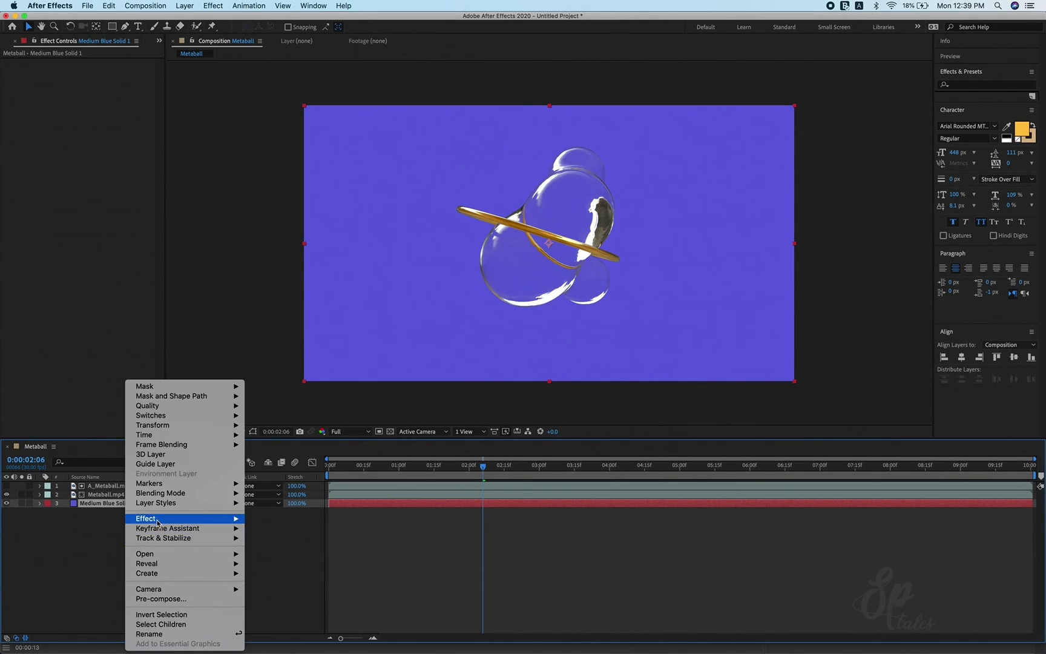
pyautogui.moveTo(158, 522)
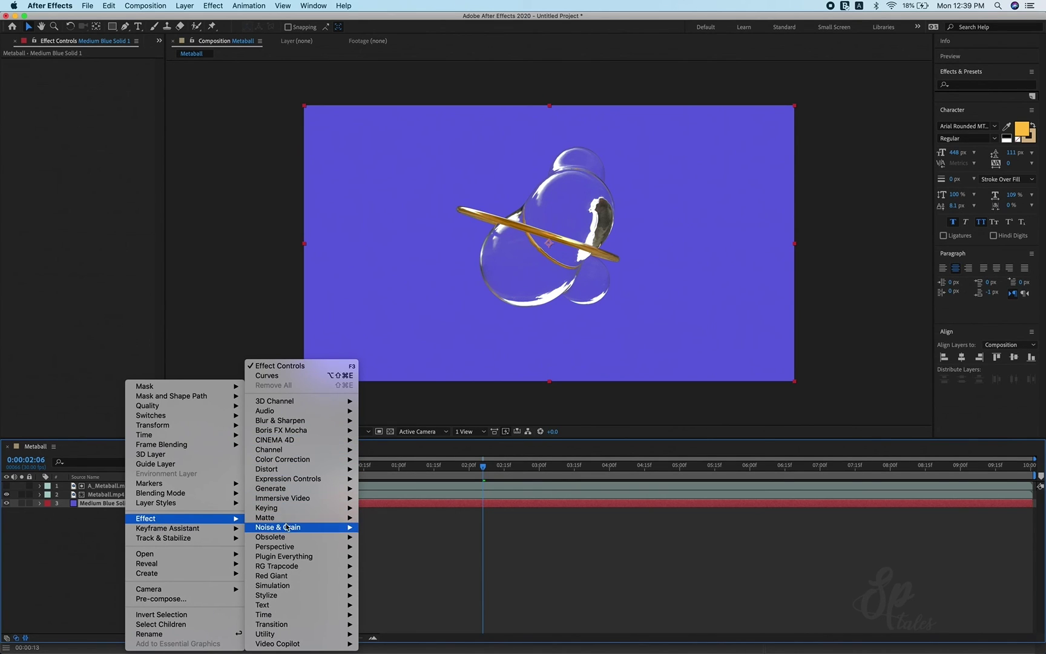
pyautogui.moveTo(291, 490)
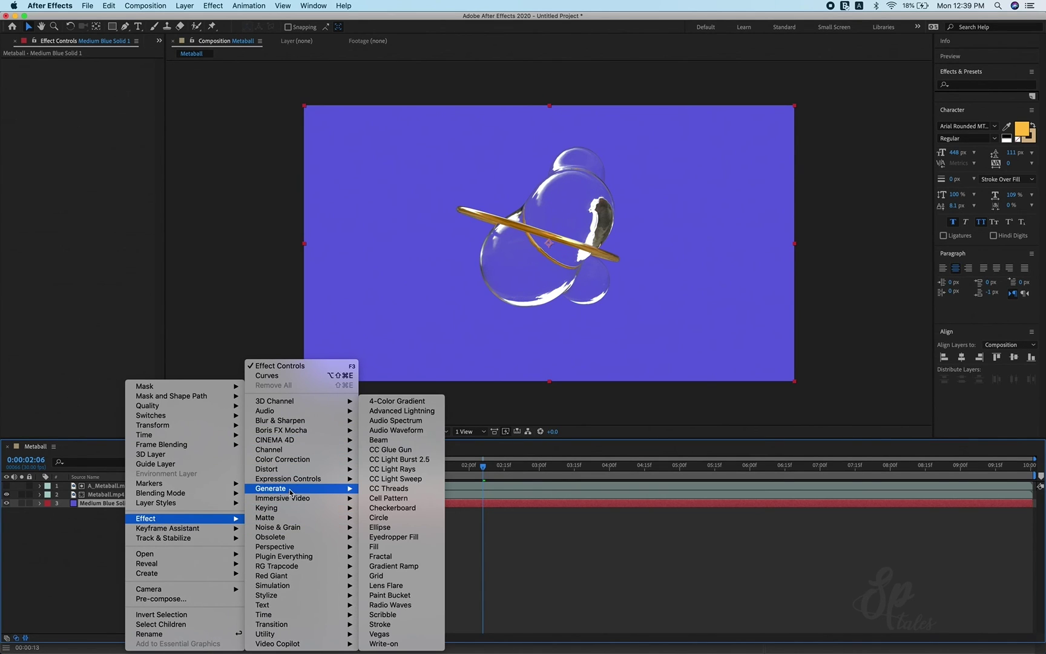
pyautogui.click(434, 405)
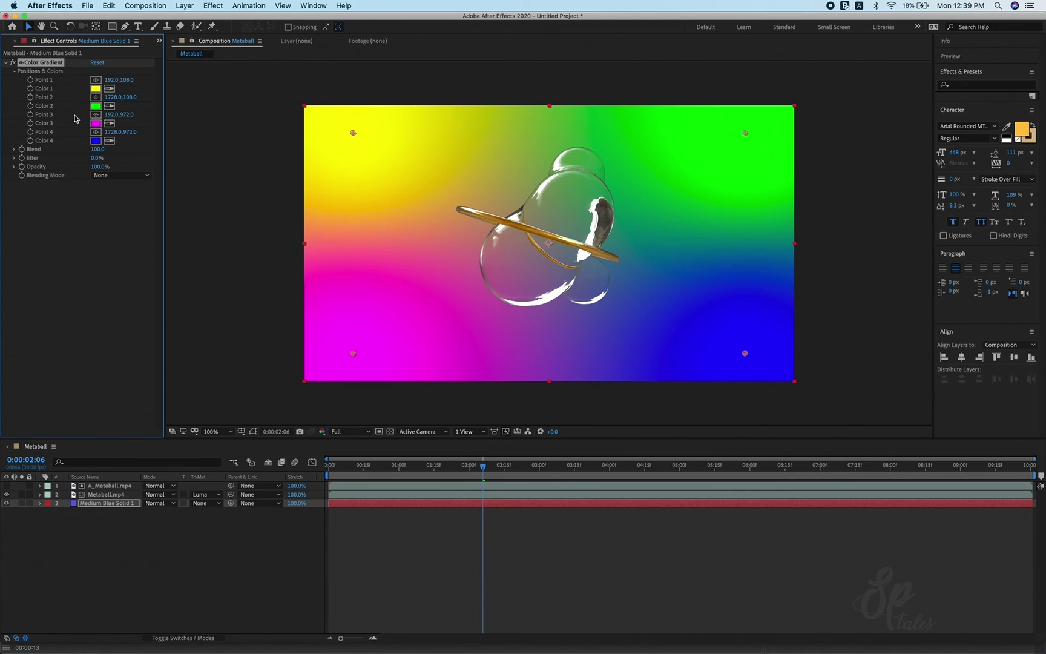
pyautogui.click(96, 89)
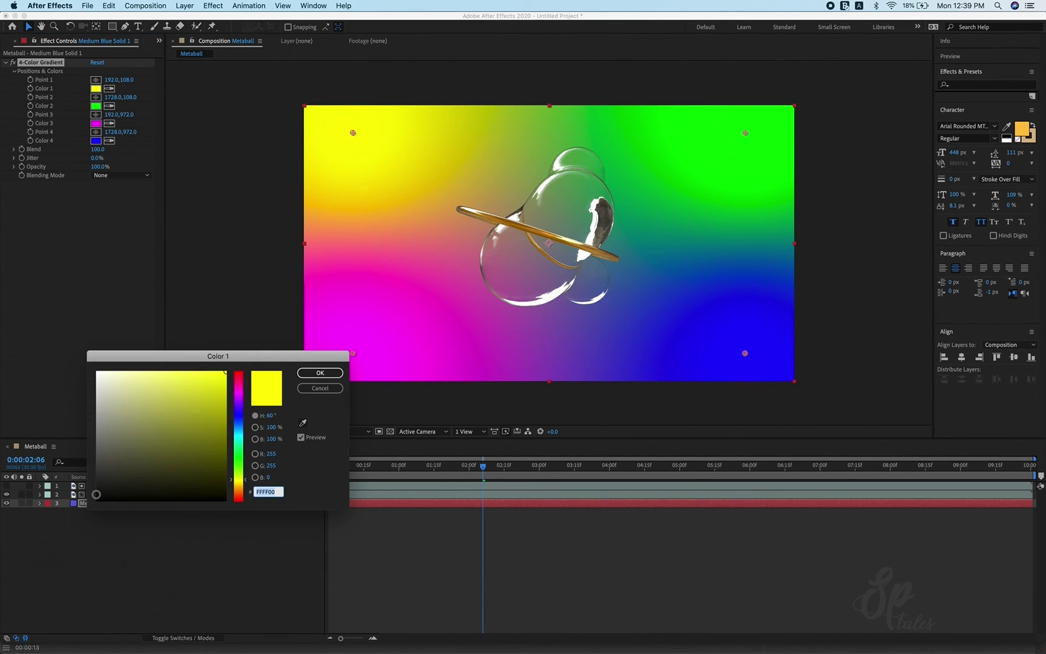
pyautogui.click(97, 483)
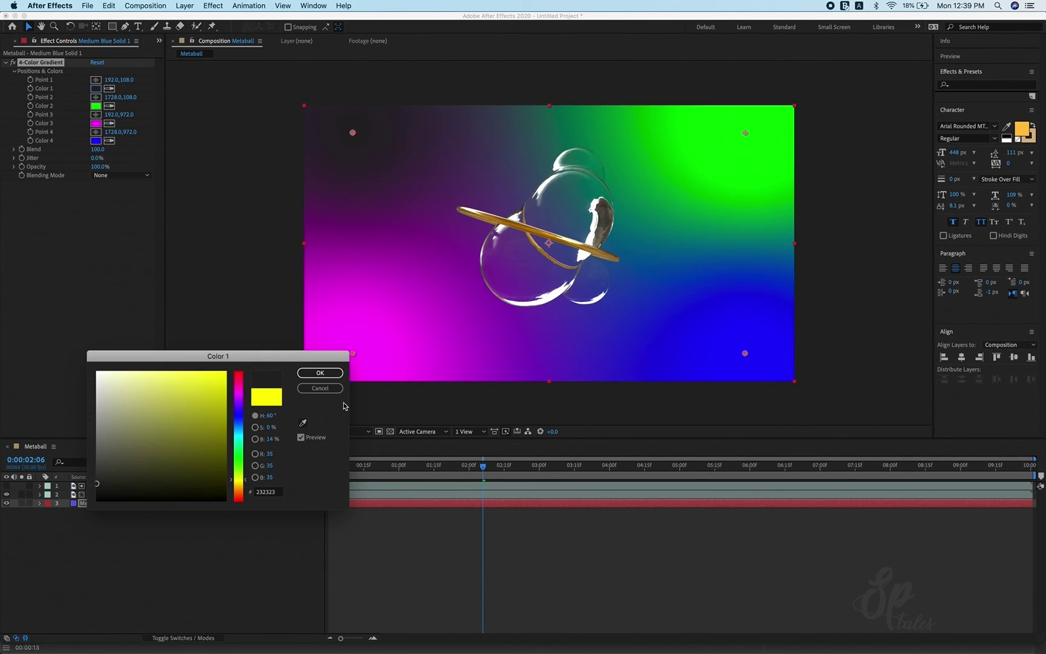
pyautogui.click(320, 372)
# Step: Set the remaining gradient colours to dark greys, with Color 2 at 2F2F2F
pyautogui.click(109, 106)
pyautogui.click(96, 89)
pyautogui.click(109, 123)
pyautogui.click(95, 107)
pyautogui.click(110, 141)
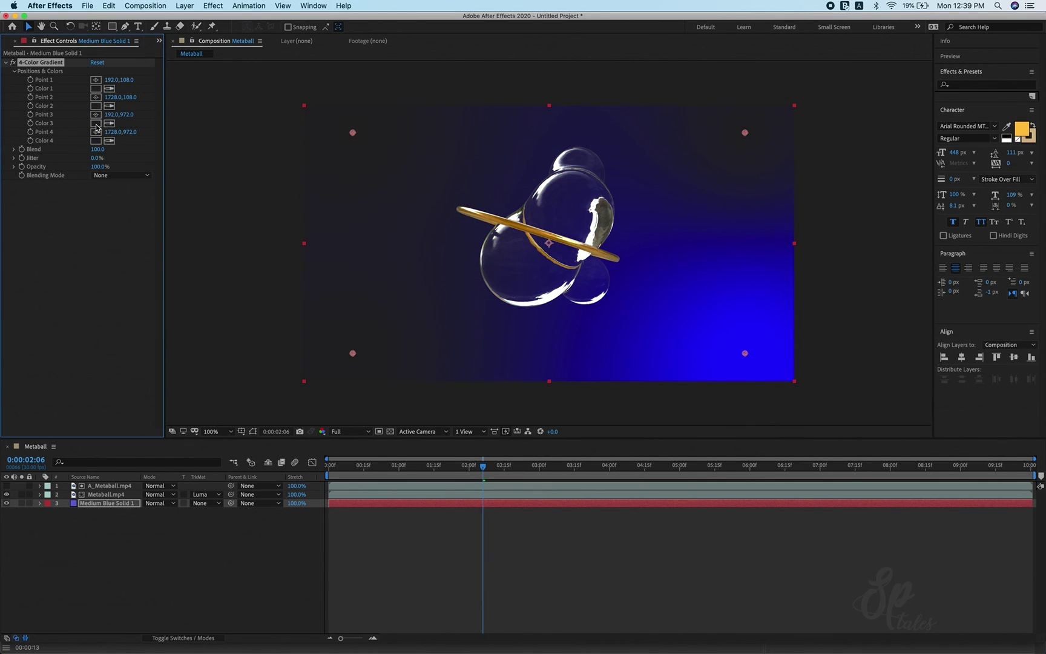
pyautogui.click(96, 123)
pyautogui.click(96, 106)
pyautogui.click(97, 478)
pyautogui.click(300, 373)
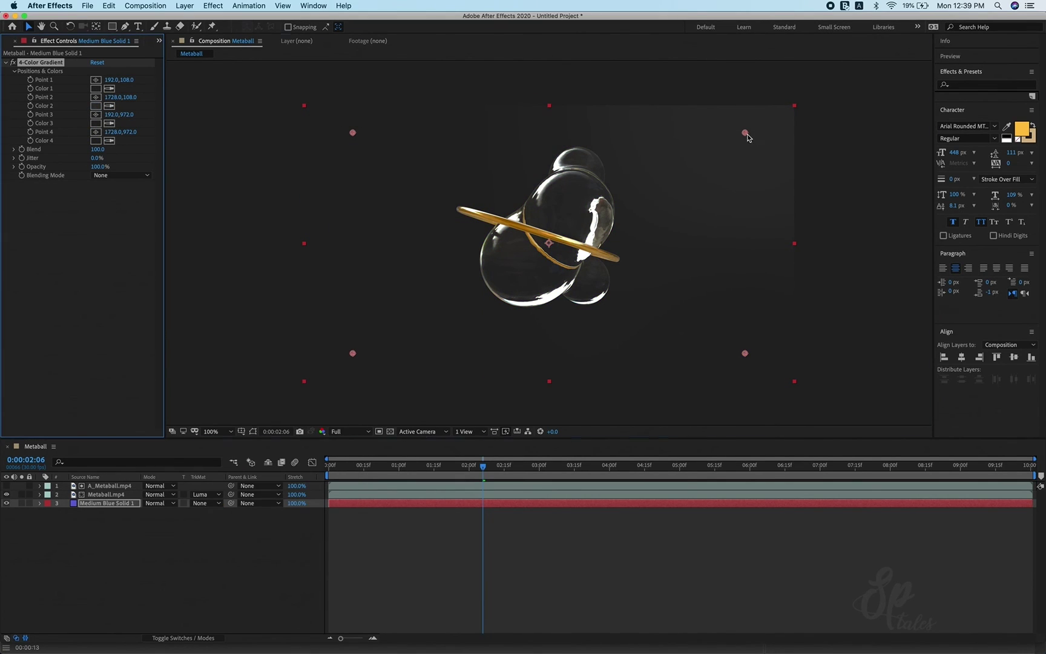
# Step: Move gradient Point 2 to 1180,384 and raise Jitter to 12.2%
pyautogui.moveTo(745, 132); pyautogui.dragTo(606, 203)
pyautogui.moveTo(97, 158)
pyautogui.mouseDown()
pyautogui.moveTo(108, 158)
pyautogui.moveTo(85, 161)
pyautogui.moveTo(108, 159)
pyautogui.mouseUp()
pyautogui.moveTo(354, 476); pyautogui.dragTo(267, 465)
# Step: Play back the finished Metaball composition from 0:00:00:00
pyautogui.press('space')
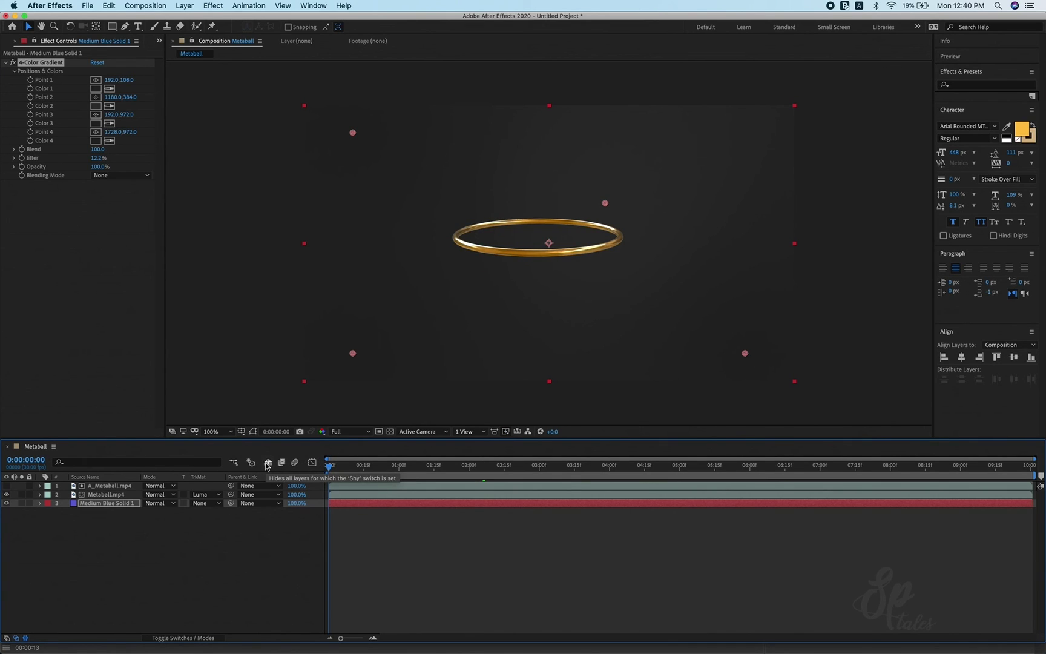